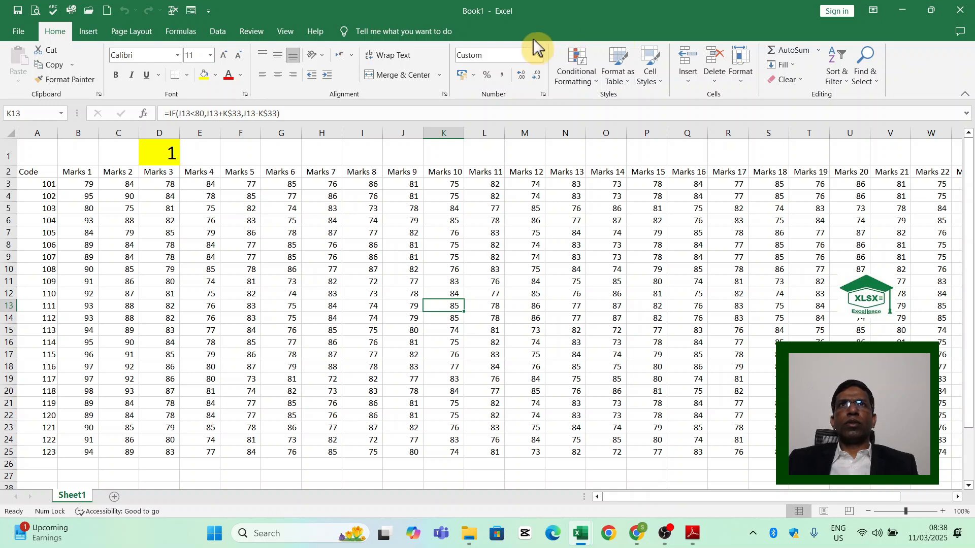
Open a second window of the Book1 workbook and return to its first window, Book1:1
click(284, 33)
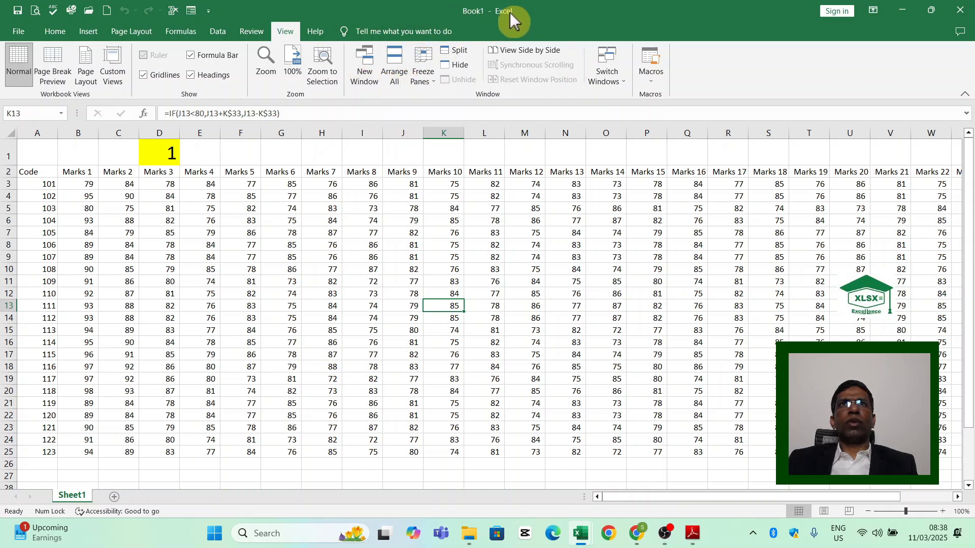
click(362, 68)
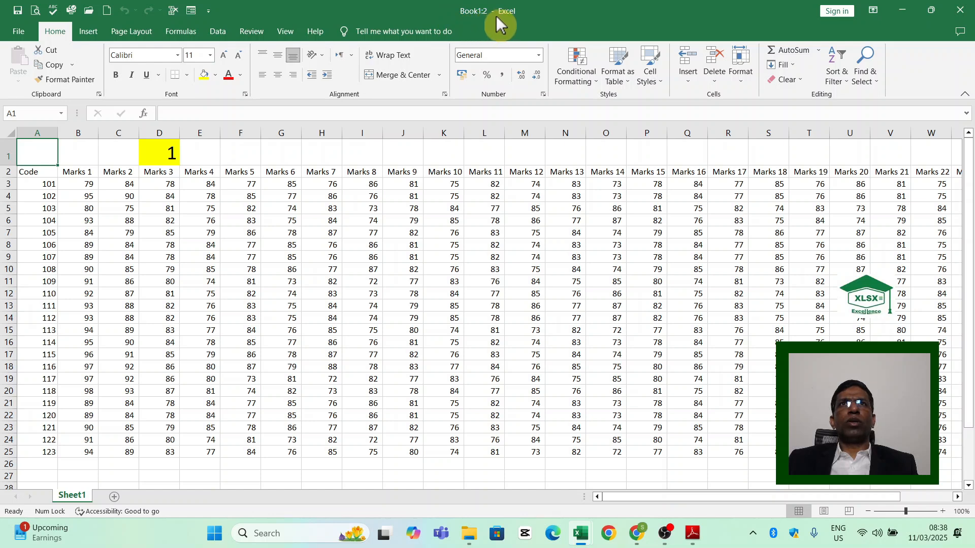
mouse_move(581, 533)
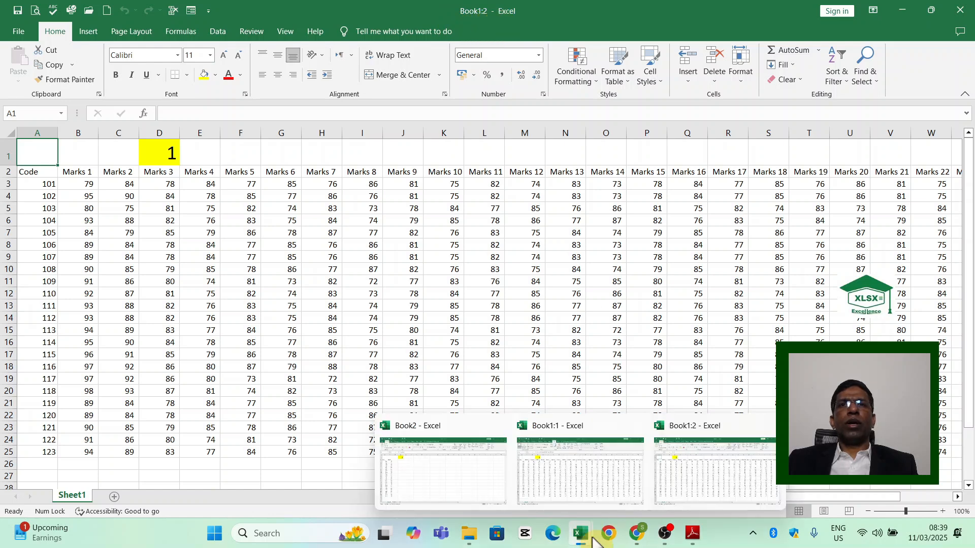
click(583, 488)
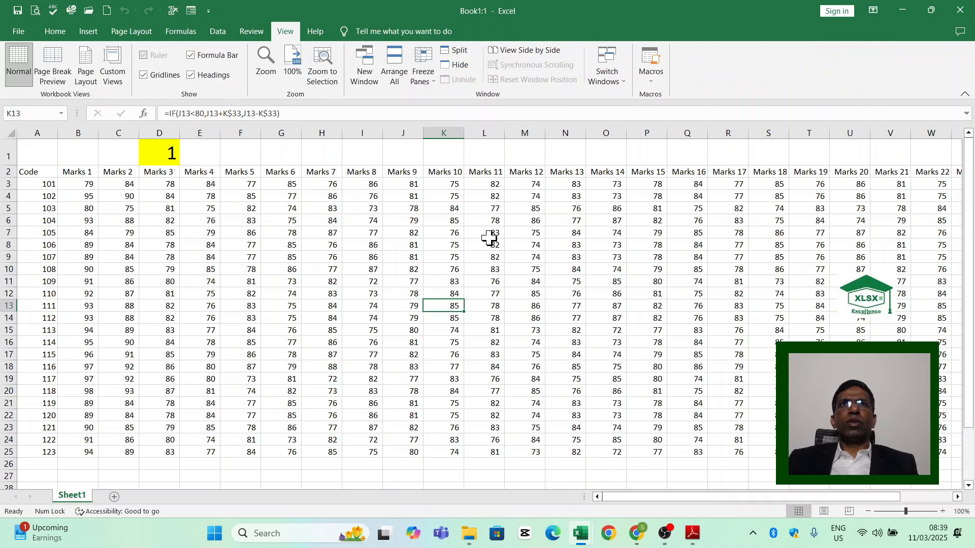
Restore both Book1 windows to a smaller size and place Book1:2 beside Book1:1 without overlap
click(930, 9)
click(374, 16)
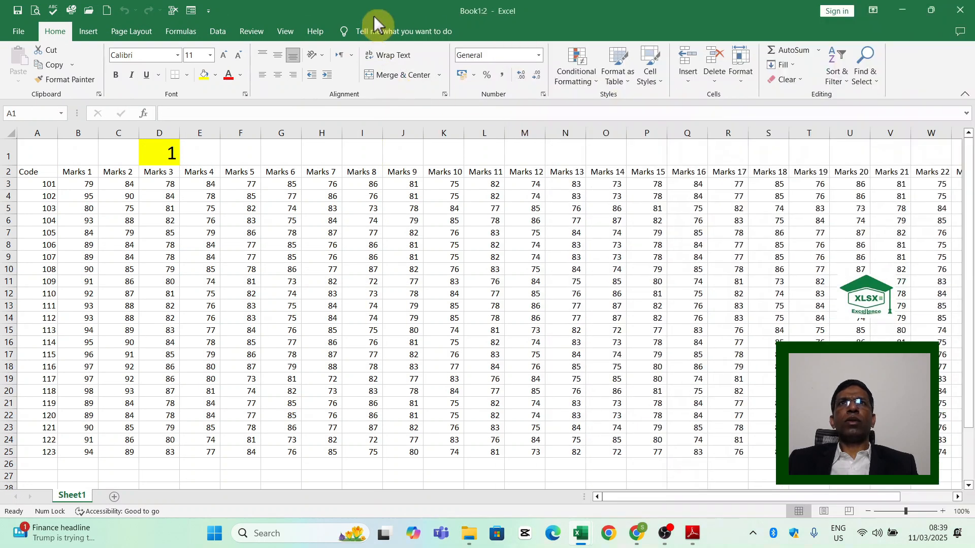
click(930, 10)
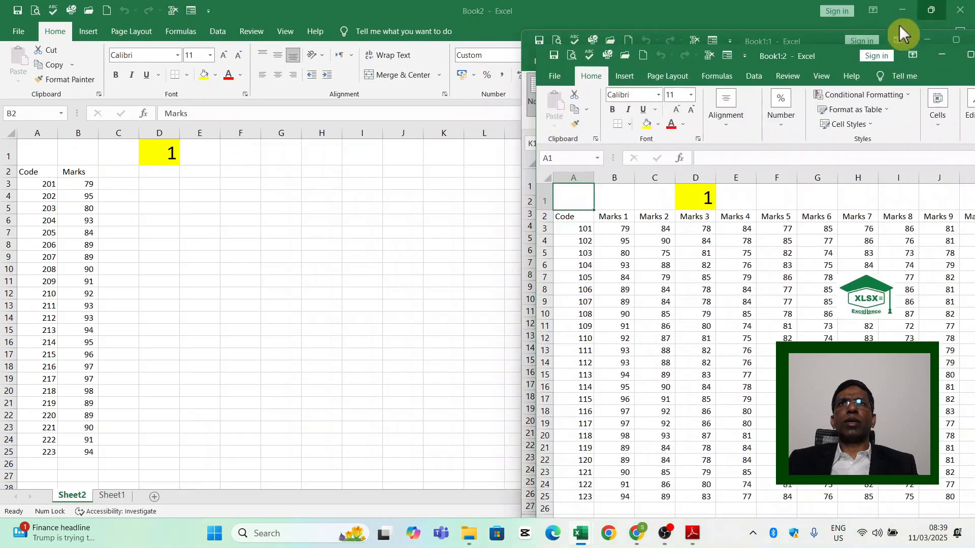
drag(783, 51, 285, 32)
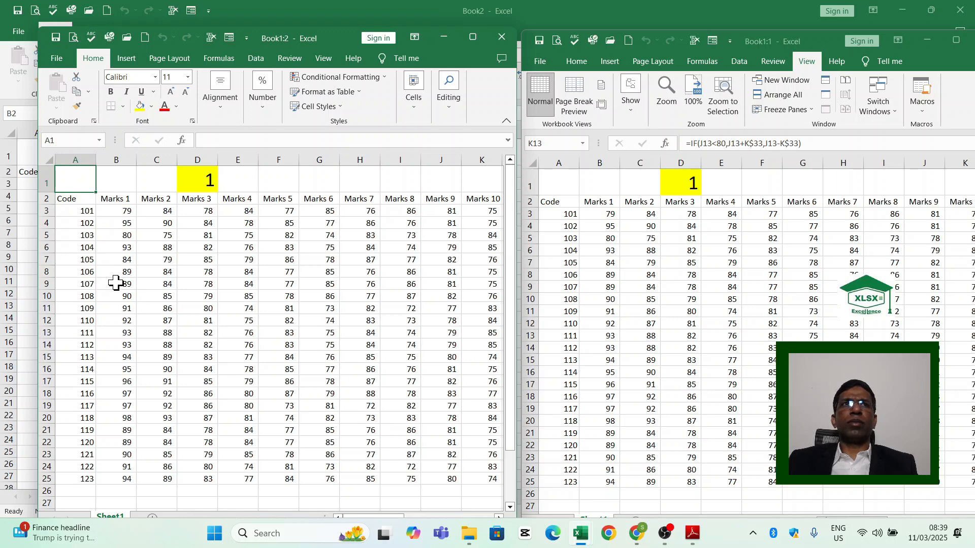
Select the code 101 and Marks 1 cells in Book1:2, and clear cell T3 (Marks 19, code 101) in Book1:1
click(90, 211)
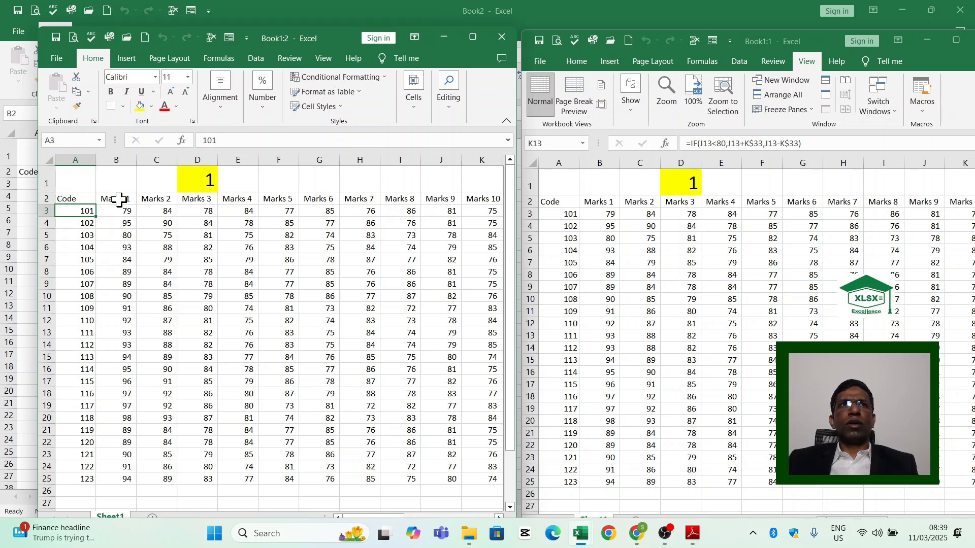
click(120, 200)
click(121, 211)
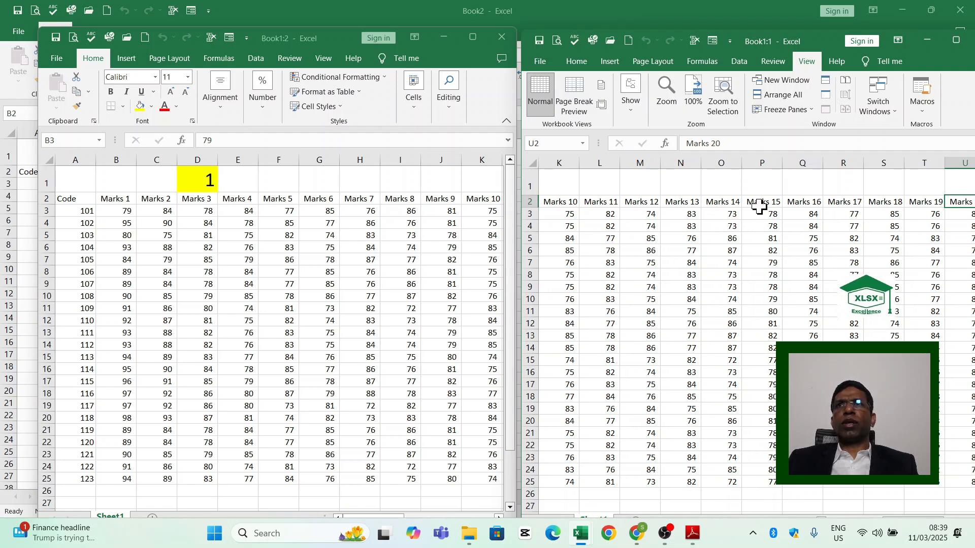
click(930, 203)
click(927, 214)
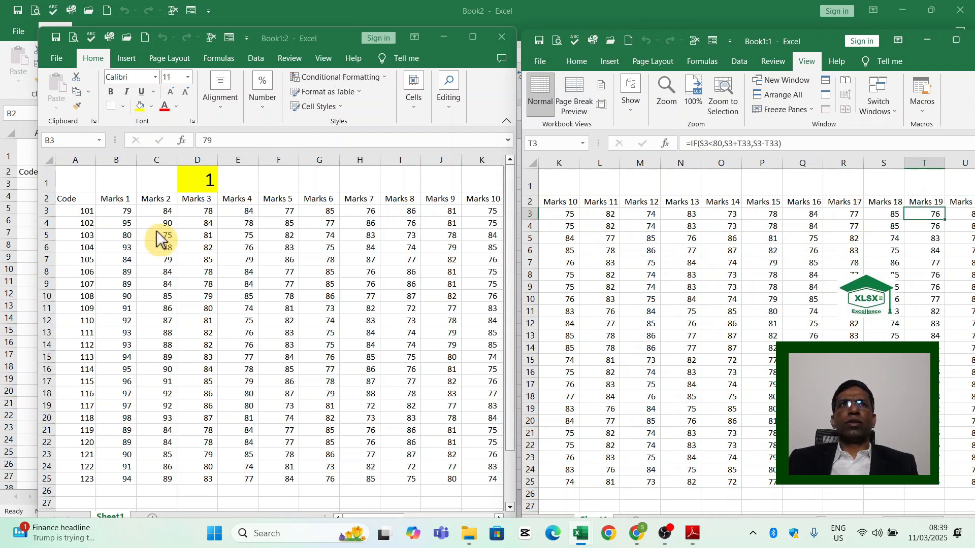
key(Delete)
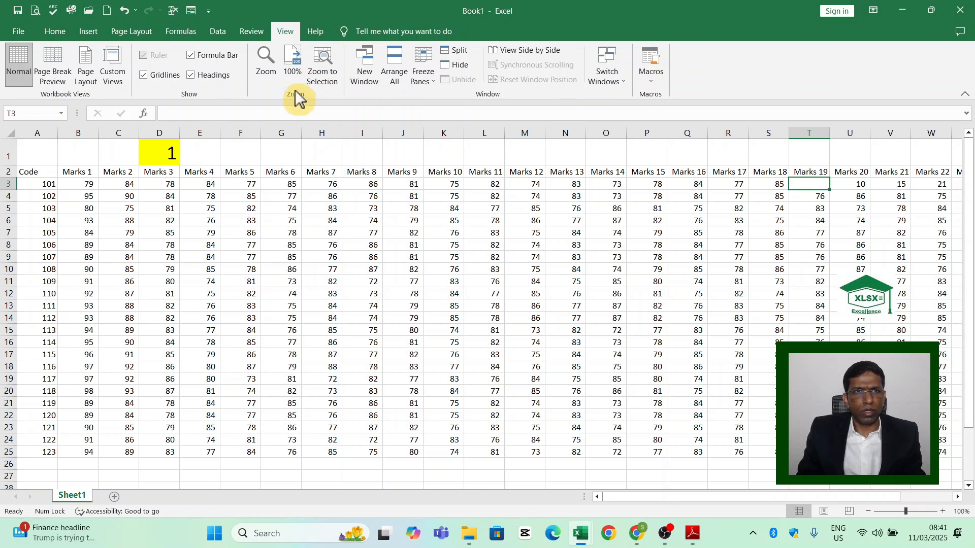
Create another new window for Book1 and switch to the Book1:1 window
click(363, 74)
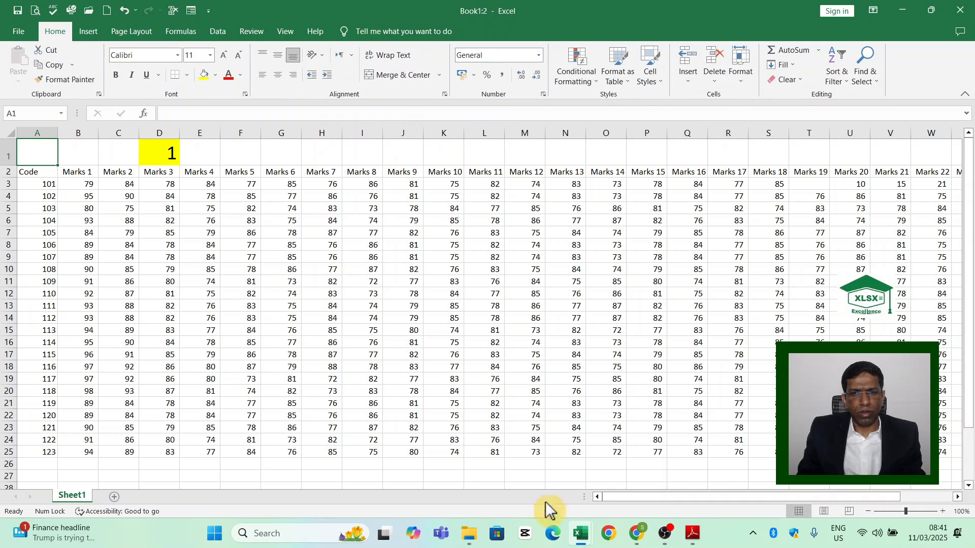
mouse_move(581, 534)
click(585, 475)
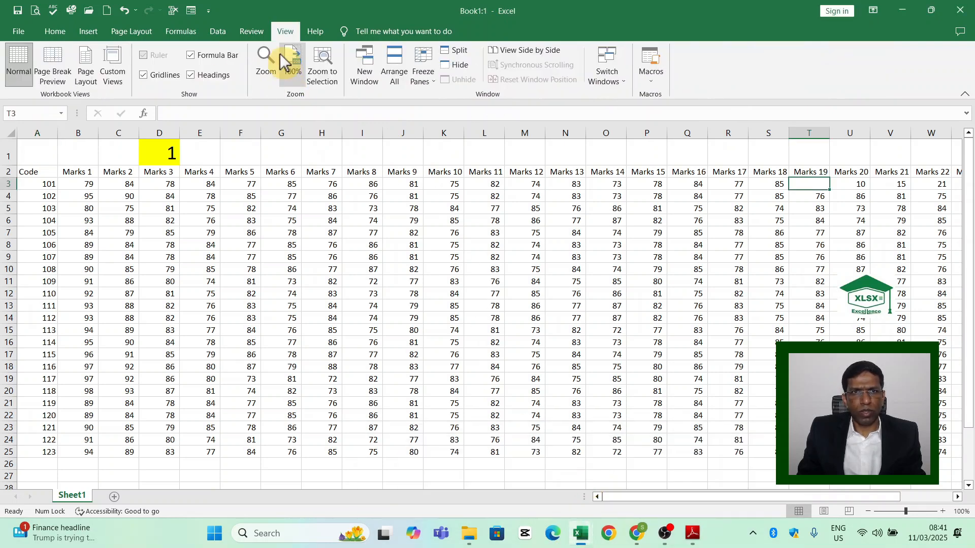
View Book1:1 side by side with Book1:2 and scroll both windows together through the marks
click(519, 50)
click(499, 321)
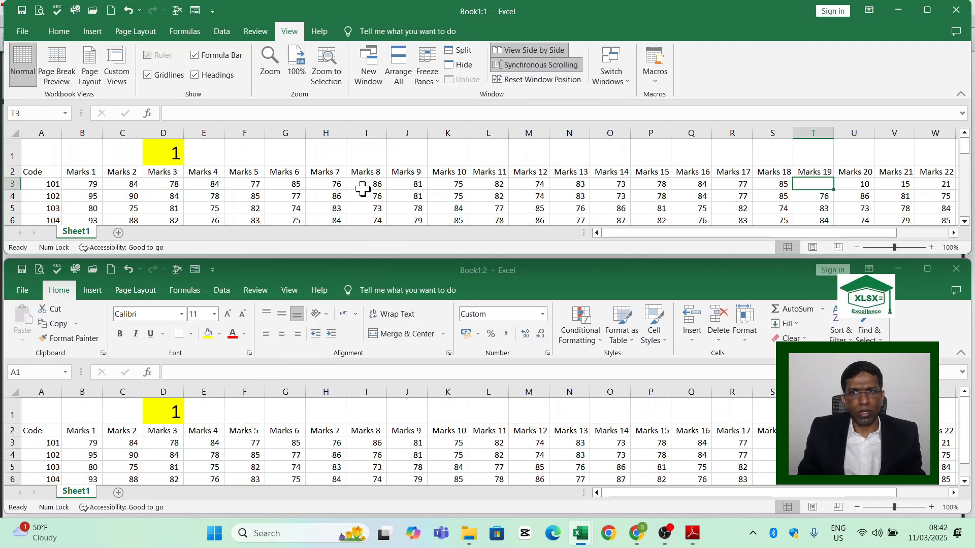
scroll(775, 189, down, 5)
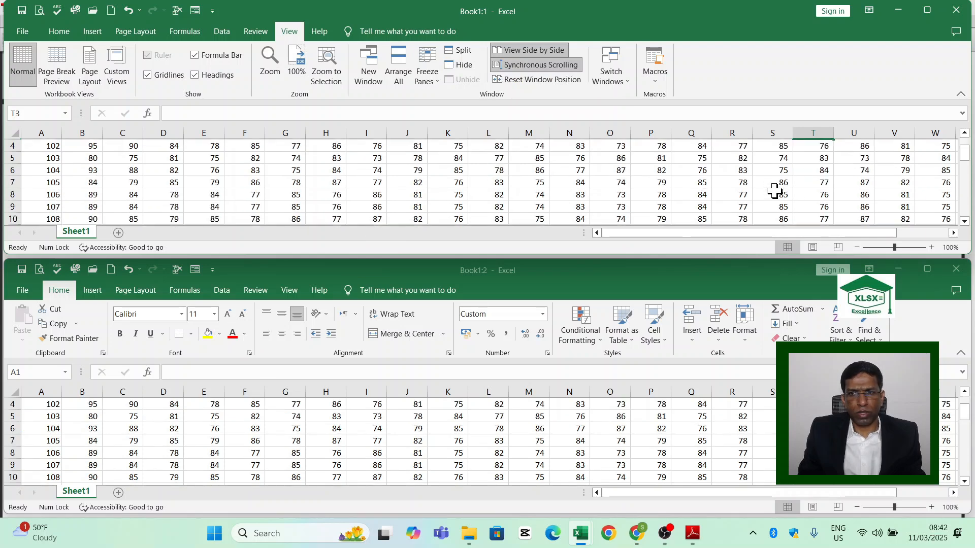
scroll(779, 216, up, 5)
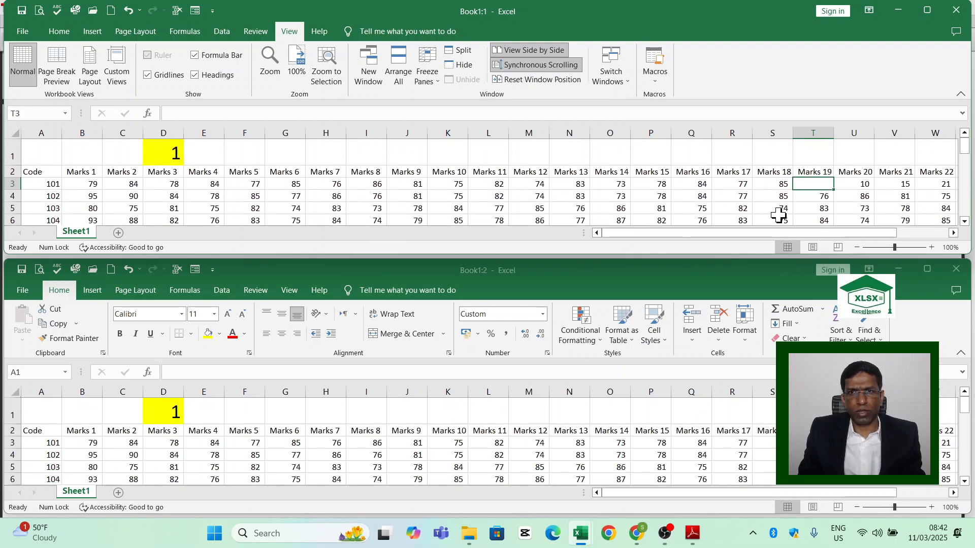
Turn off synchronous scrolling, scroll Book1:1 on its own, and end the side-by-side view
click(512, 62)
click(762, 173)
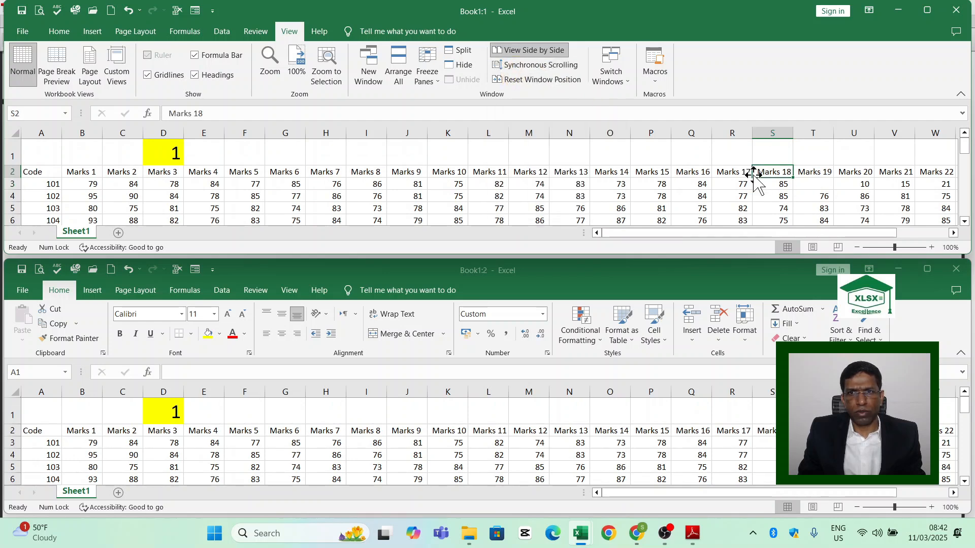
scroll(755, 180, down, 2)
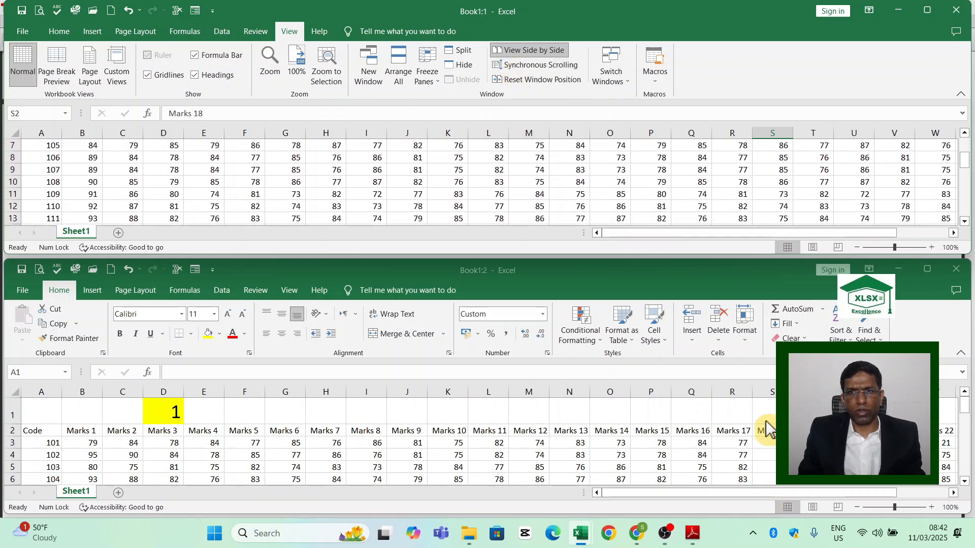
scroll(616, 193, up, 2)
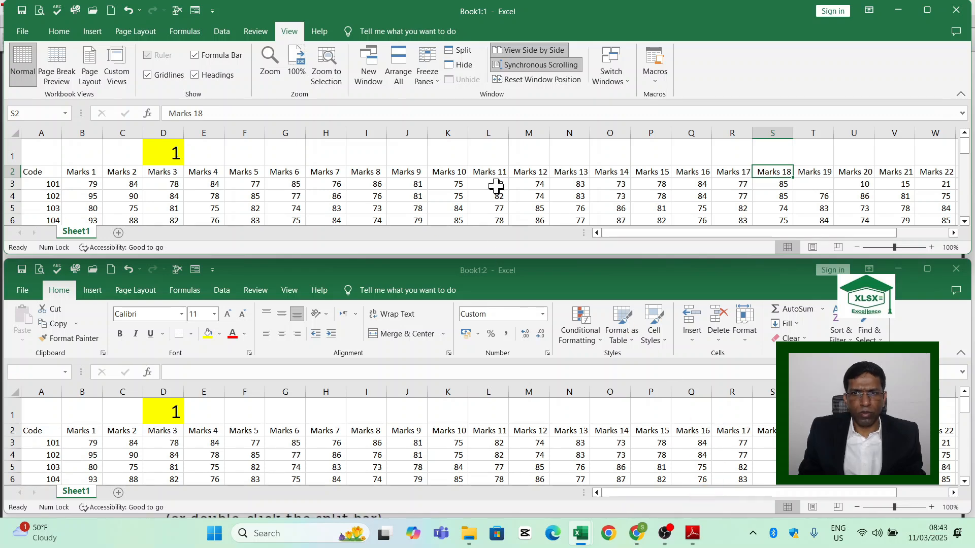
click(520, 50)
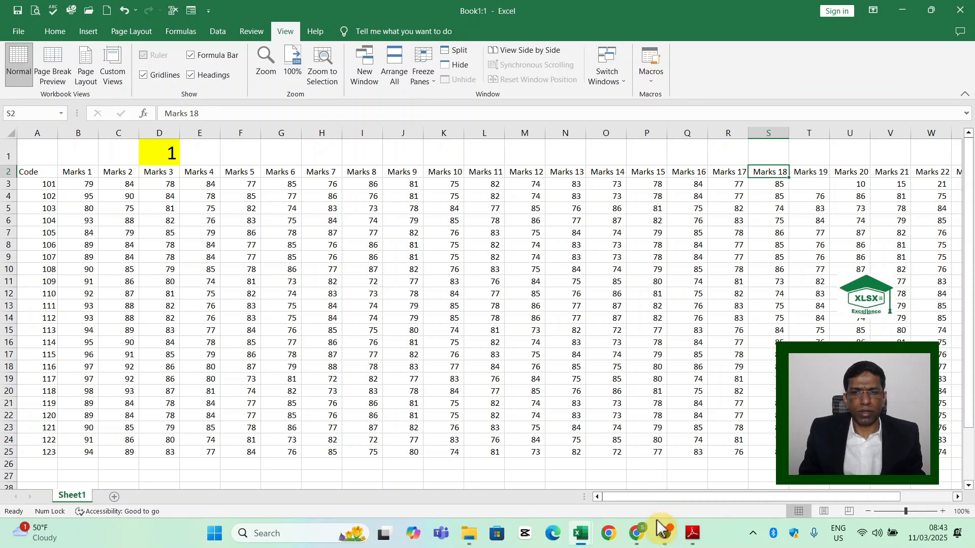
Split the sheet vertically at column I and bring the second pane back to column A
click(361, 257)
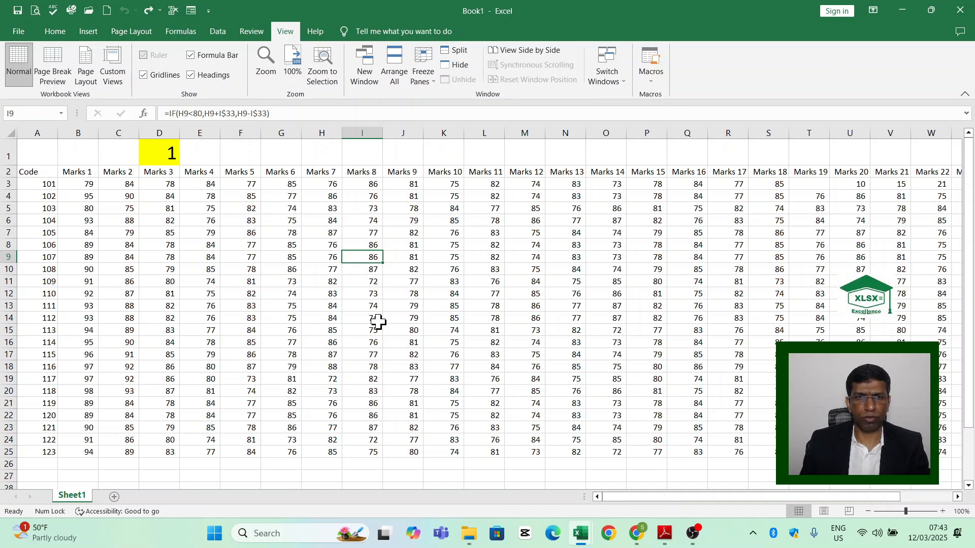
click(367, 133)
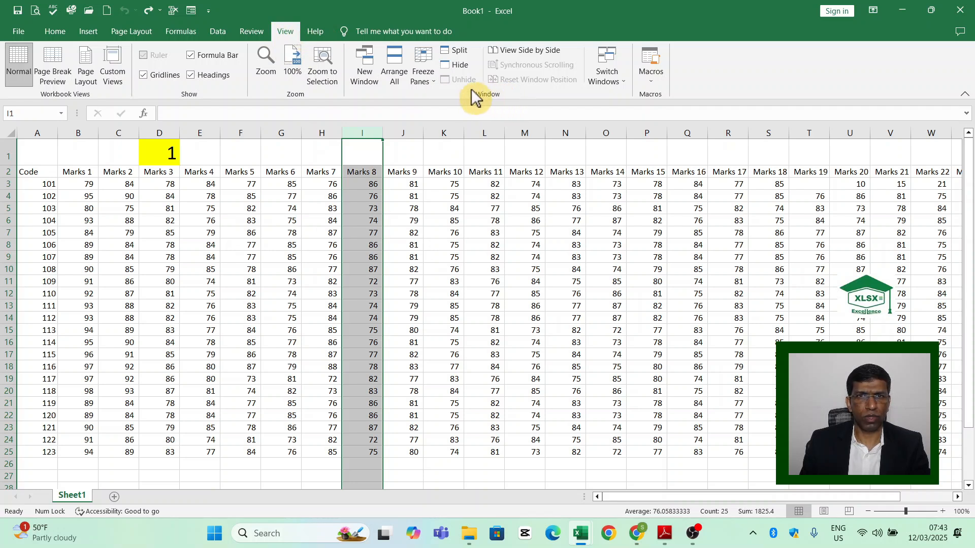
click(458, 56)
click(390, 271)
click(286, 273)
click(396, 274)
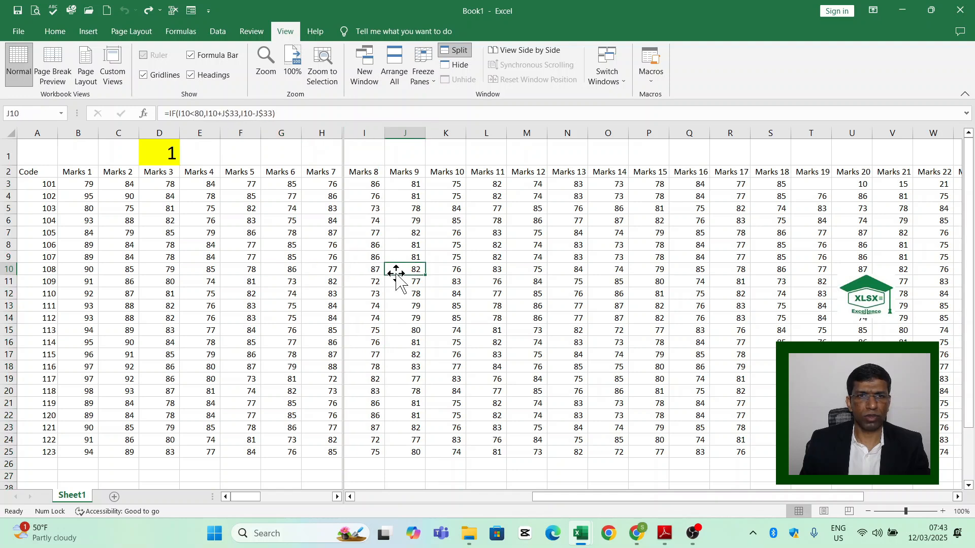
drag(675, 496, 493, 492)
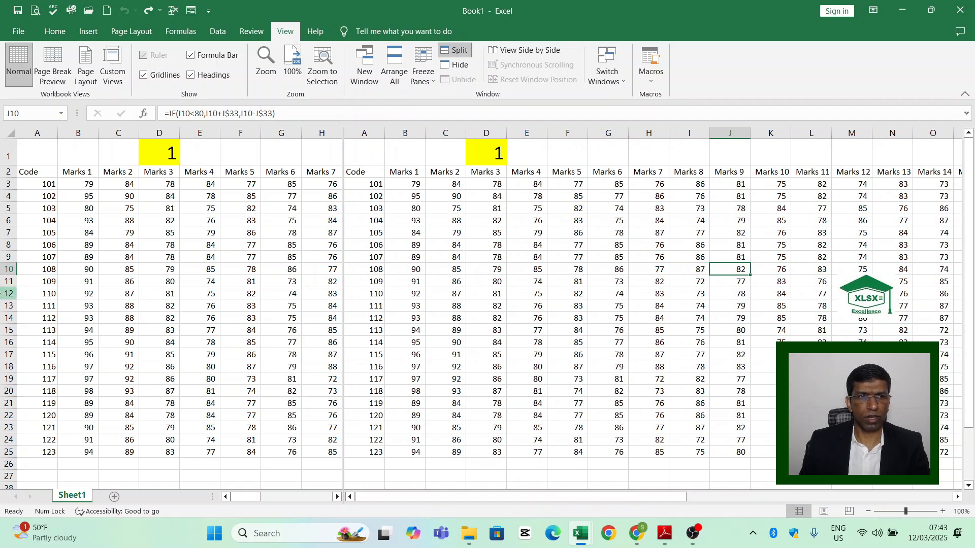
Remove the vertical split and split the sheet horizontally at row 12
click(8, 294)
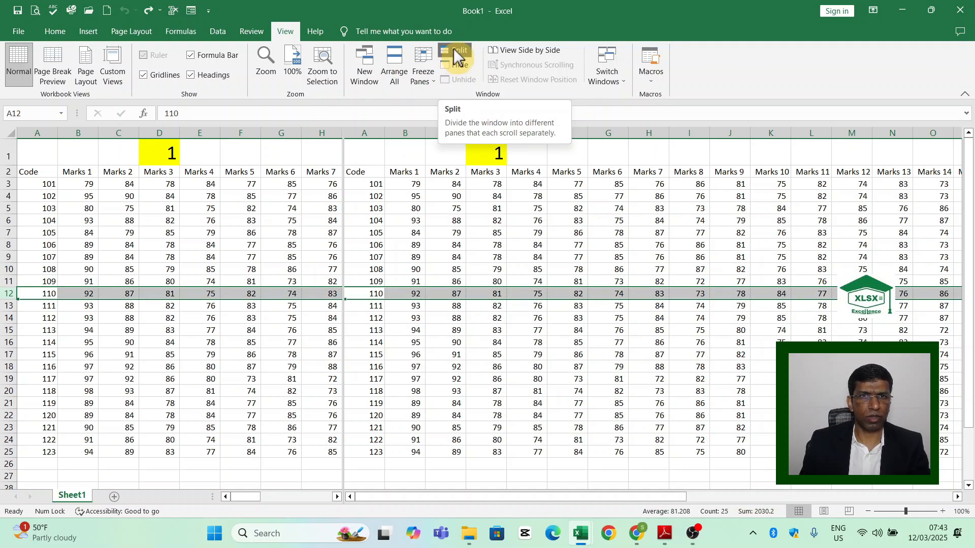
click(453, 56)
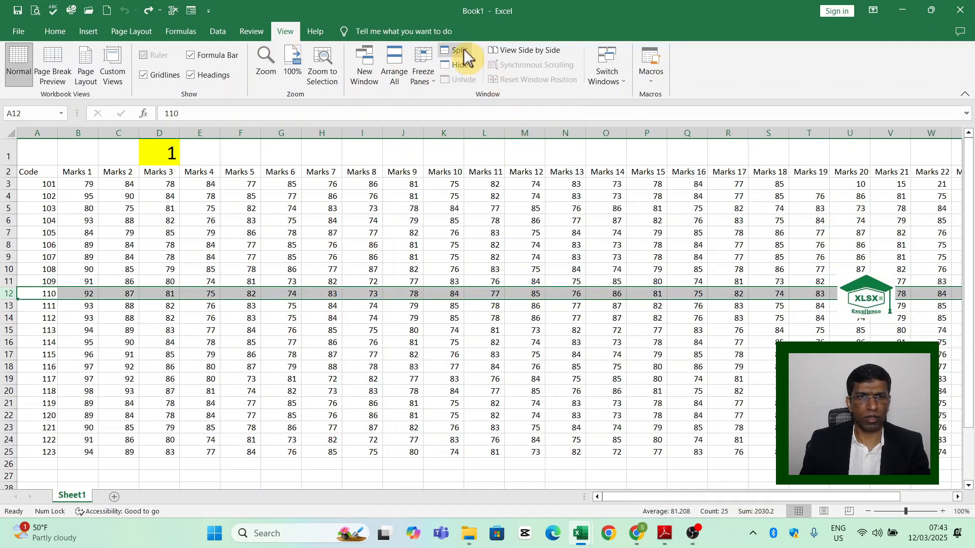
click(463, 56)
Scroll the two horizontal panes independently to examine different rows of the marks table together
click(379, 254)
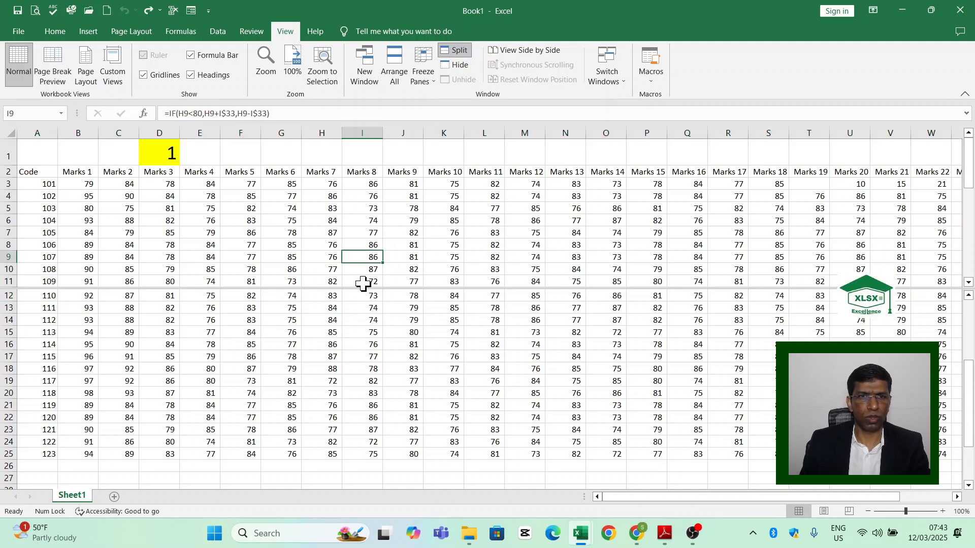
scroll(371, 264, down, 3)
scroll(371, 264, up, 3)
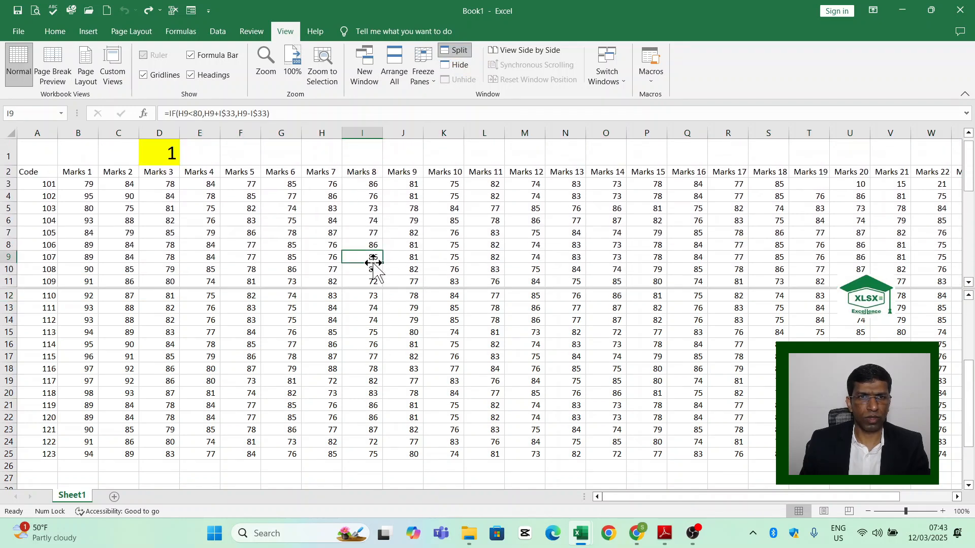
click(367, 318)
scroll(381, 308, up, 4)
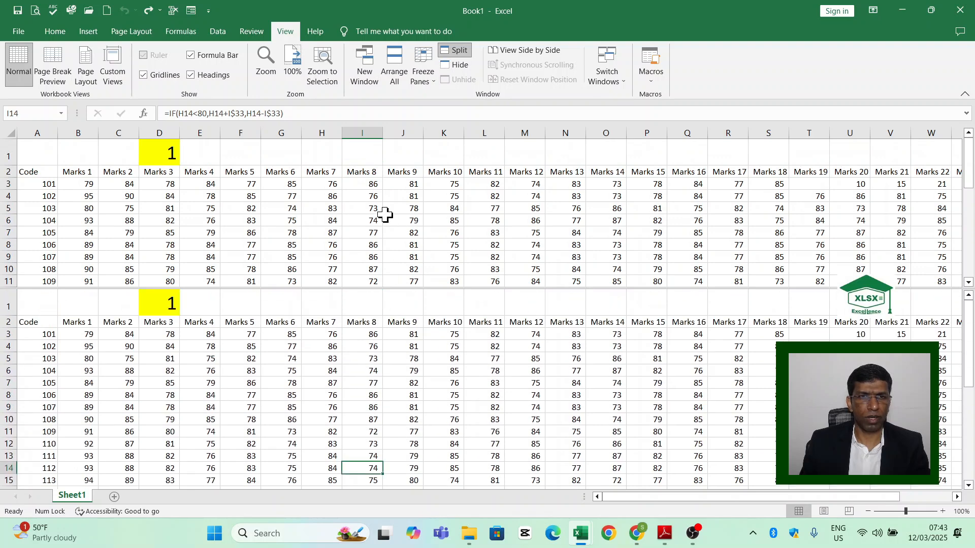
click(373, 186)
scroll(370, 342, down, 2)
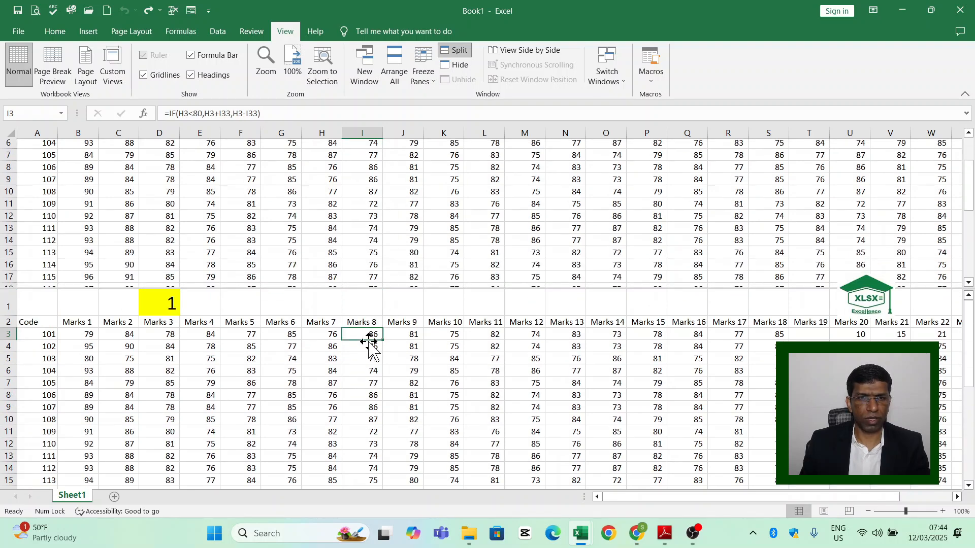
scroll(370, 341, down, 6)
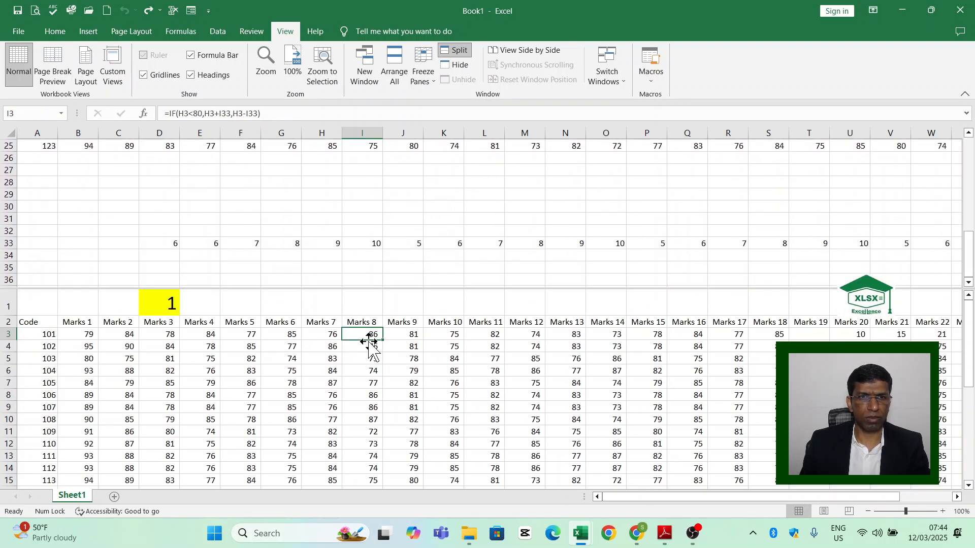
scroll(367, 345, up, 8)
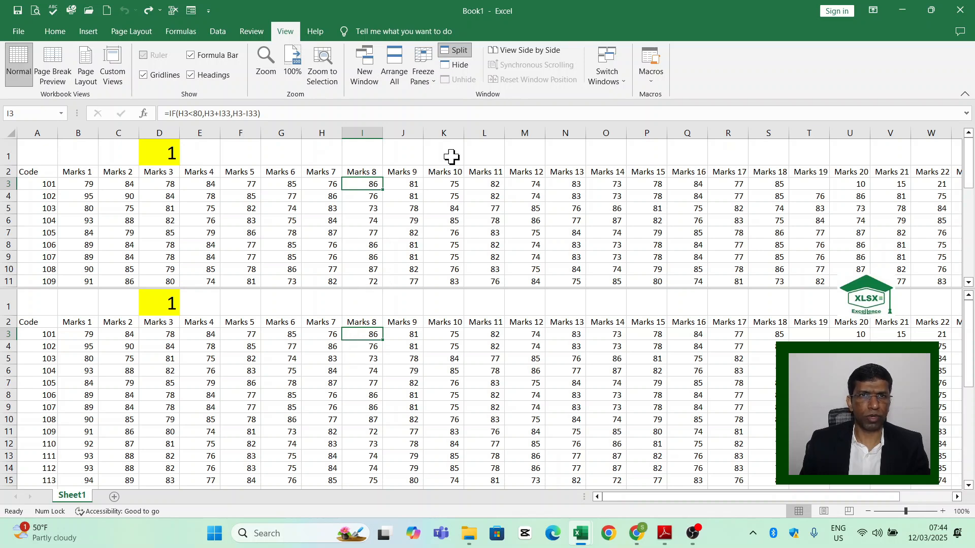
Remove the horizontal split and divide the sheet into four panes at cell I12
click(457, 51)
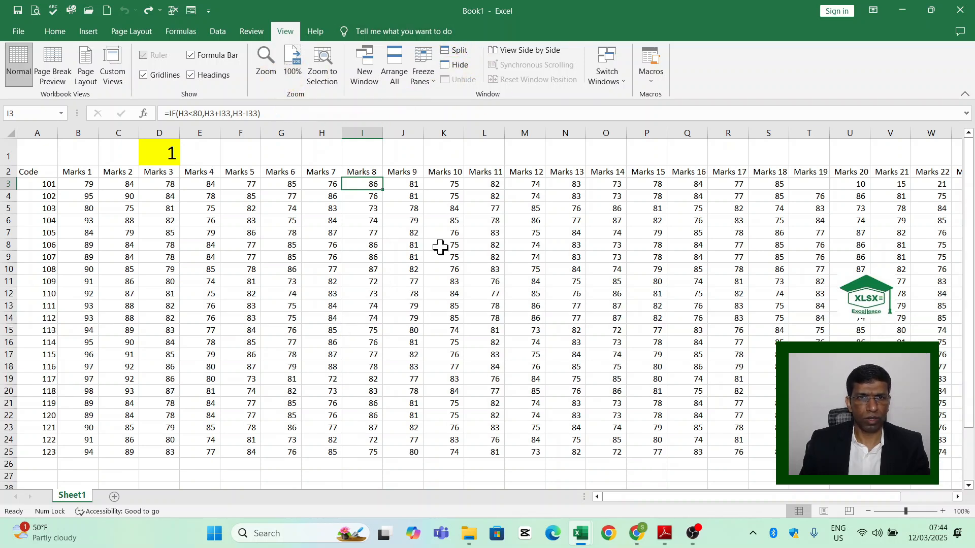
click(366, 297)
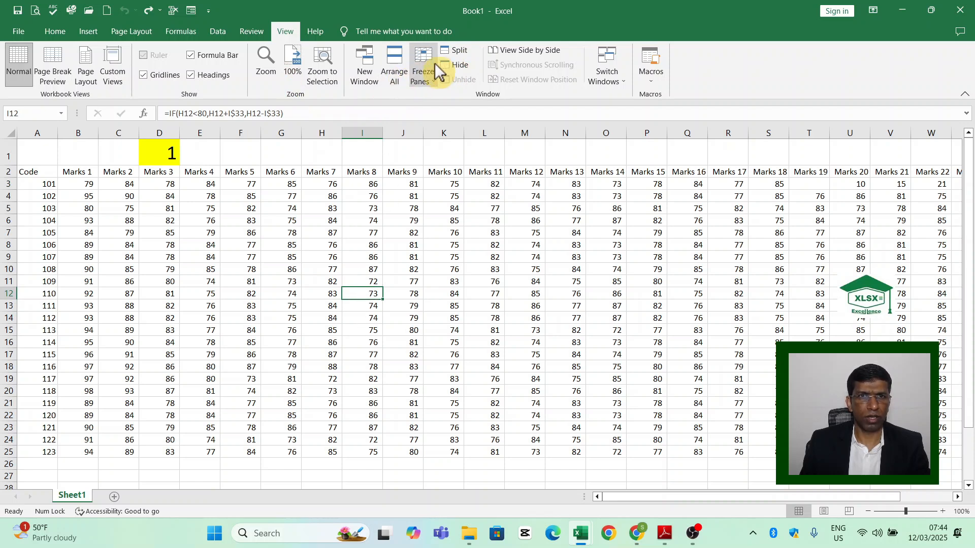
click(457, 50)
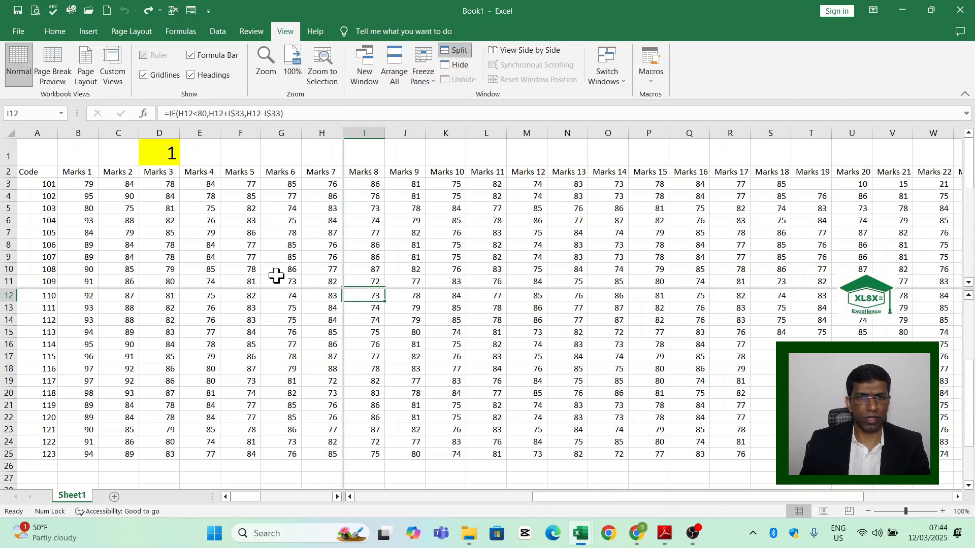
Show the table's beginning in all four panes, and try clearing cell B3 to compare the panes before undoing the deletion
scroll(381, 211, up, 4)
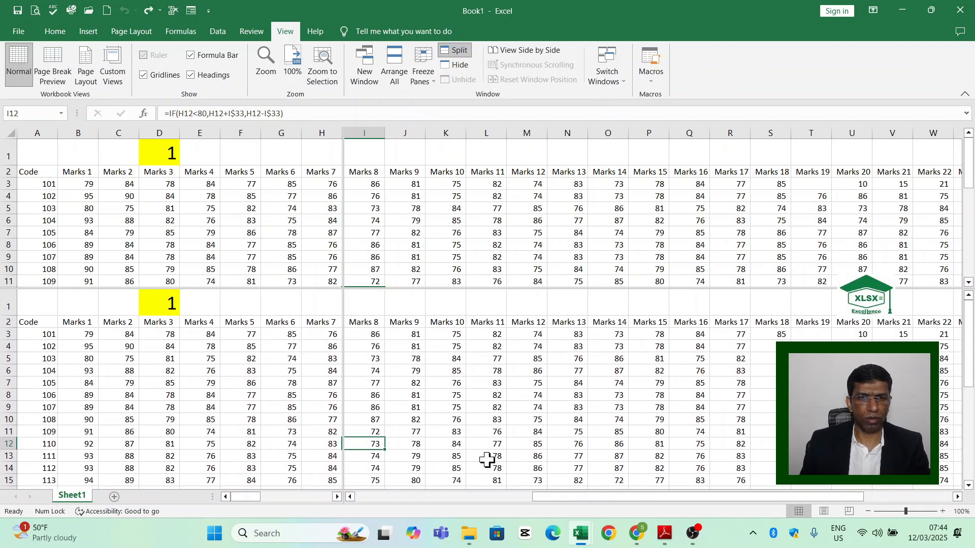
click(480, 497)
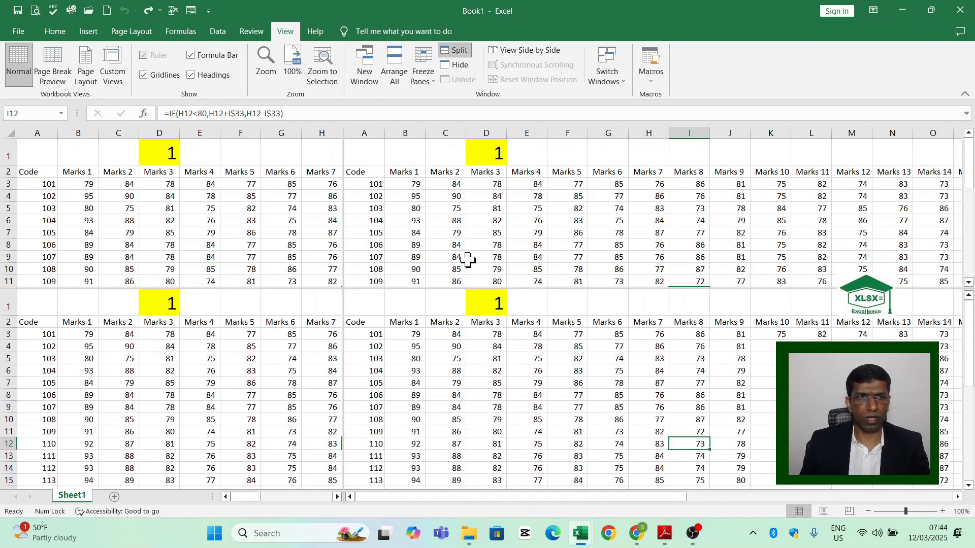
click(85, 183)
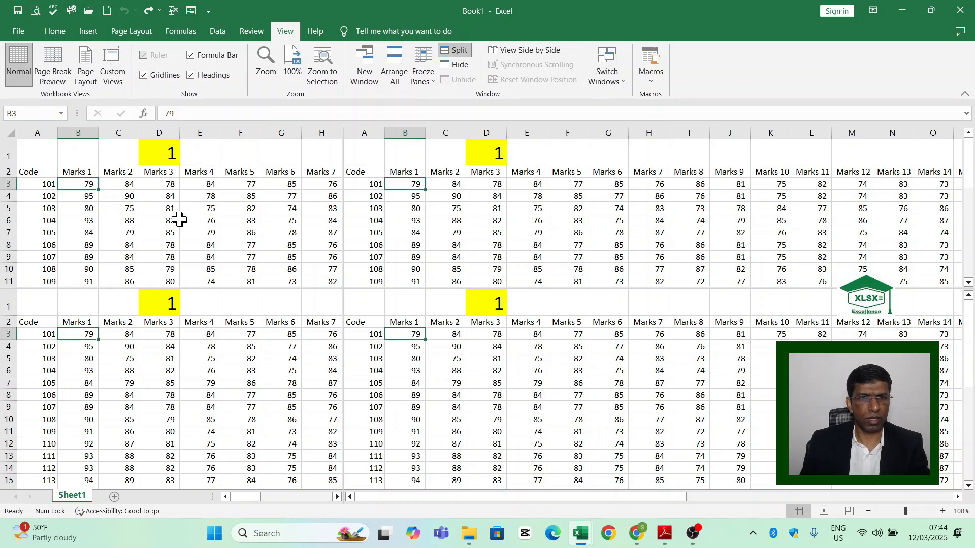
key(Delete)
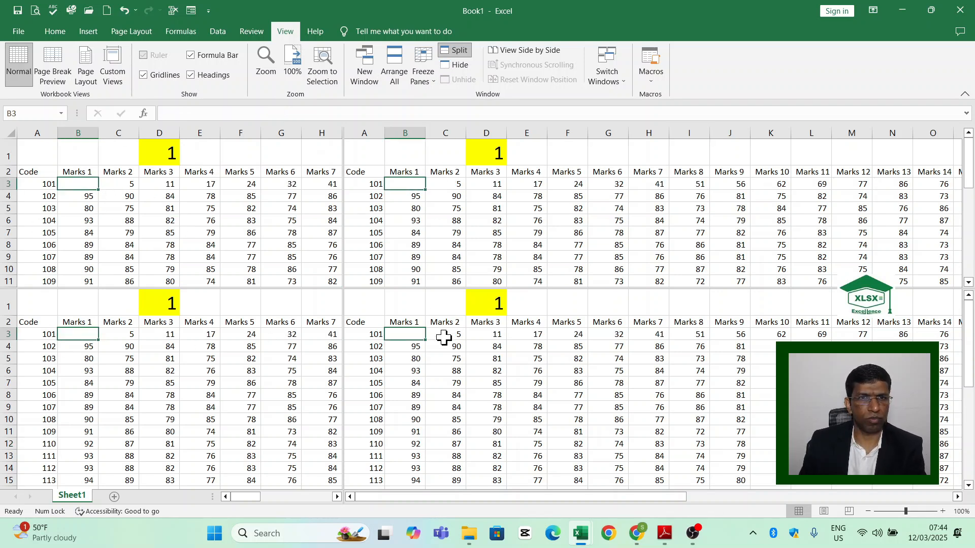
key(ctrl+z)
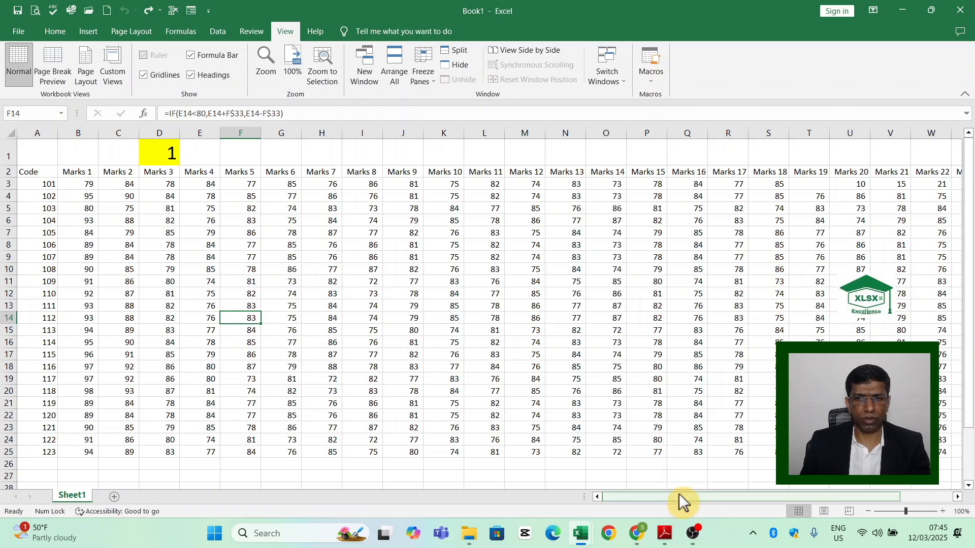
Inspect row 15 from the Marks 24 column back to its code in column A to match the value with its row
drag(678, 497, 731, 497)
click(860, 331)
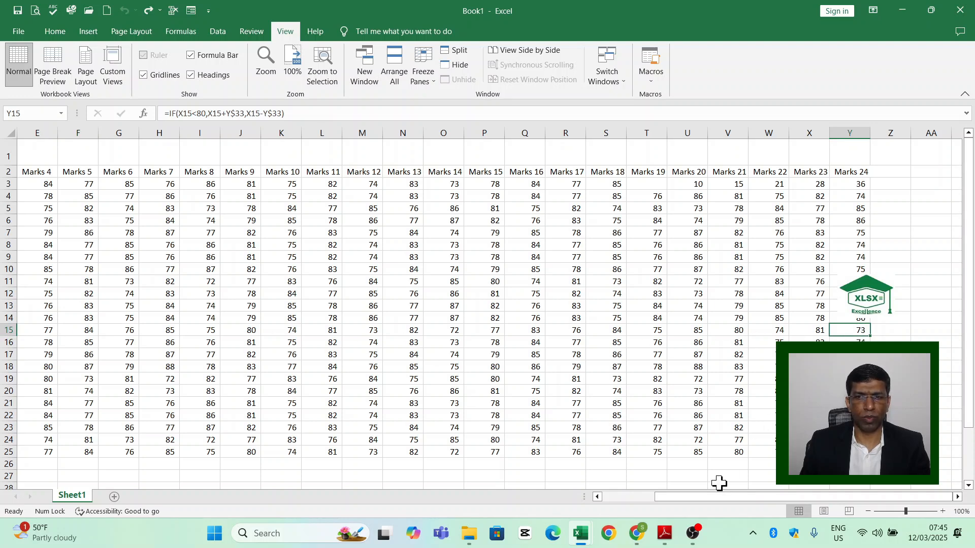
drag(709, 497, 588, 491)
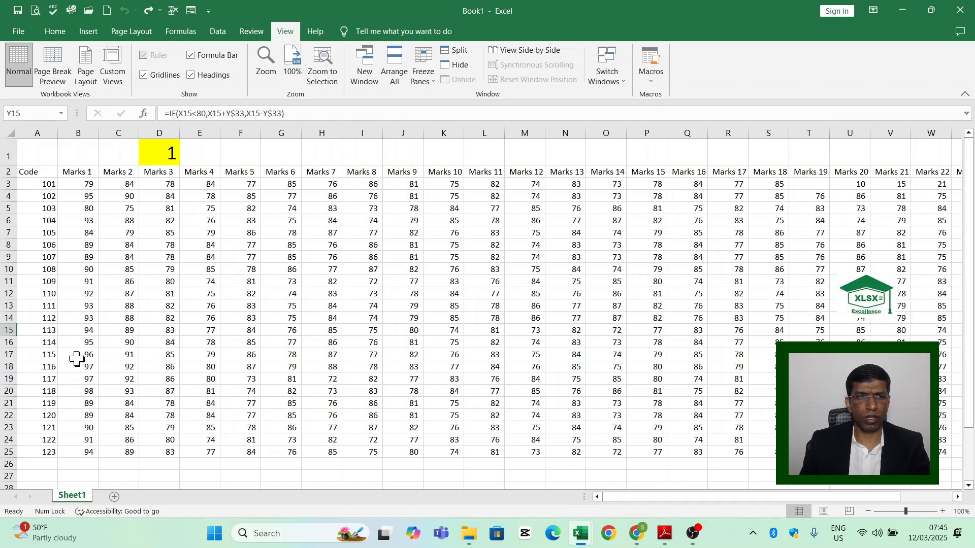
click(2, 330)
click(45, 331)
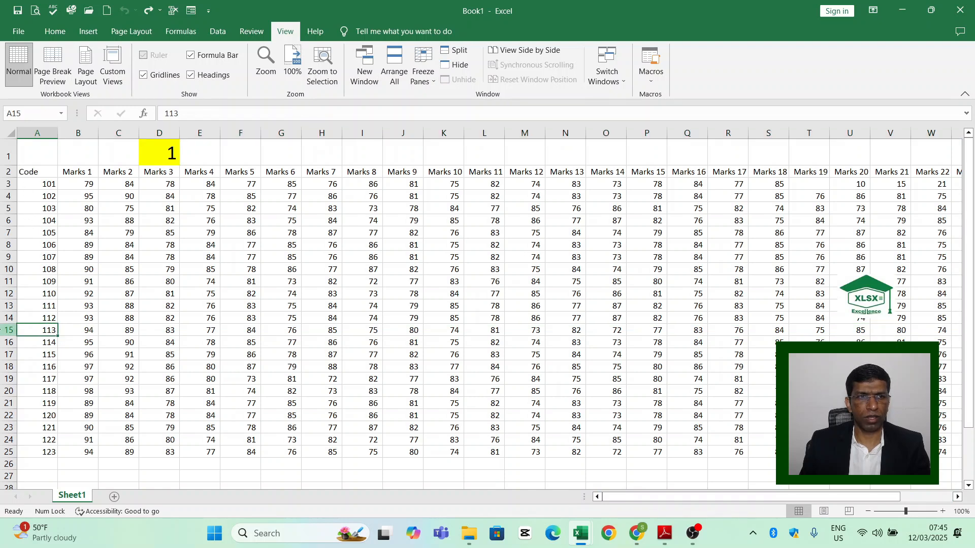
click(5, 330)
drag(636, 501, 751, 501)
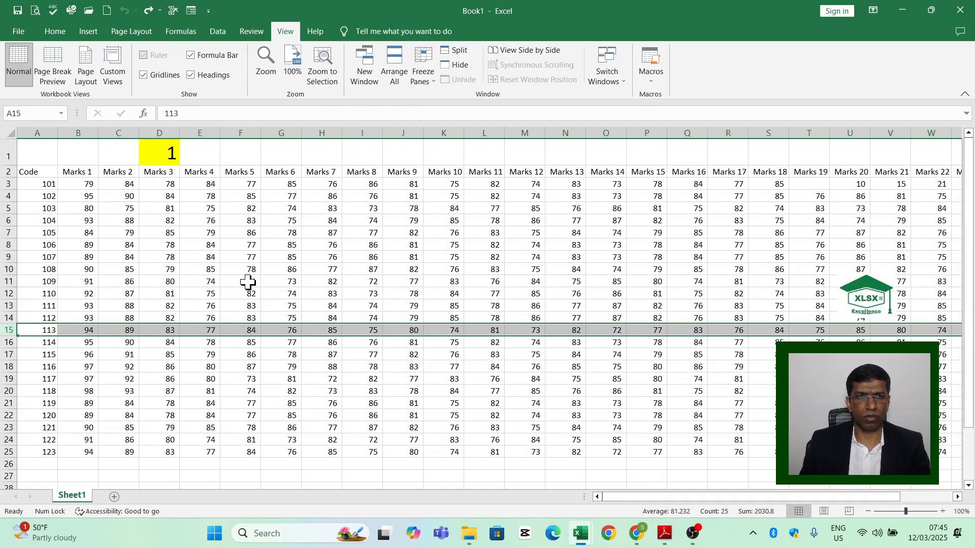
Zoom the sheet in to 194% and bring the beginning of the marks table into view
click(78, 186)
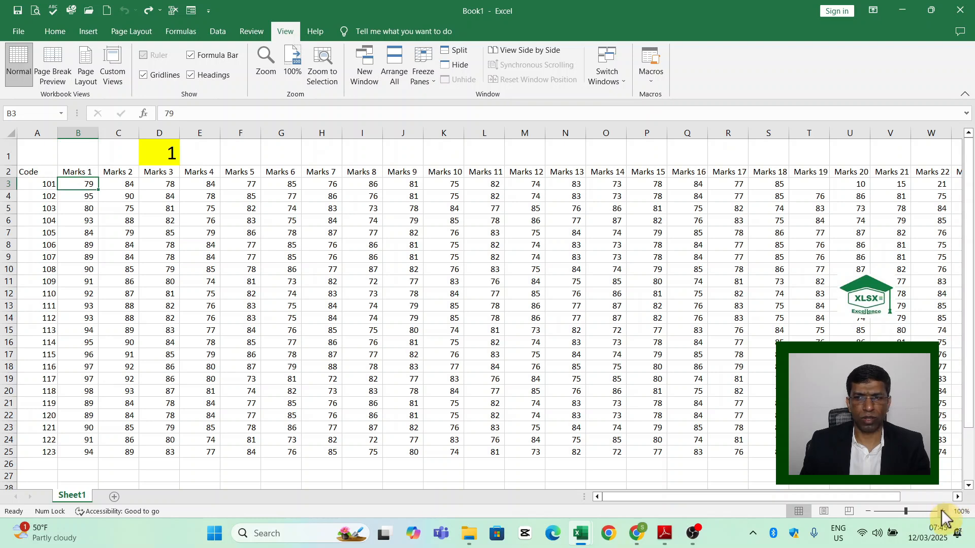
click(917, 512)
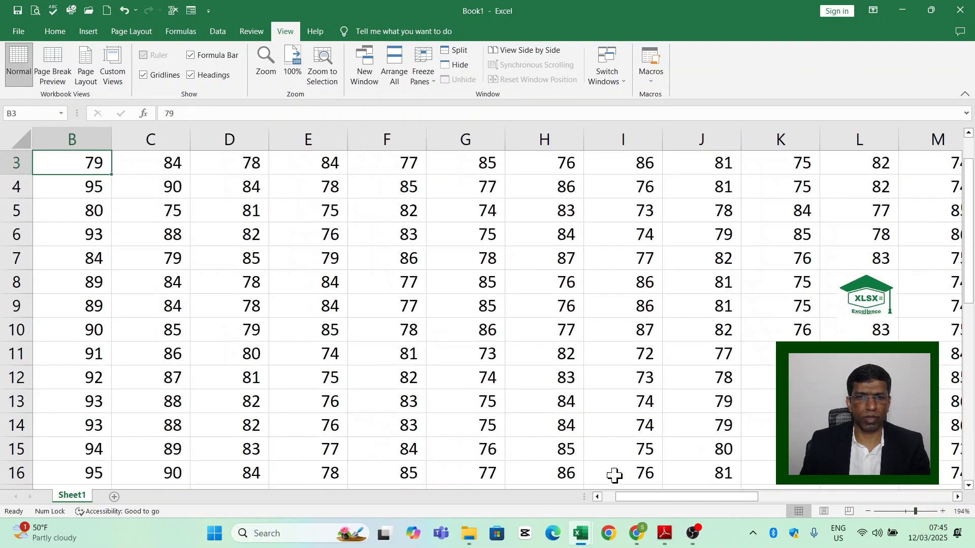
scroll(218, 342, up, 1)
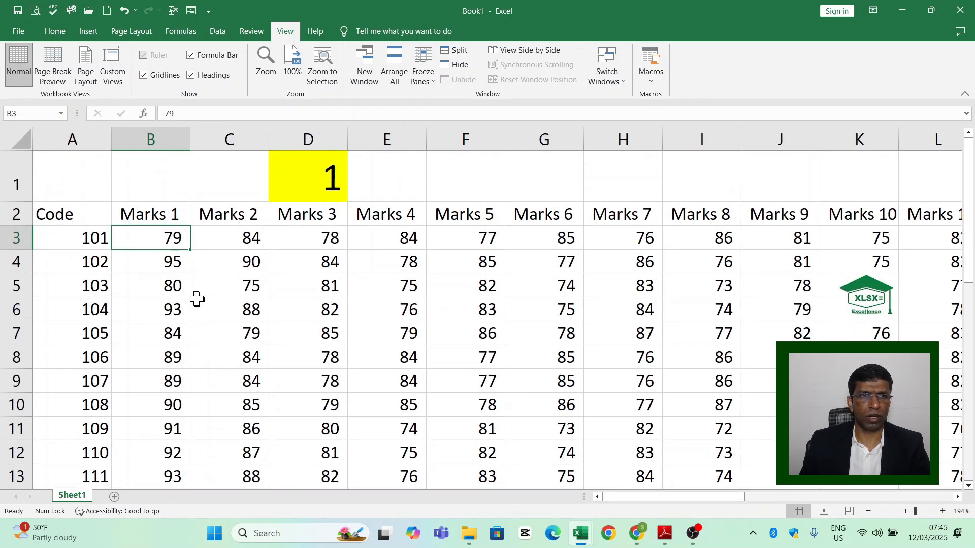
Compare cells in the lower rows, such as I23, with the column headings in row 2 to identify which marks they belong to
click(161, 218)
click(475, 213)
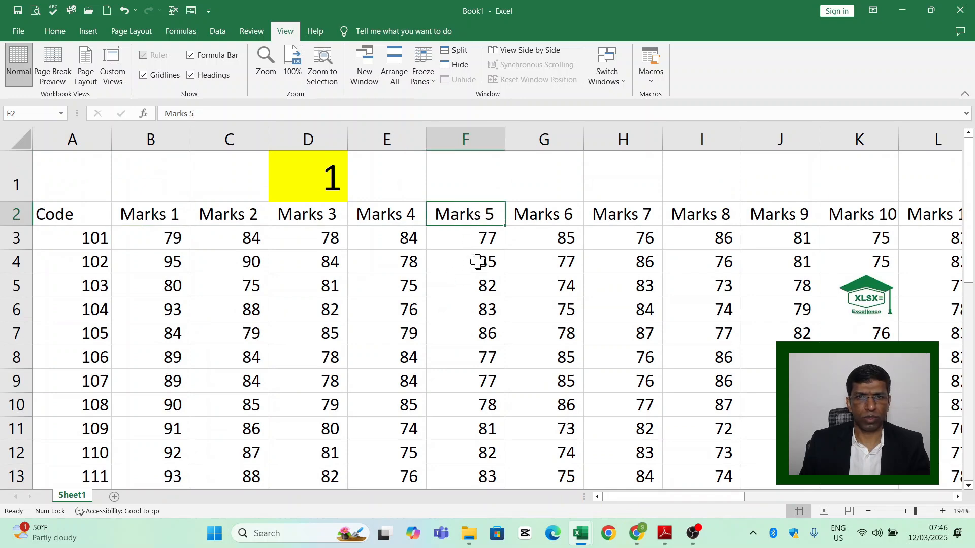
click(473, 304)
scroll(755, 329, down, 8)
scroll(720, 330, up, 3)
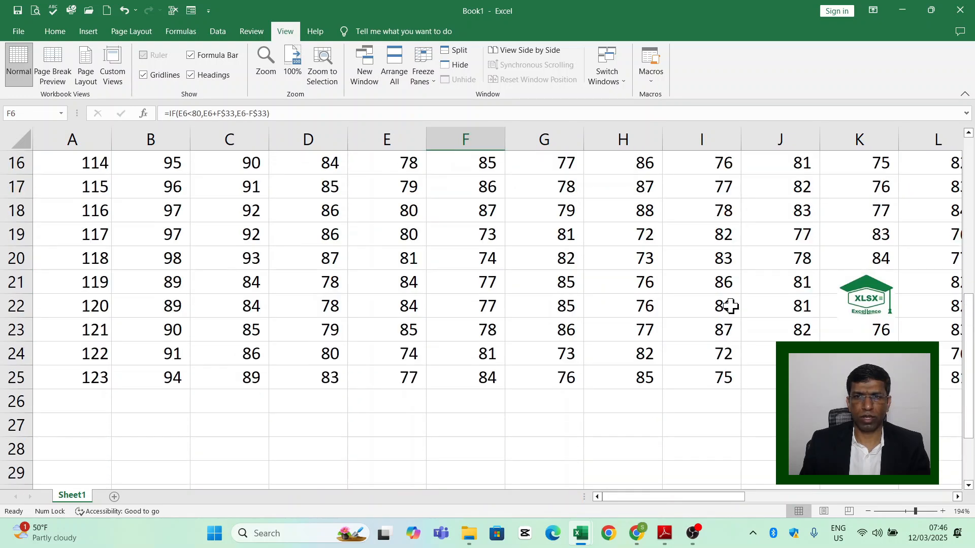
click(719, 325)
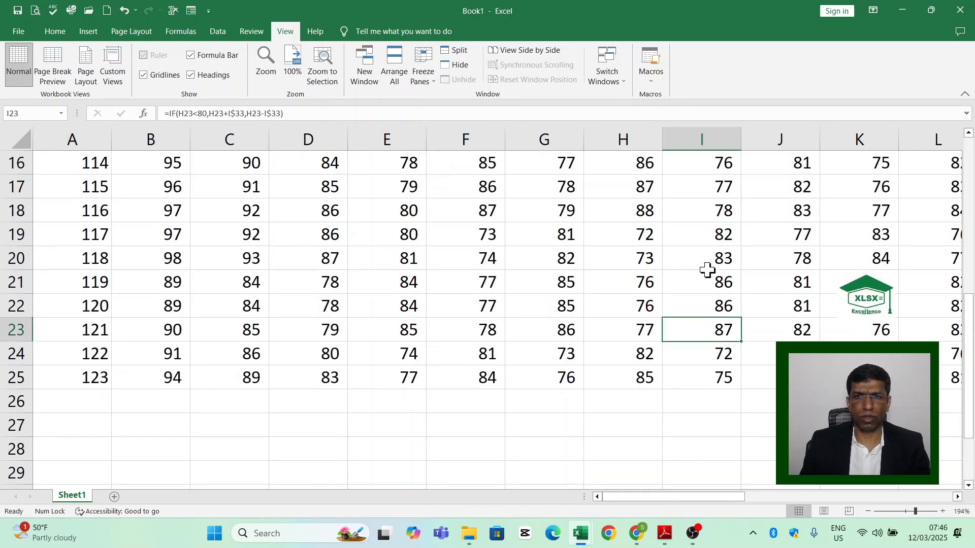
scroll(707, 267, up, 1)
scroll(707, 267, up, 5)
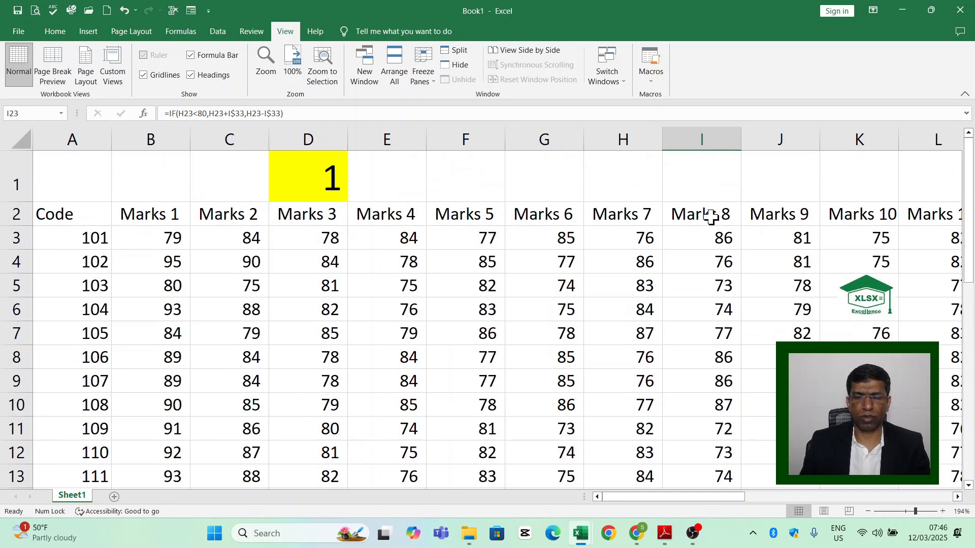
scroll(711, 216, down, 5)
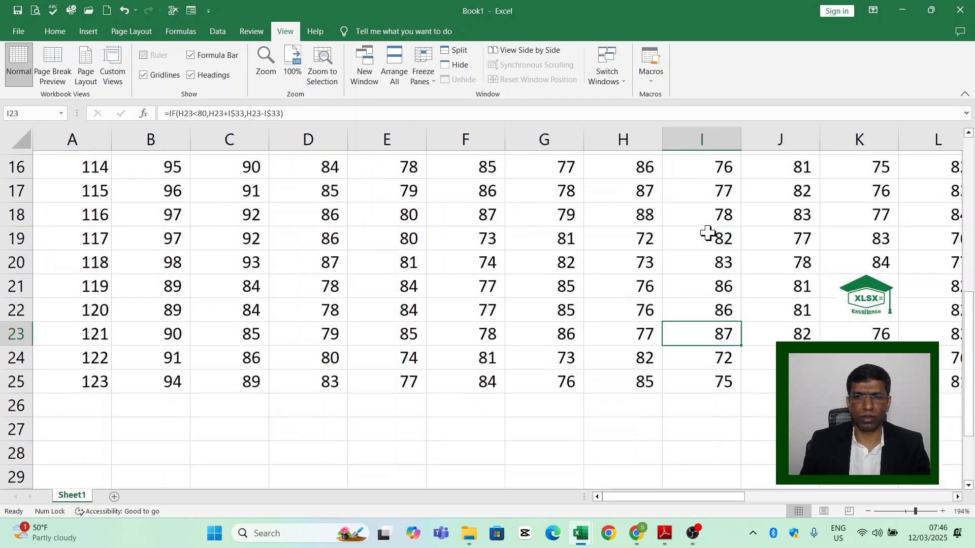
scroll(696, 379, up, 5)
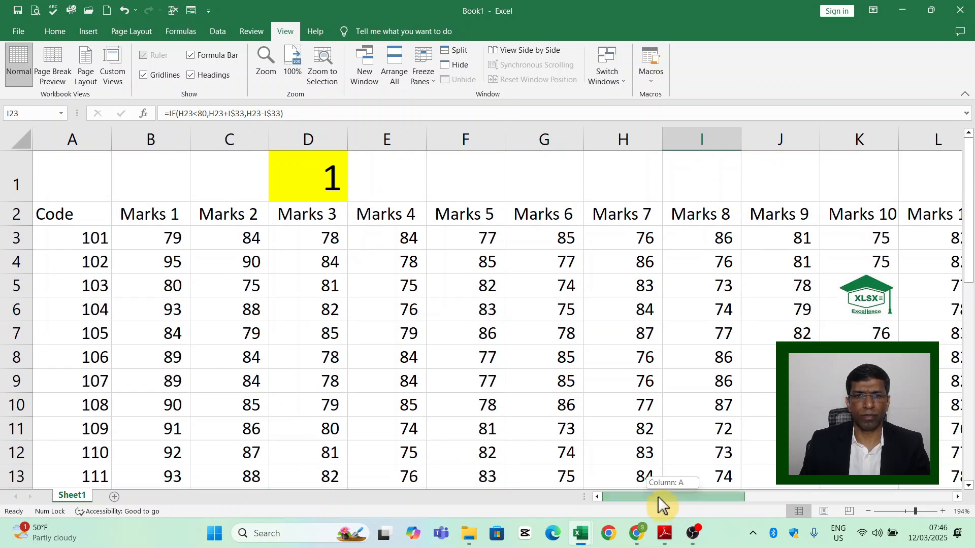
Freeze the panes at cell B3 to lock rows 1 and 2 and column A
click(147, 239)
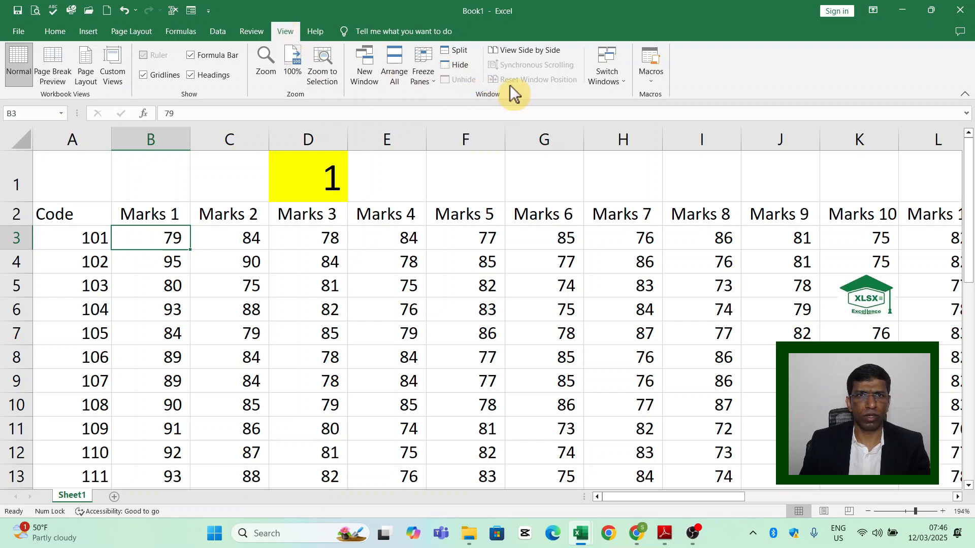
click(427, 75)
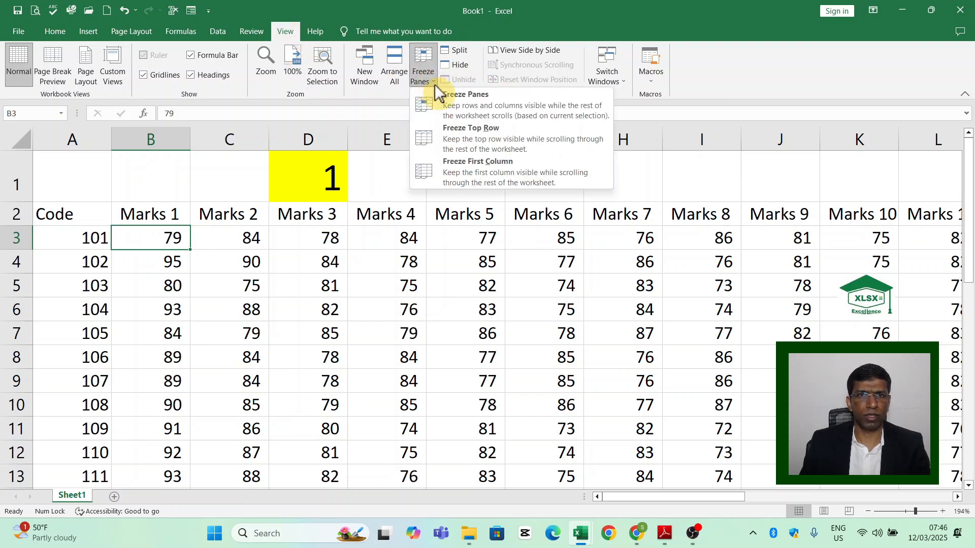
click(471, 112)
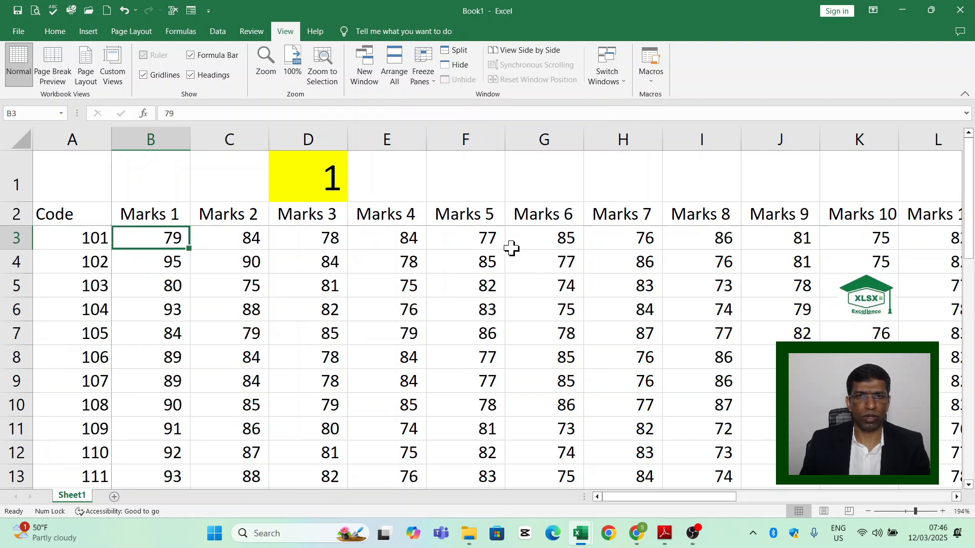
Check the frozen header rows and Code column by viewing the table down to row 25 and across to Marks 24
click(15, 215)
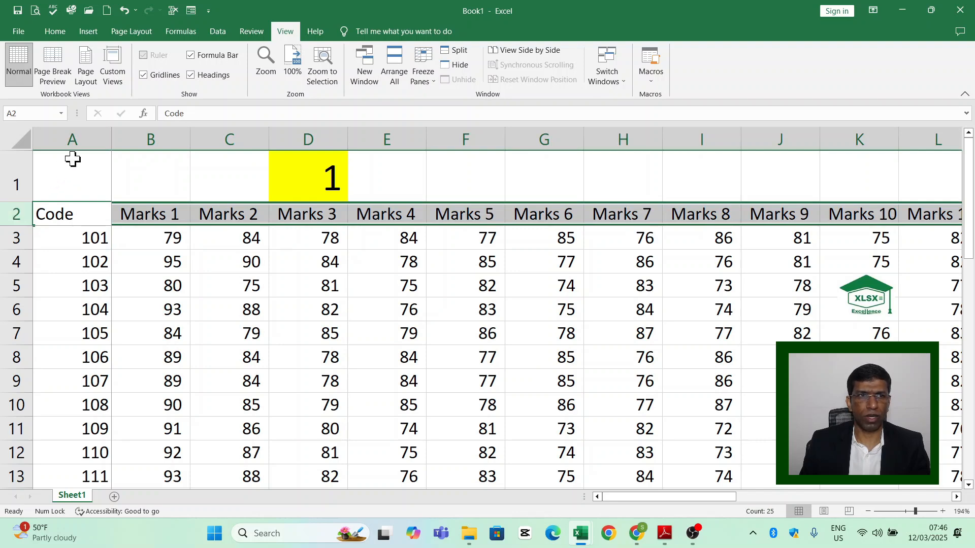
click(75, 139)
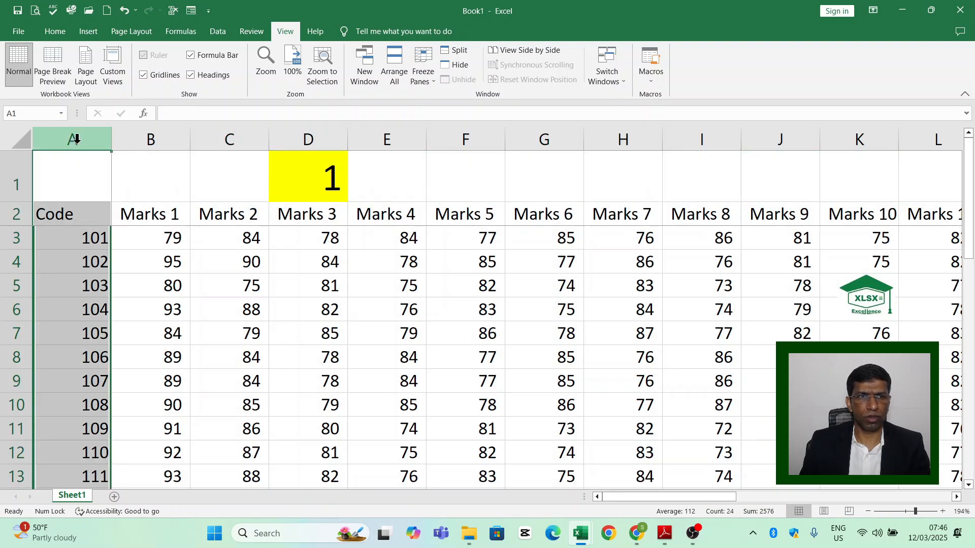
click(146, 239)
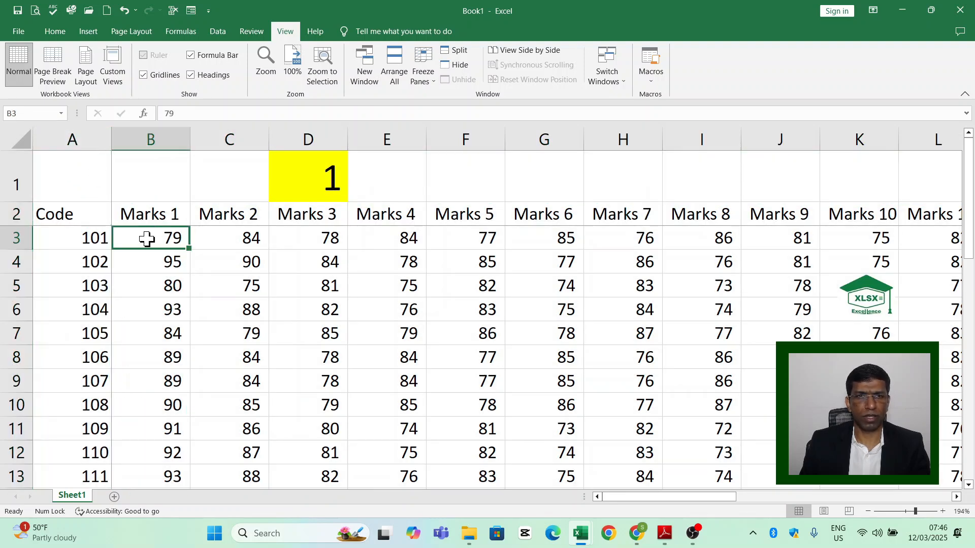
scroll(608, 247, down, 4)
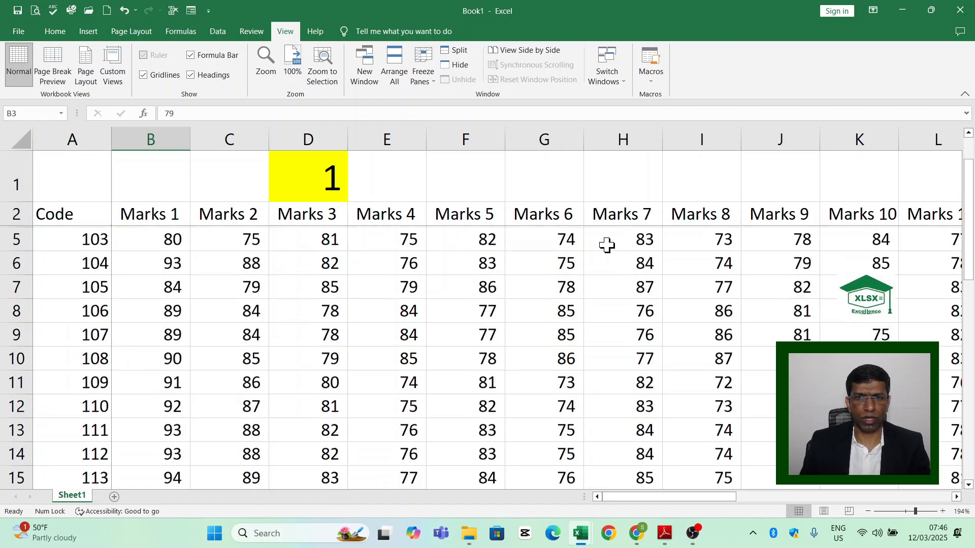
scroll(607, 248, down, 2)
click(638, 340)
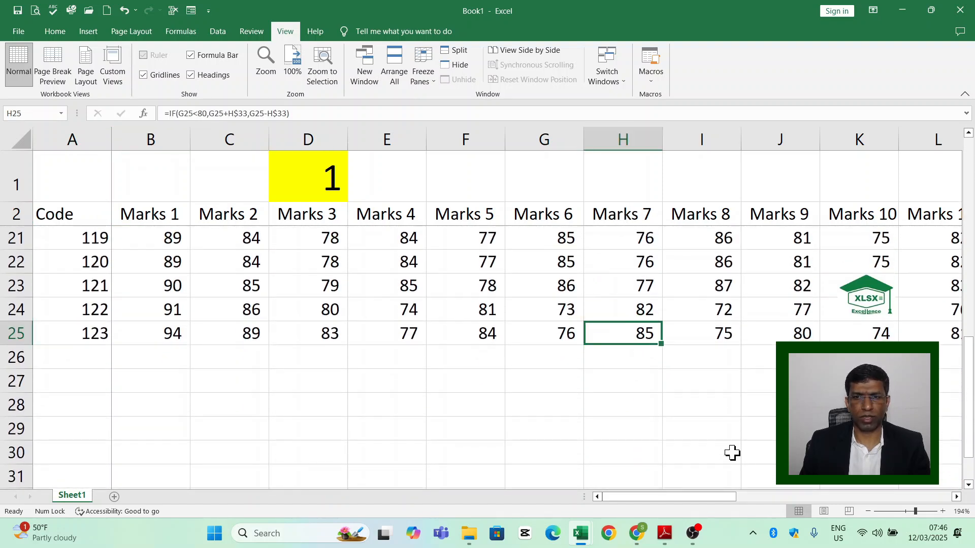
drag(718, 505, 908, 498)
scroll(800, 470, up, 3)
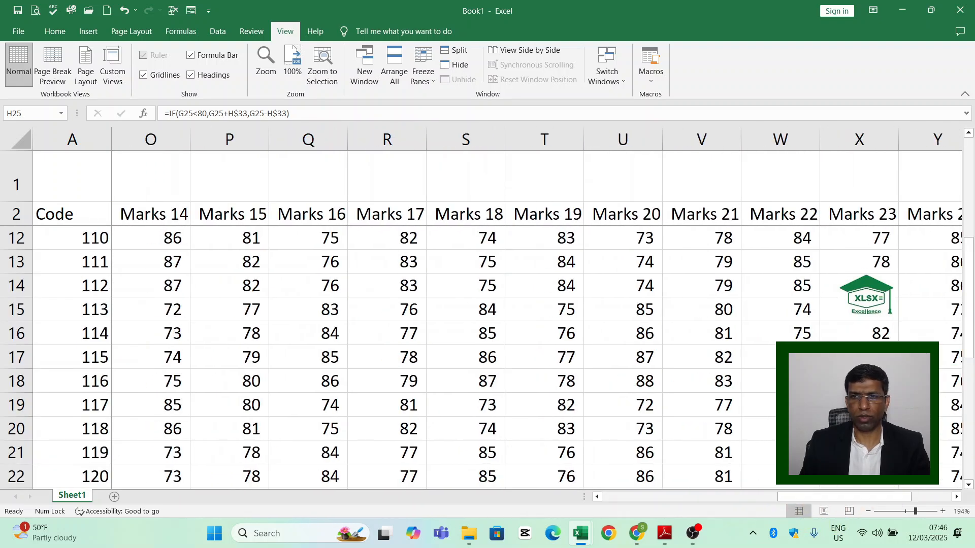
click(914, 338)
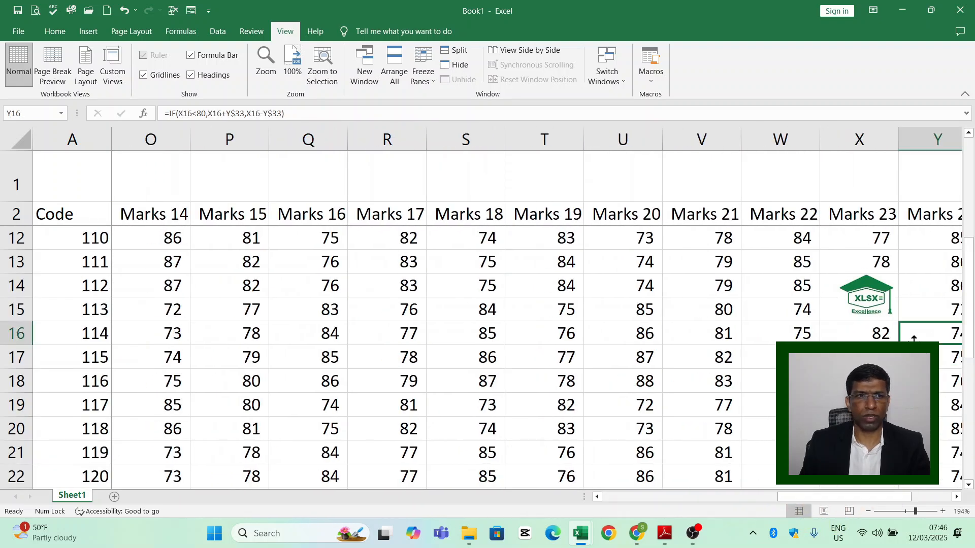
click(17, 334)
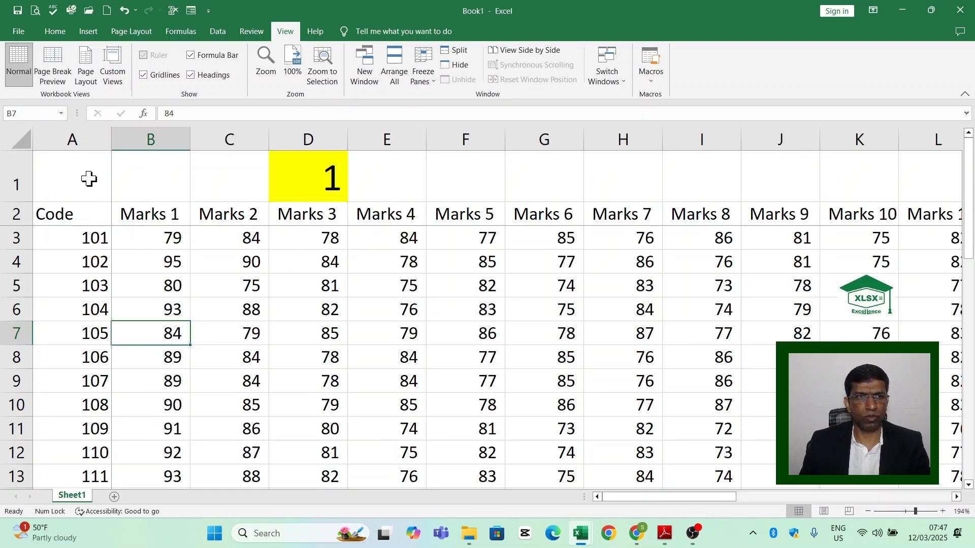
Select column B and freeze the panes there so that only column A is locked
click(102, 145)
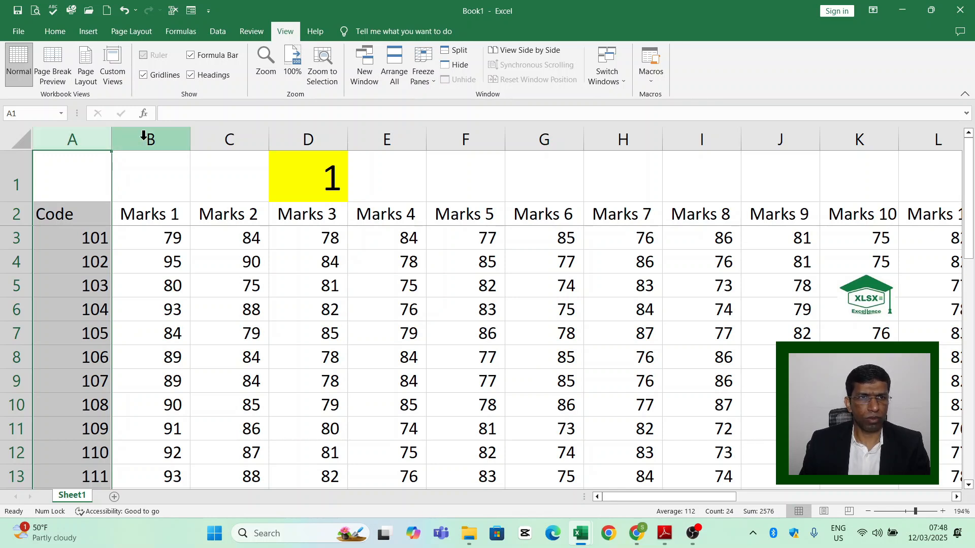
click(143, 136)
click(423, 76)
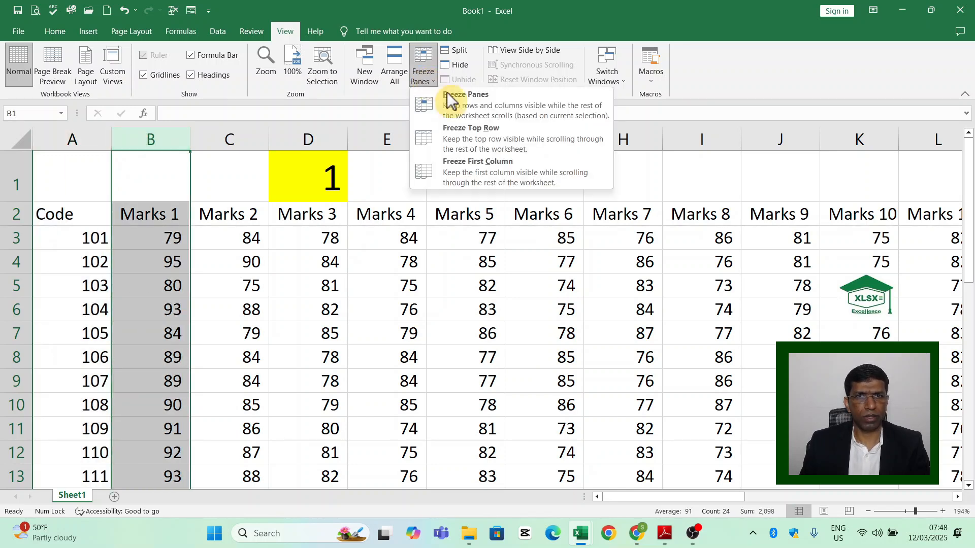
click(457, 106)
Check the frozen Code column by moving along row 6 from A6 to the Marks 17 column and viewing the lower rows
click(100, 308)
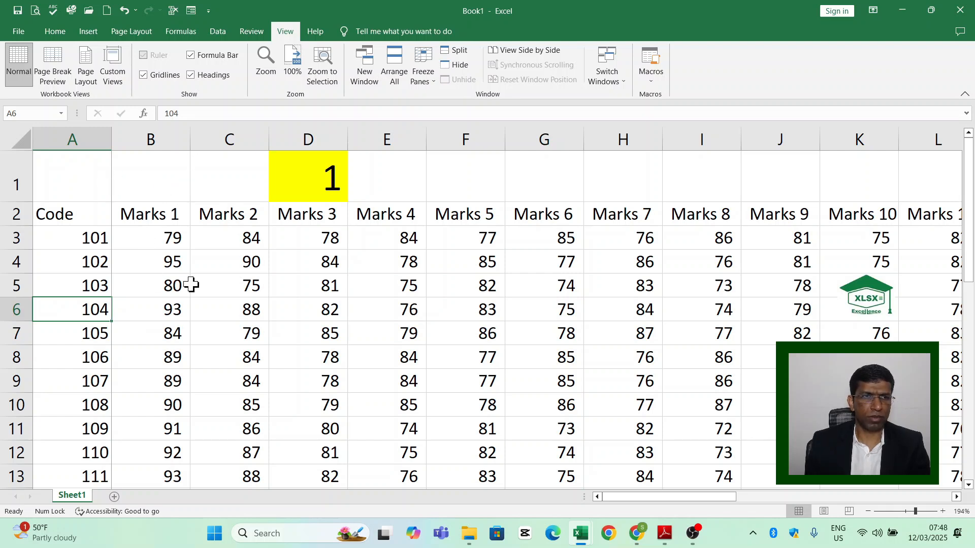
key(Right)
key(Right)
key(Right)
key(Right)
key(Right)
key(Right)
key(Right)
key(Right)
key(Right)
key(Right)
key(Right)
key(Right)
key(Right)
key(Right)
key(Right)
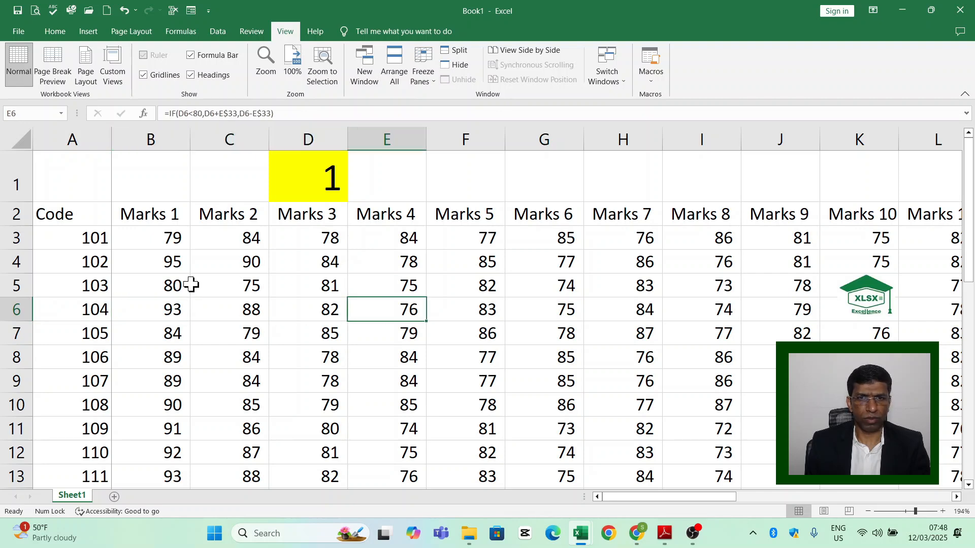
key(Right)
key(Right)
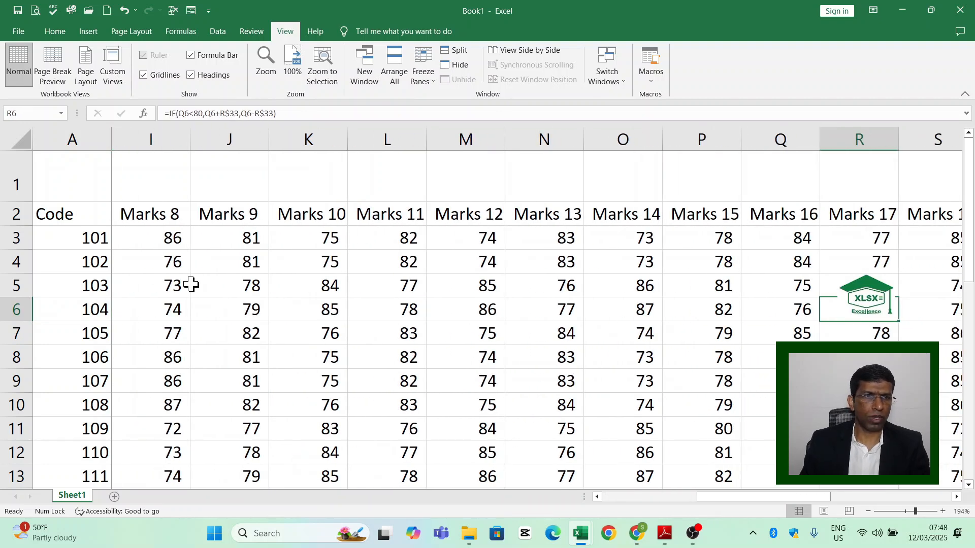
scroll(370, 283, down, 3)
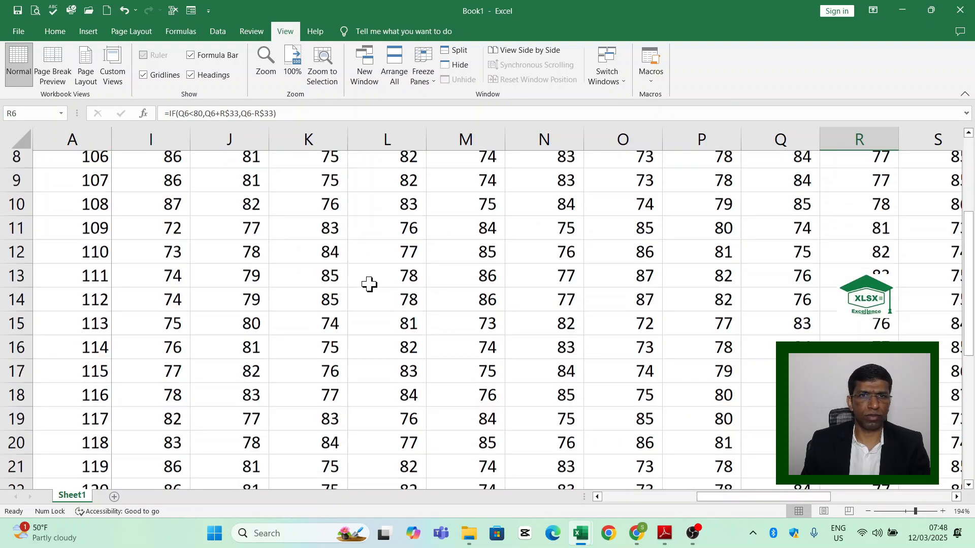
Unfreeze the panes so that column A is no longer locked
scroll(355, 274, up, 3)
scroll(353, 267, down, 3)
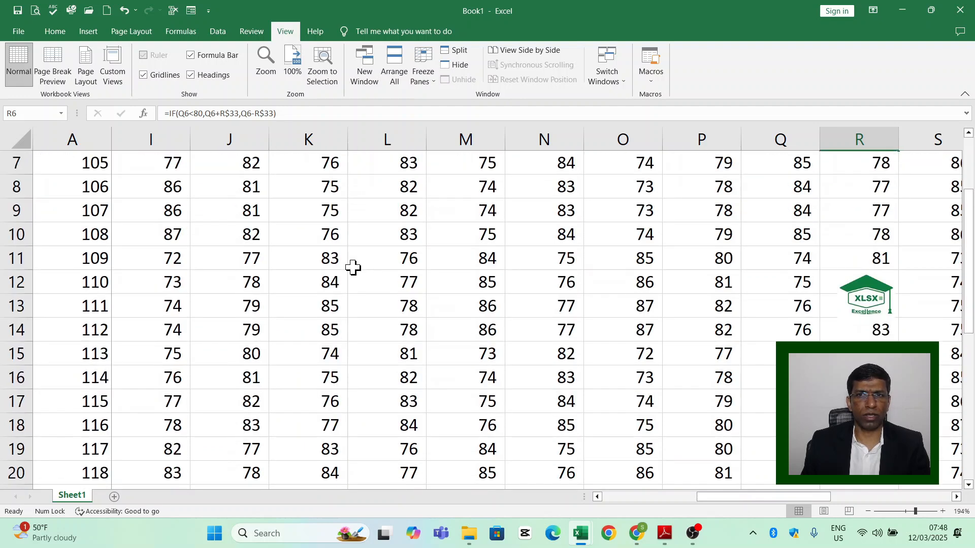
scroll(354, 268, up, 3)
scroll(126, 270, left, 3)
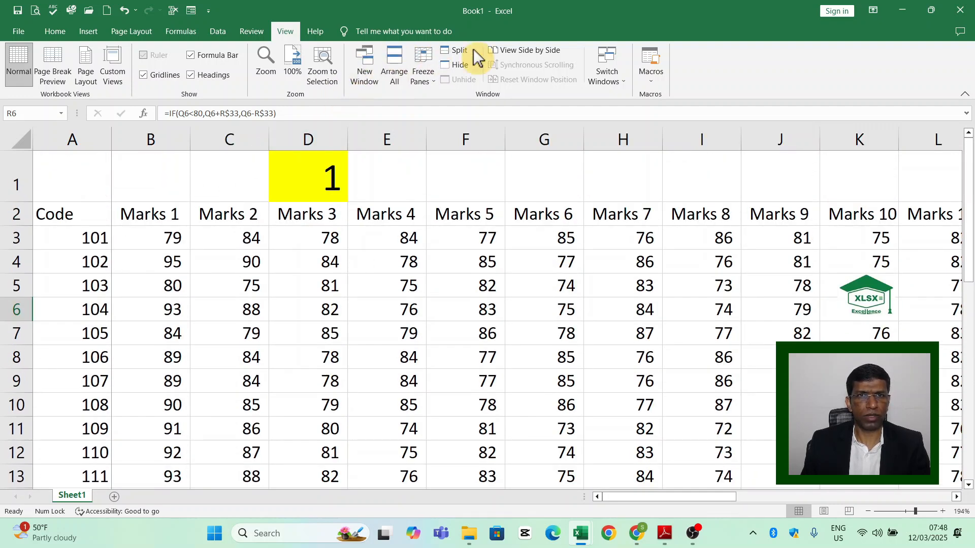
click(422, 76)
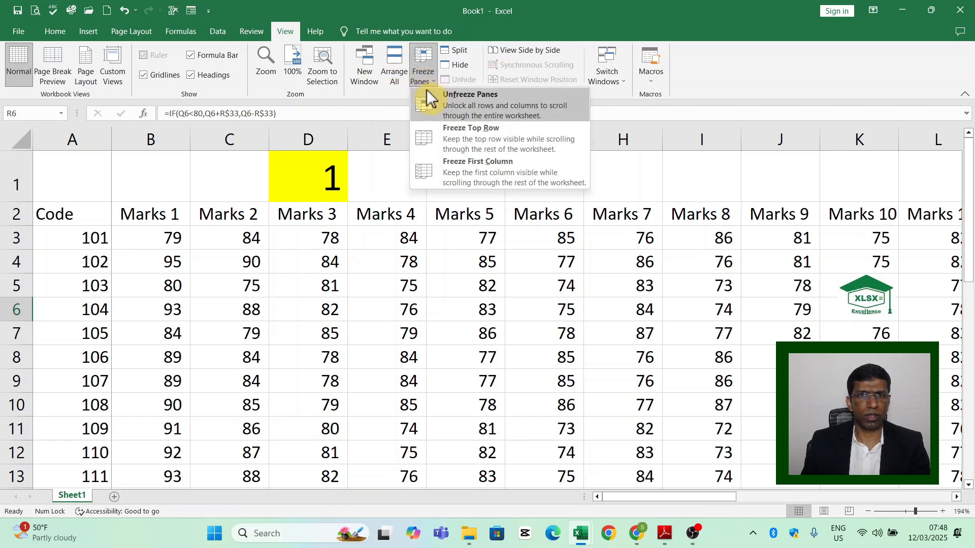
click(425, 98)
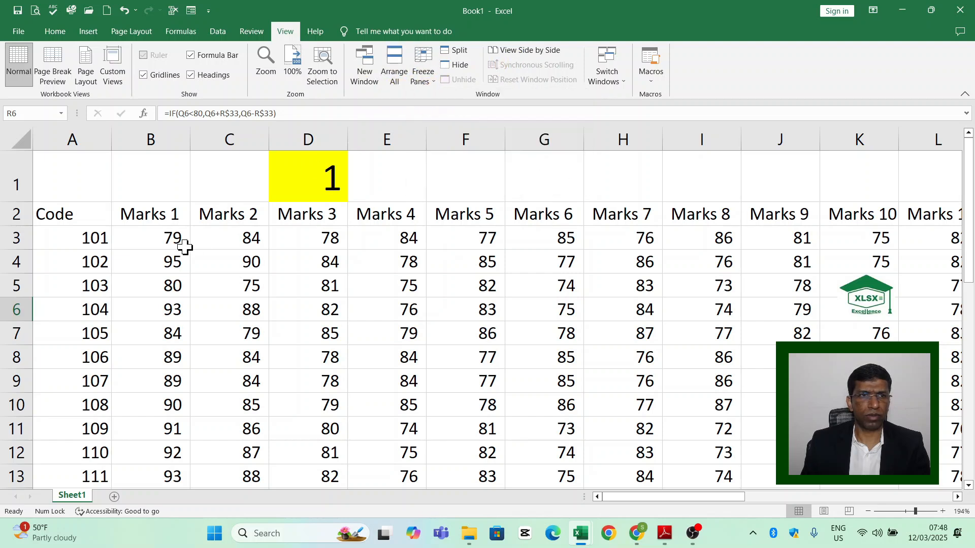
Select row 3 and freeze the panes there so that only rows 1 and 2 are locked
click(14, 215)
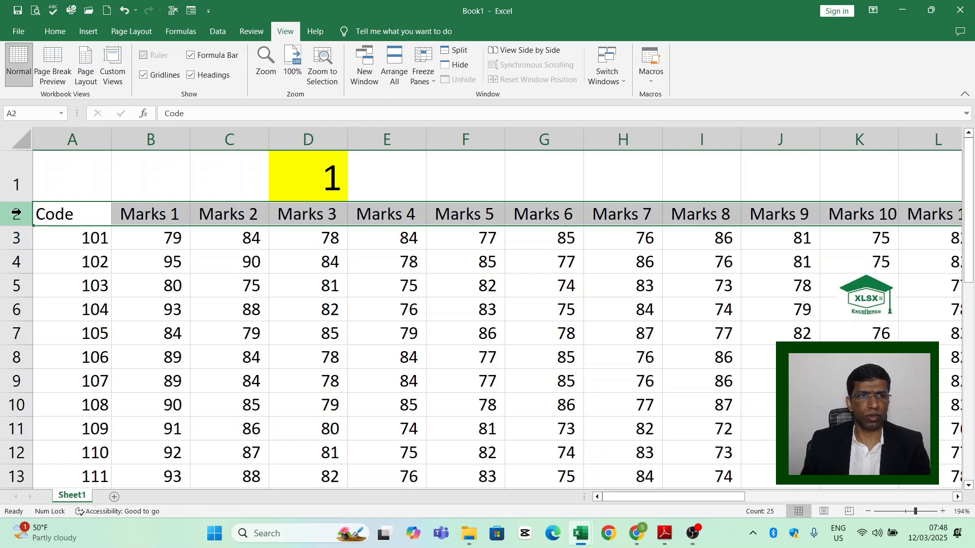
click(15, 238)
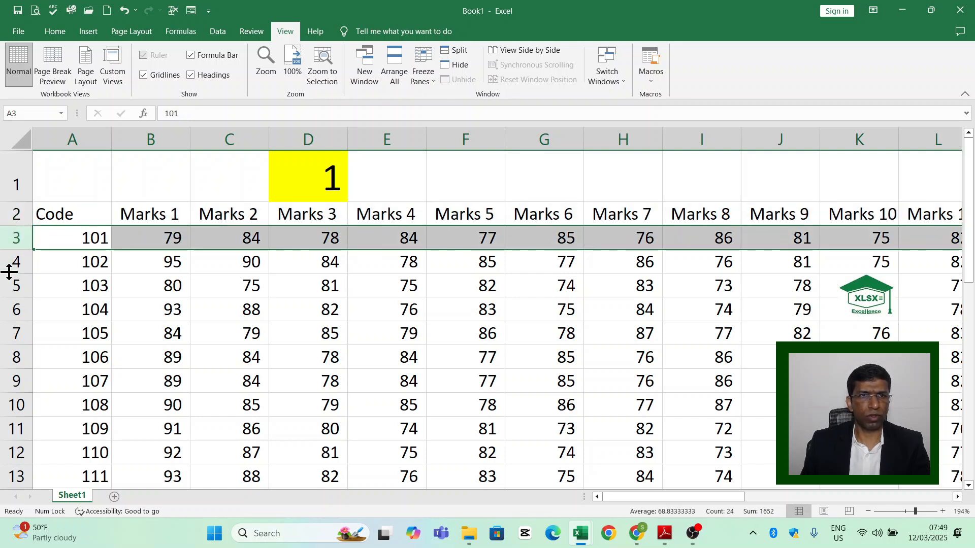
click(430, 74)
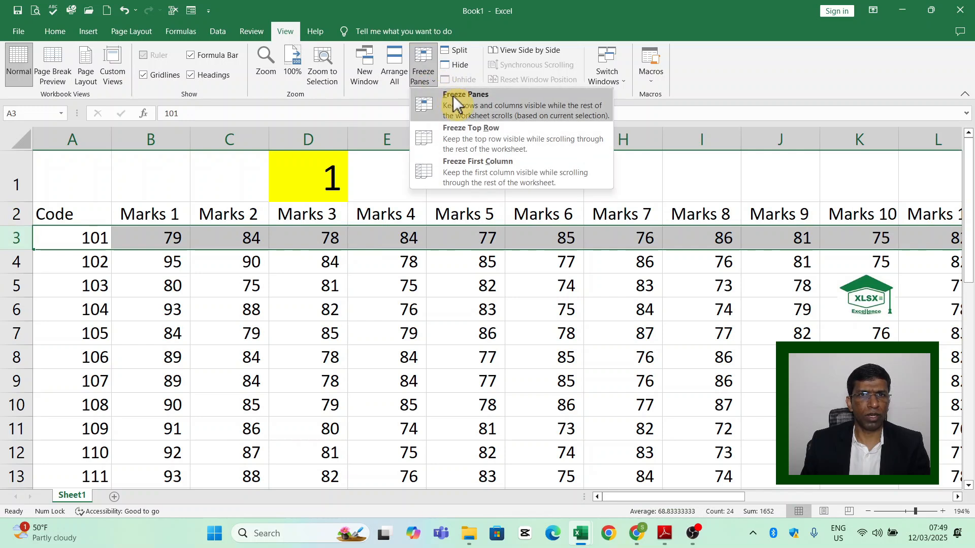
click(453, 104)
Check the frozen header rows by viewing the table down to the totals in row 28
click(284, 259)
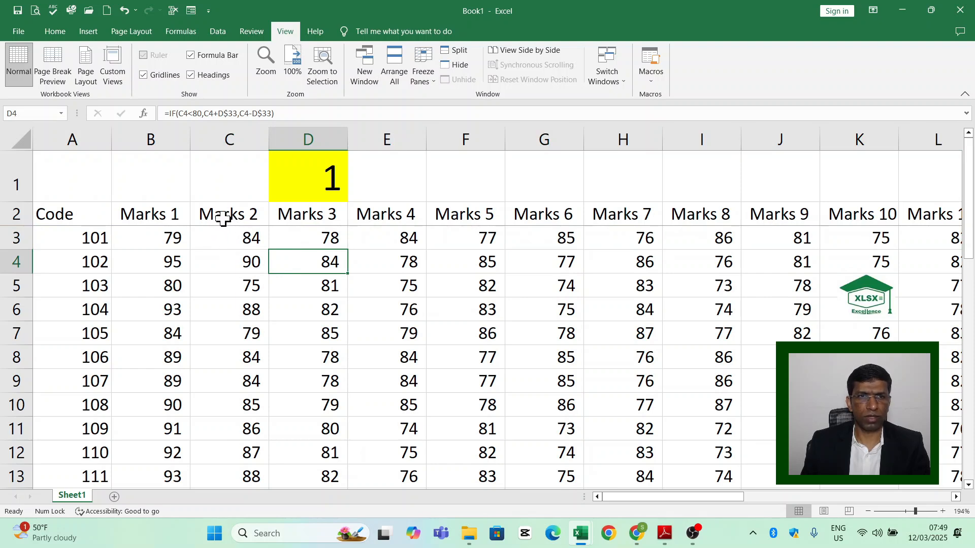
scroll(261, 261, down, 10)
scroll(263, 262, up, 5)
scroll(263, 261, up, 5)
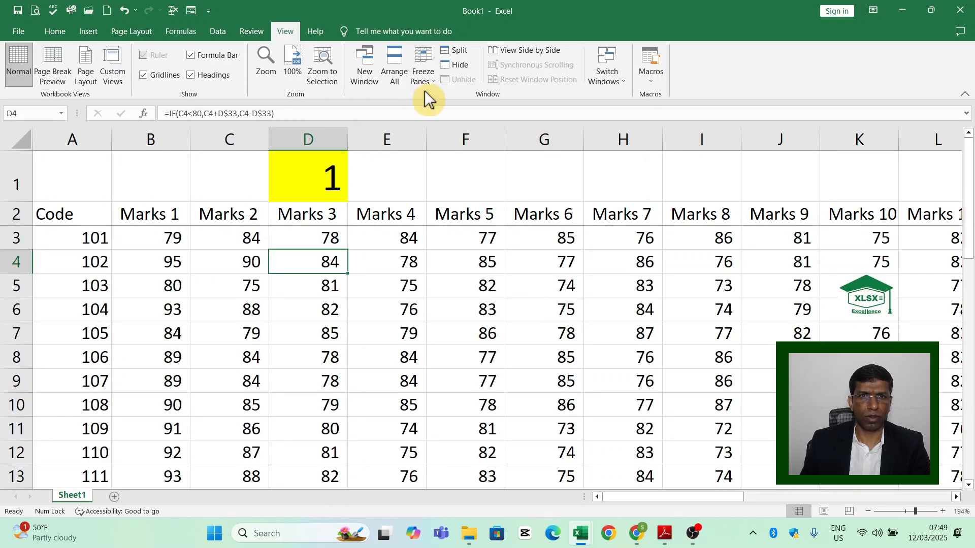
click(425, 82)
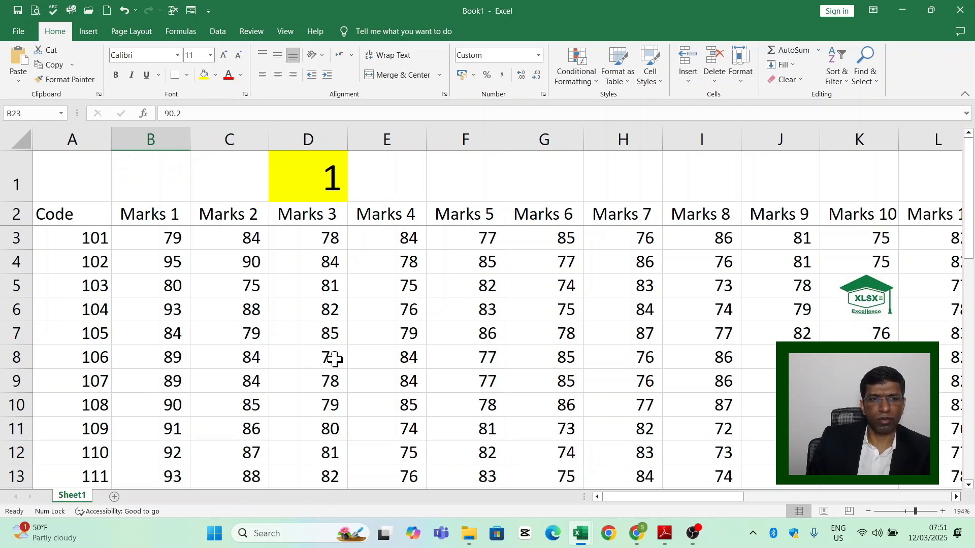
scroll(315, 353, down, 3)
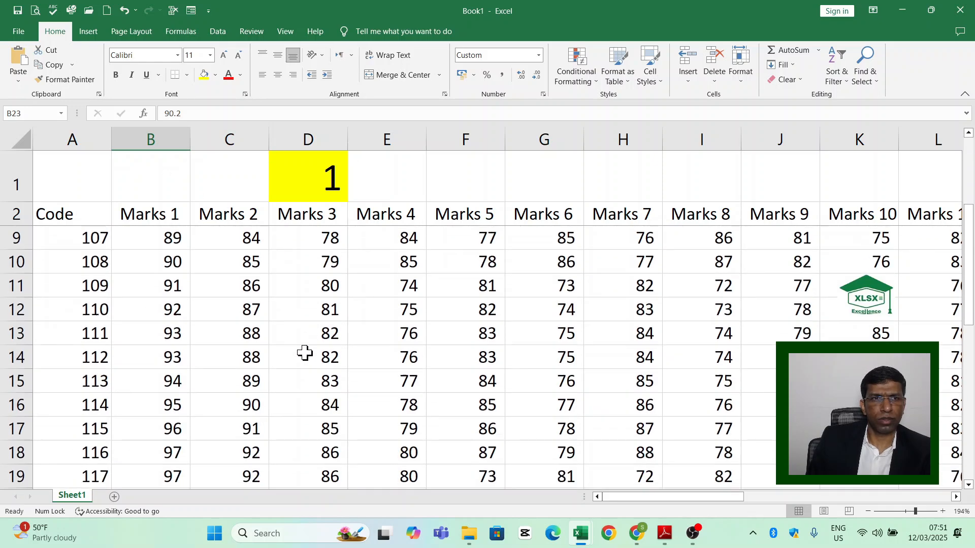
scroll(303, 352, up, 2)
scroll(304, 352, down, 5)
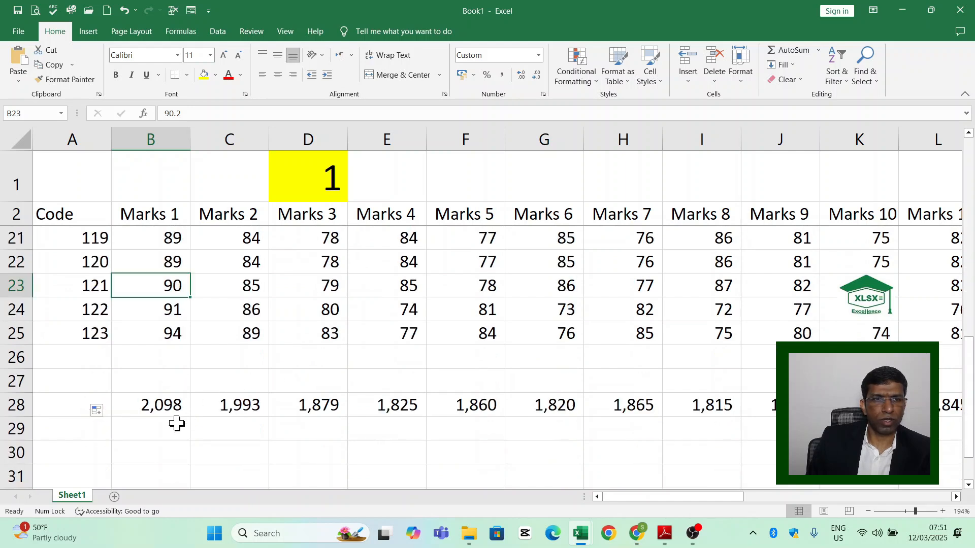
Show the Watch Window and add a watch on the Marks 1 total in cell B28 of Sheet1
click(167, 405)
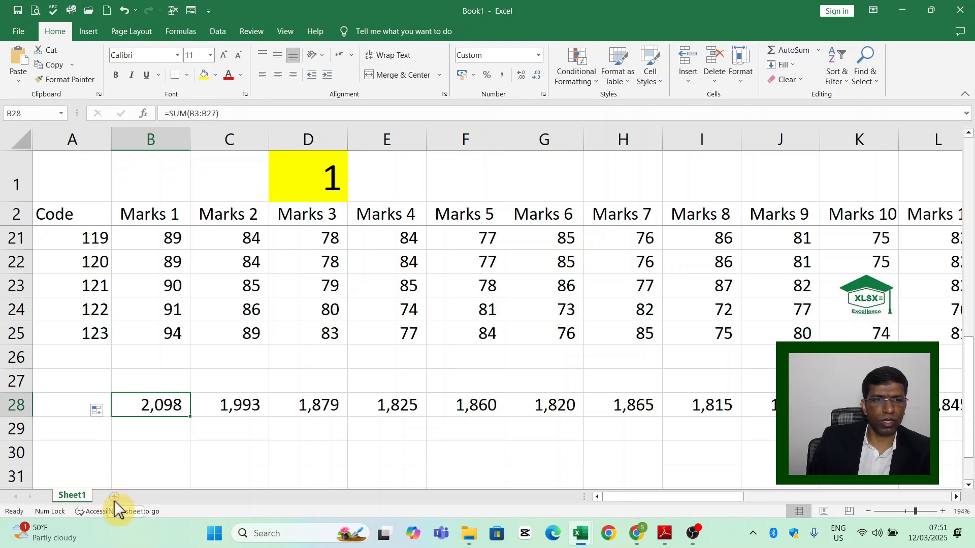
click(181, 32)
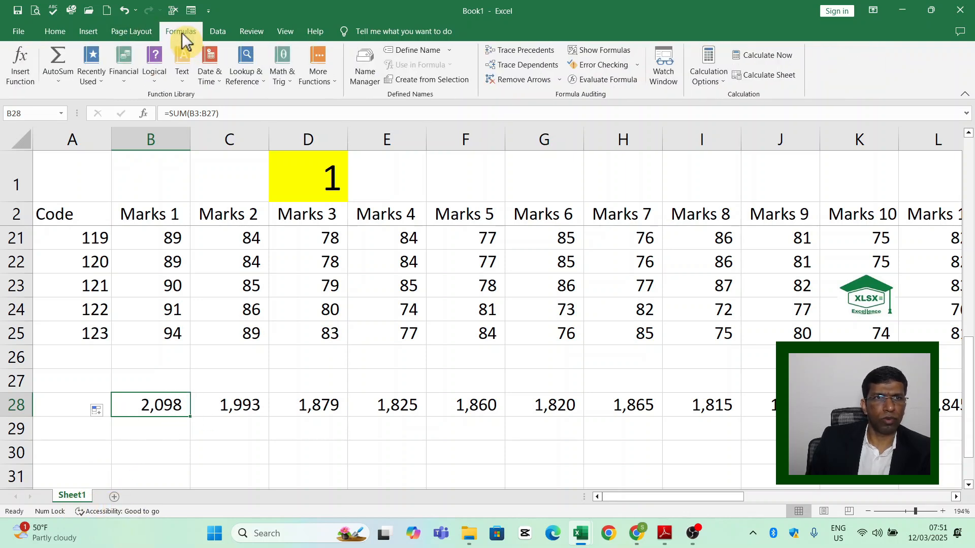
click(661, 80)
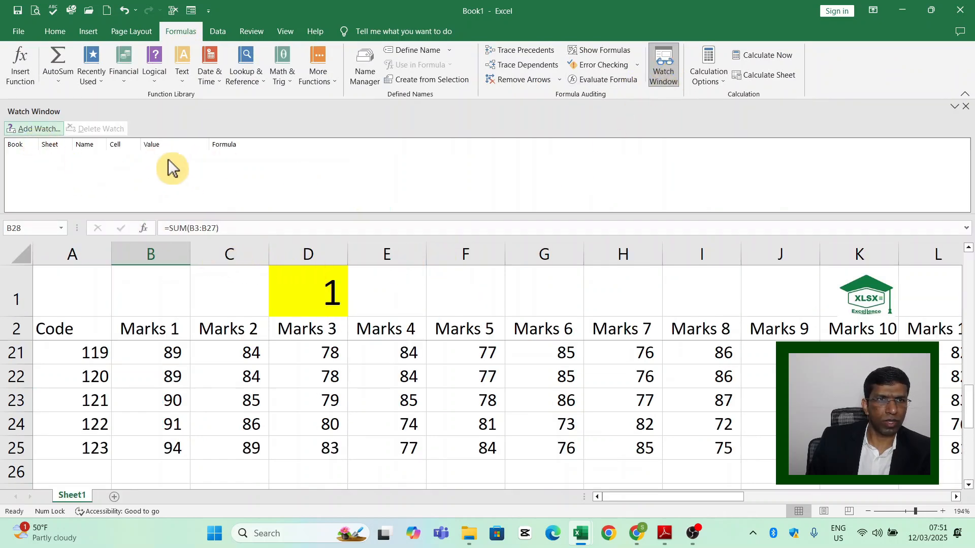
click(39, 129)
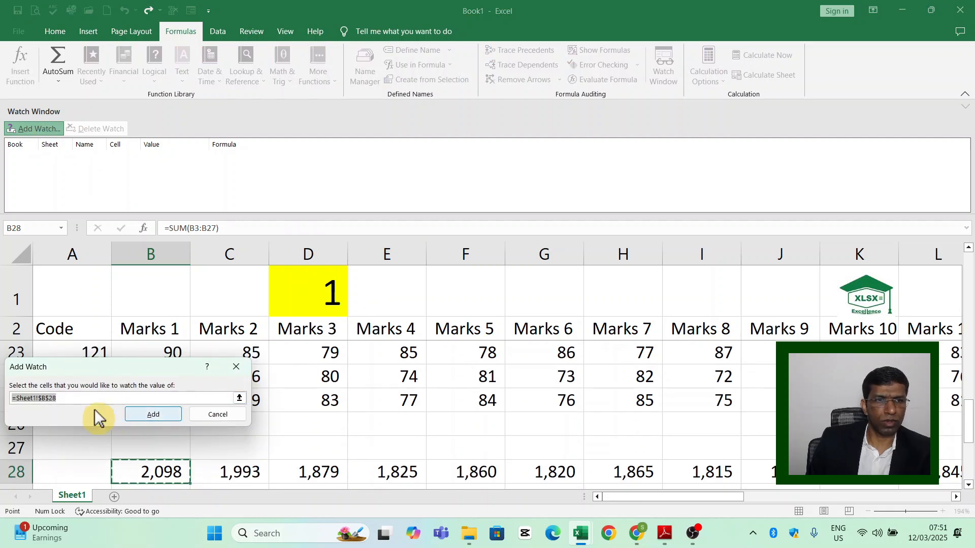
click(227, 464)
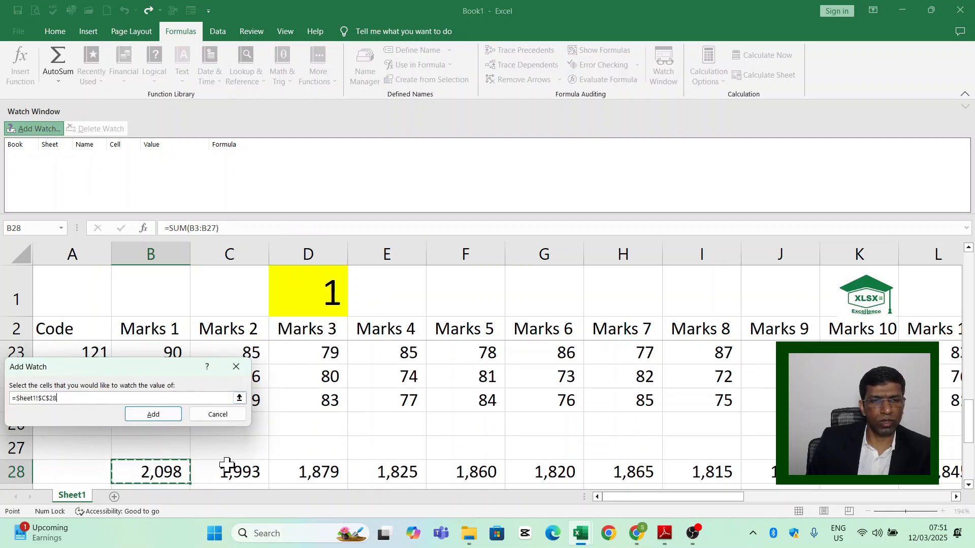
click(169, 465)
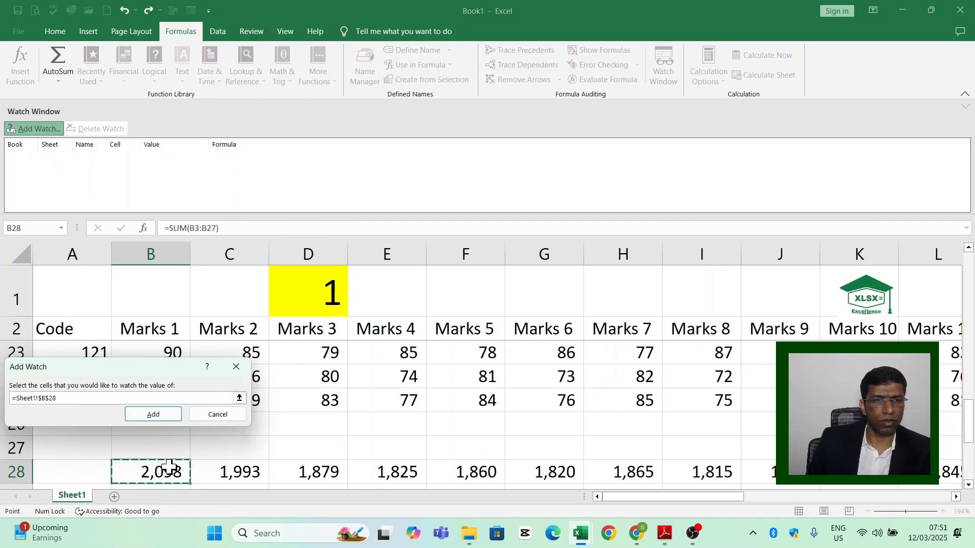
click(154, 415)
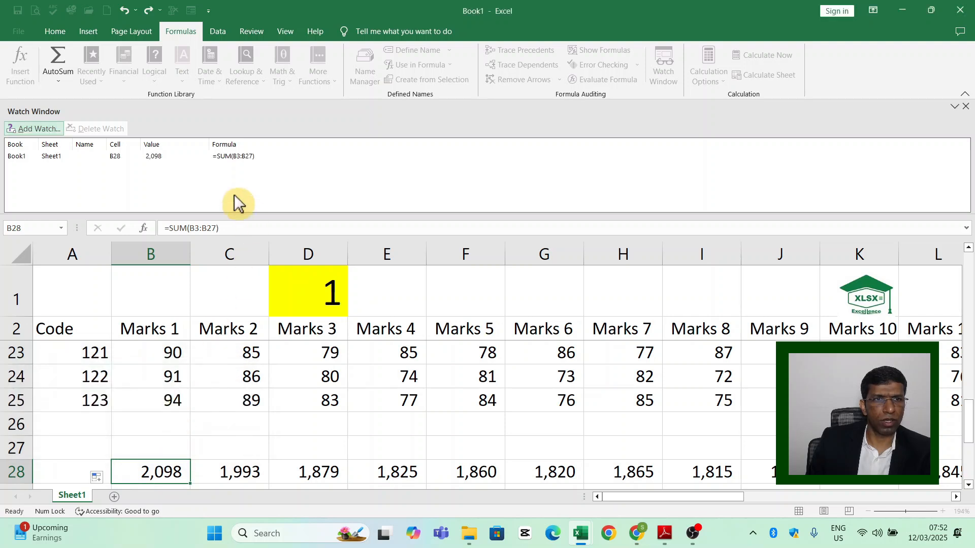
Reduce the Watch Window's height and insert a new worksheet before returning to Sheet1
drag(241, 213, 243, 183)
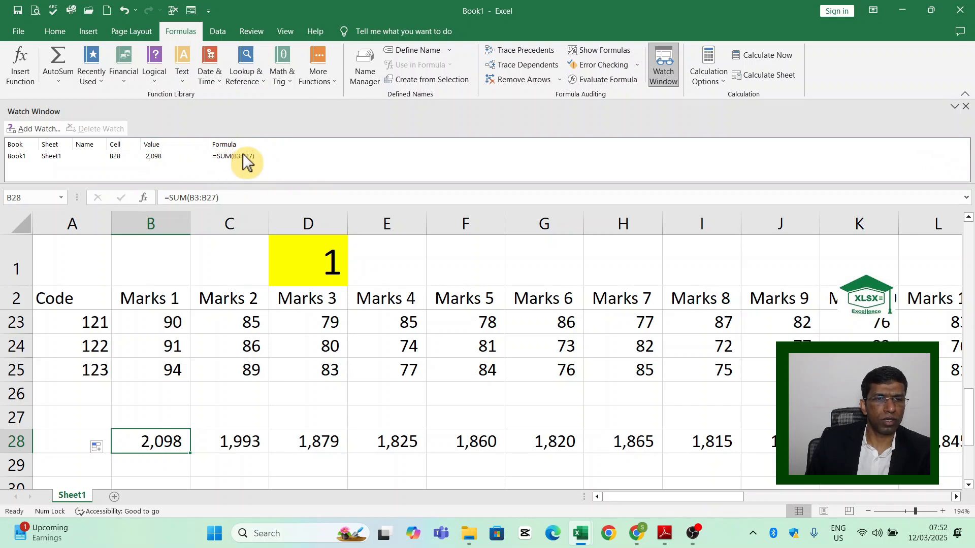
click(114, 496)
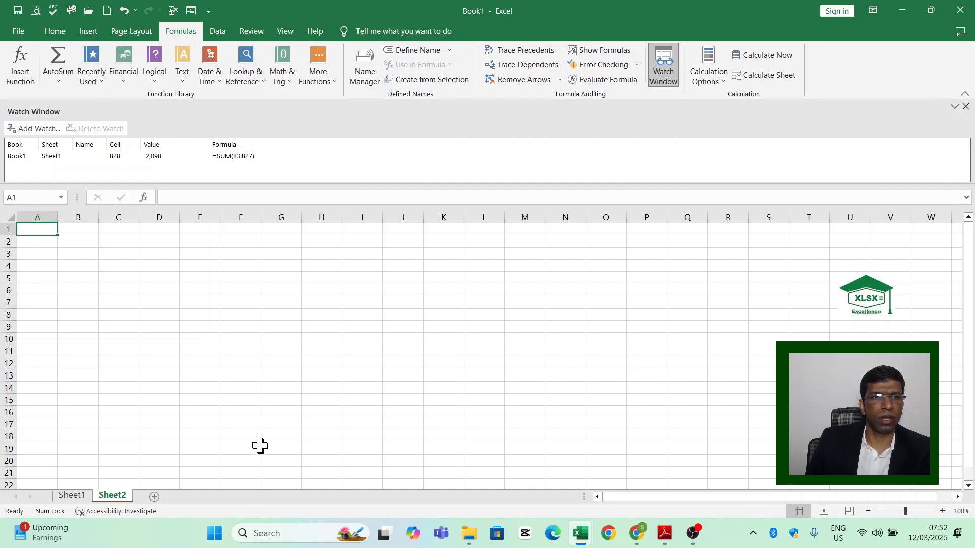
click(77, 496)
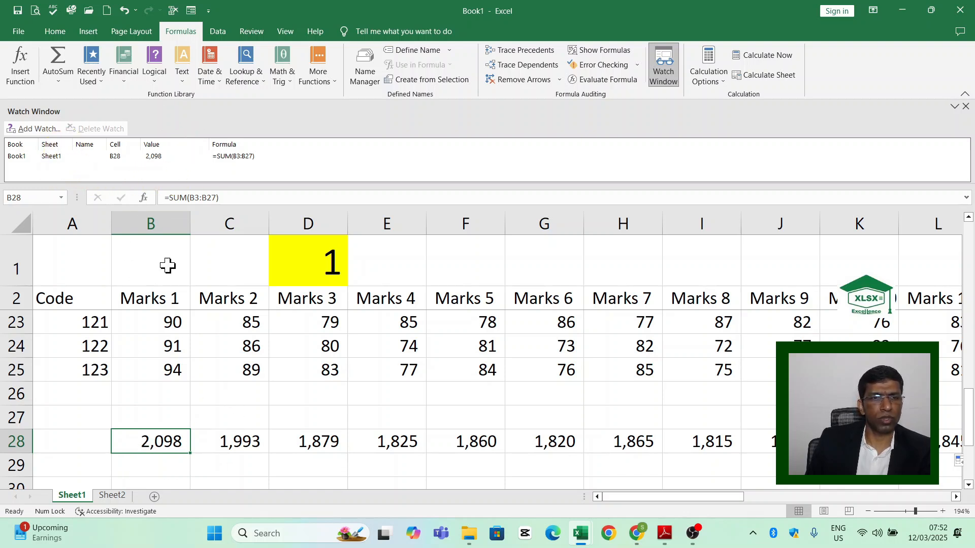
Add a watch on the Marks 2 total in cell C28 of Sheet1
click(36, 128)
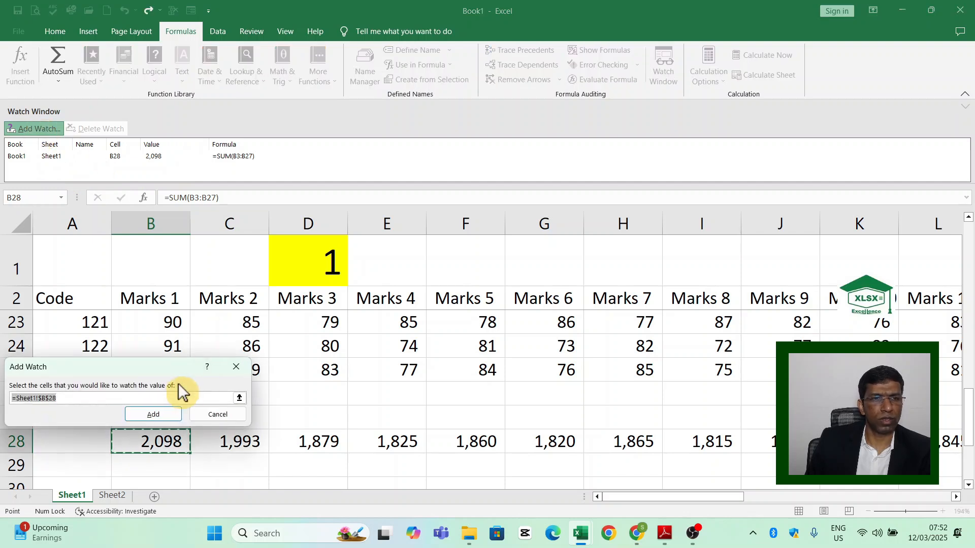
click(243, 440)
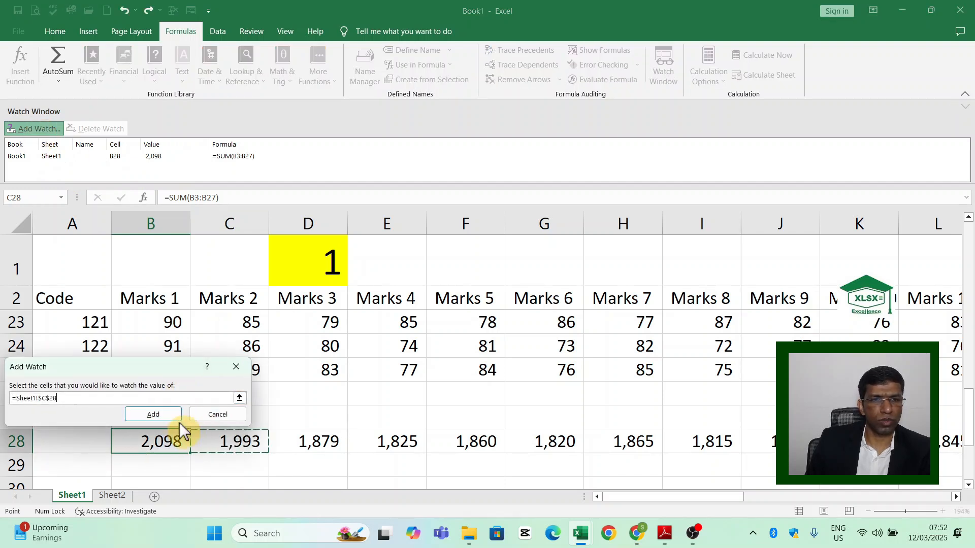
click(164, 415)
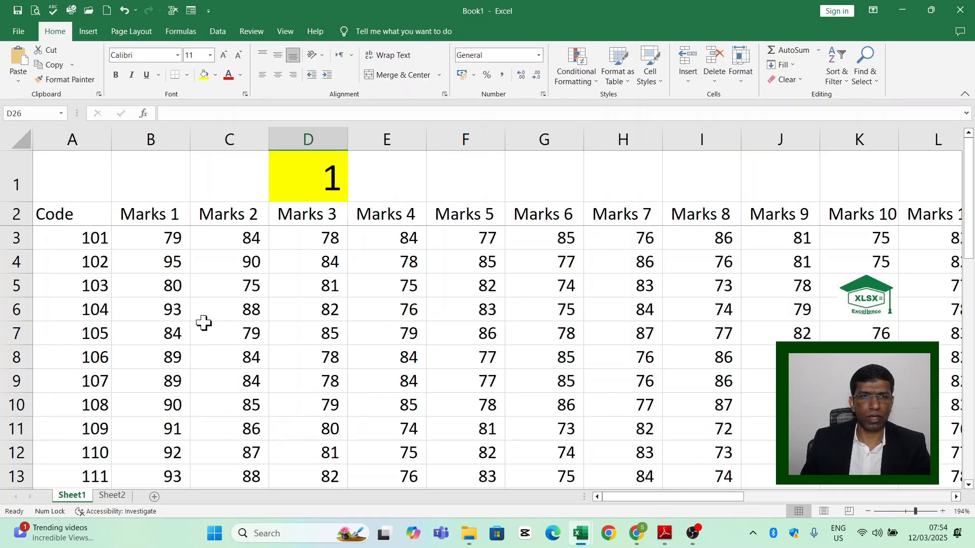
Insert a blank row above row 7, the row with code 105
click(14, 334)
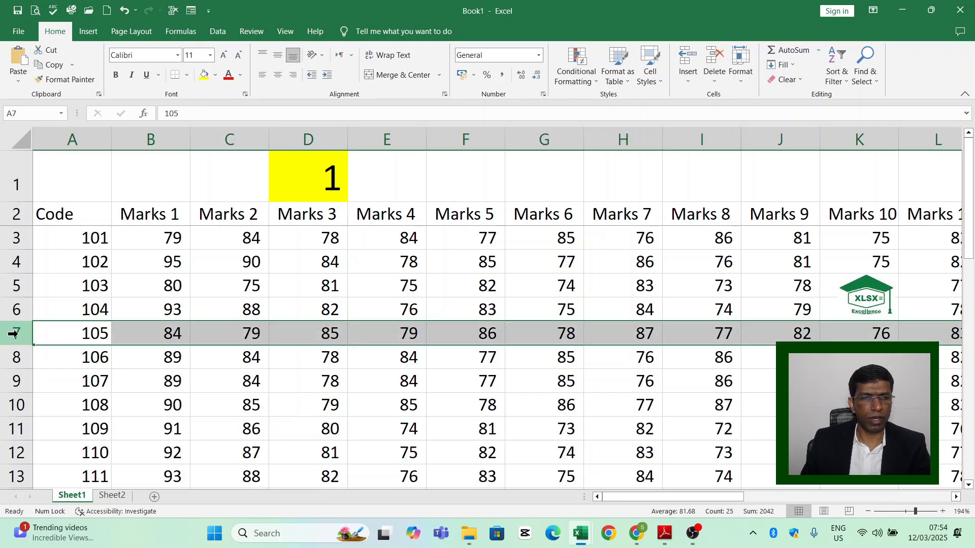
right_click(14, 334)
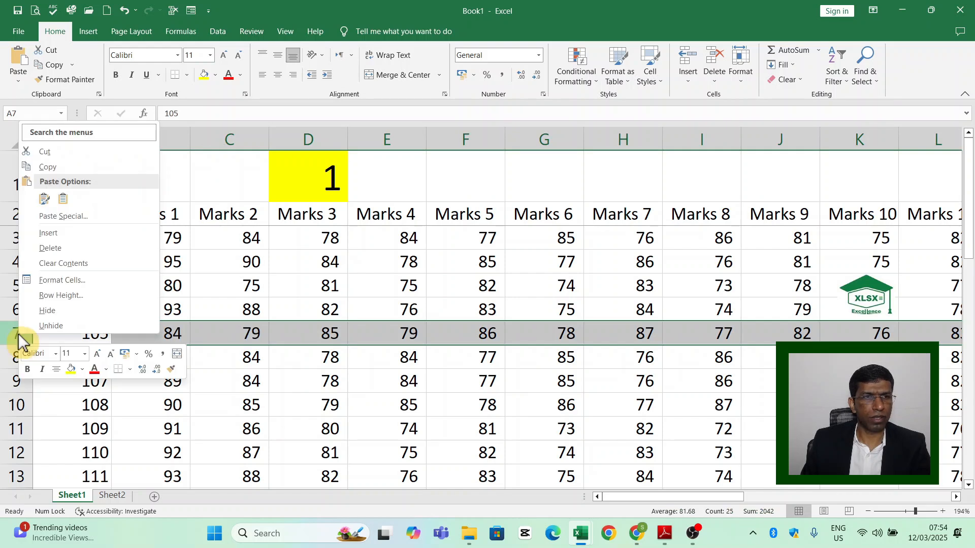
click(50, 235)
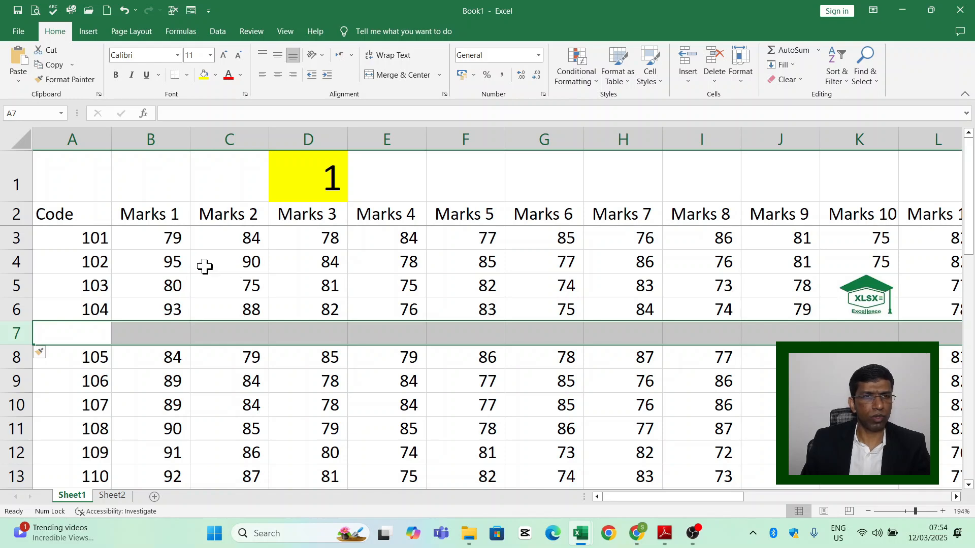
Insert a blank column at column C, between Marks 1 and Marks 2
click(230, 139)
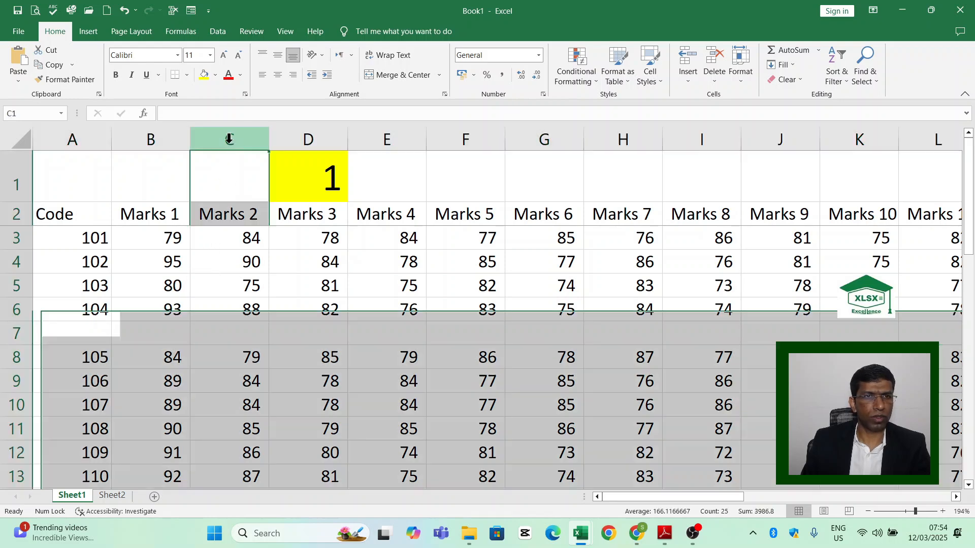
right_click(230, 141)
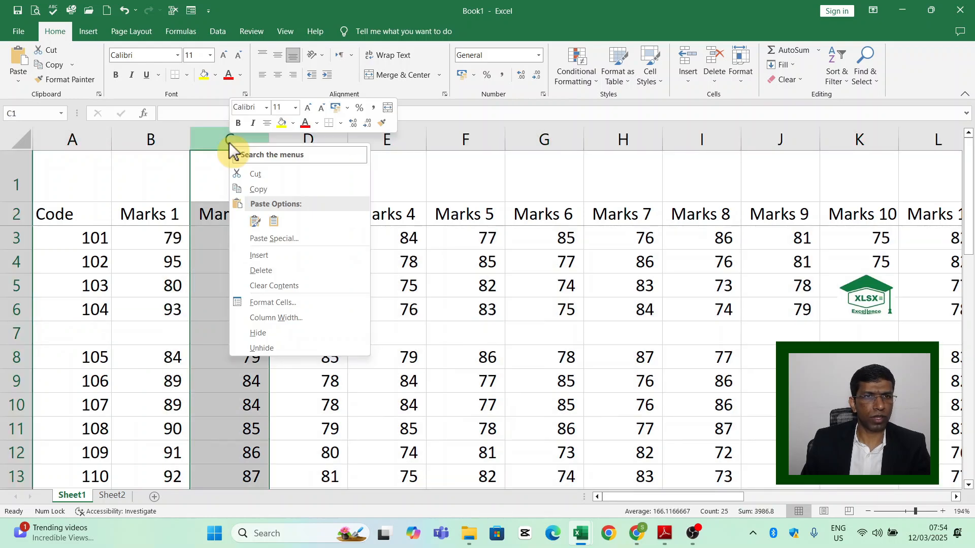
click(257, 254)
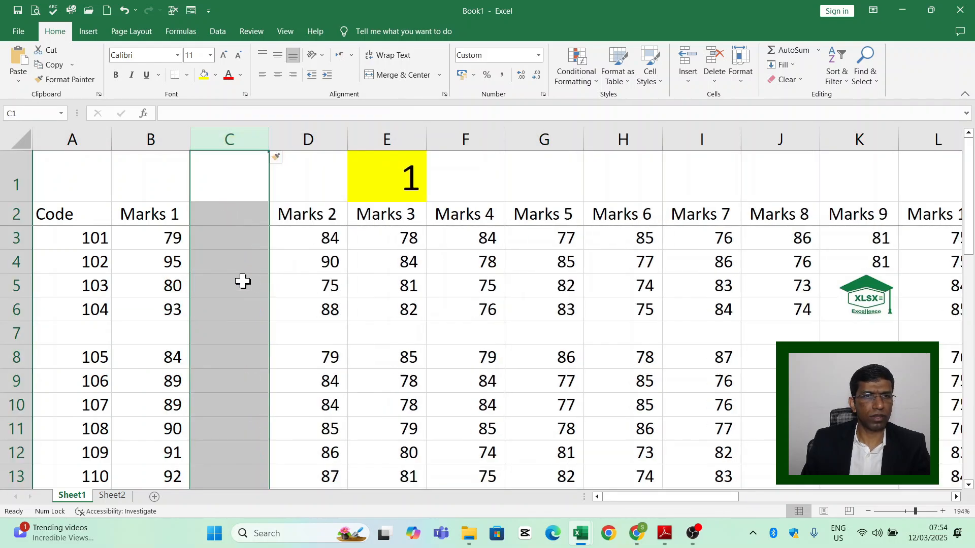
Insert another blank sheet column and another blank sheet row at cell C7
click(237, 336)
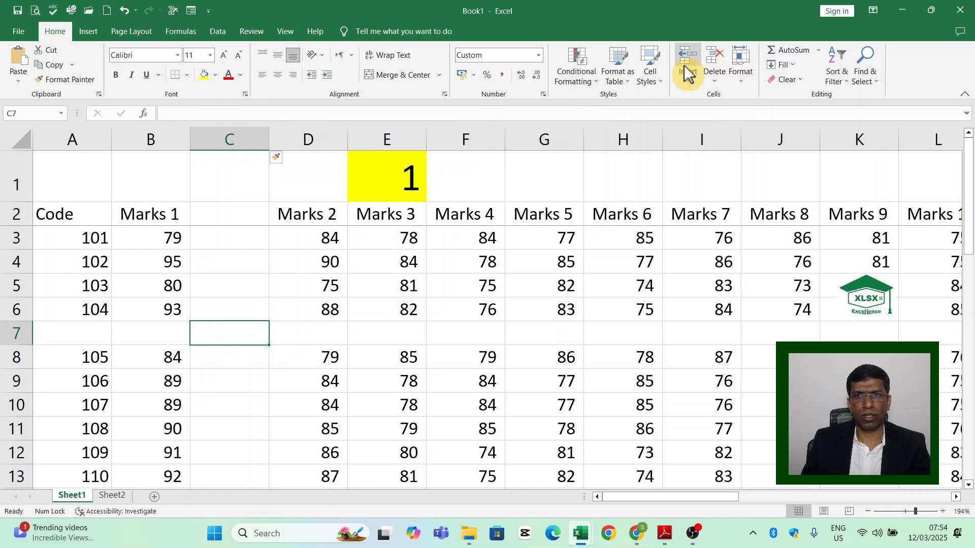
click(691, 80)
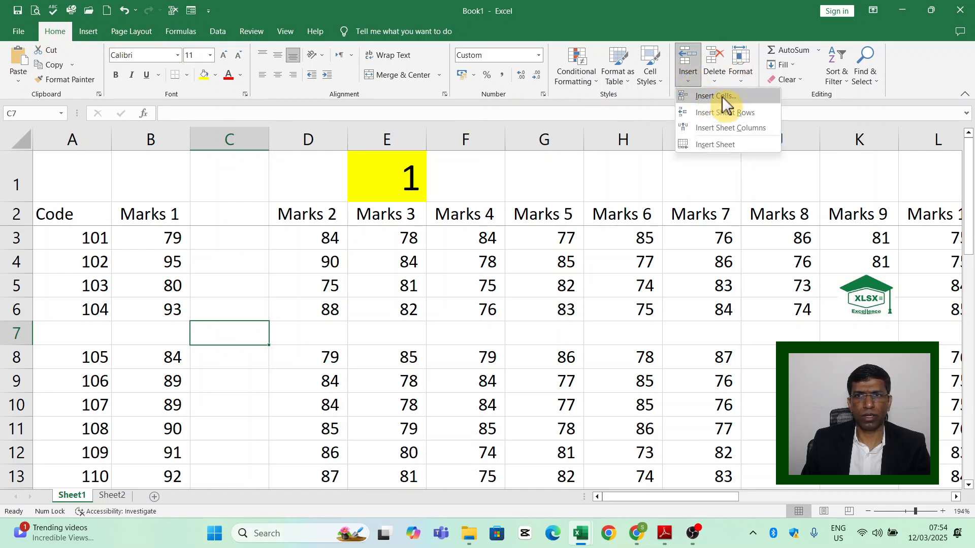
click(760, 127)
key(F4)
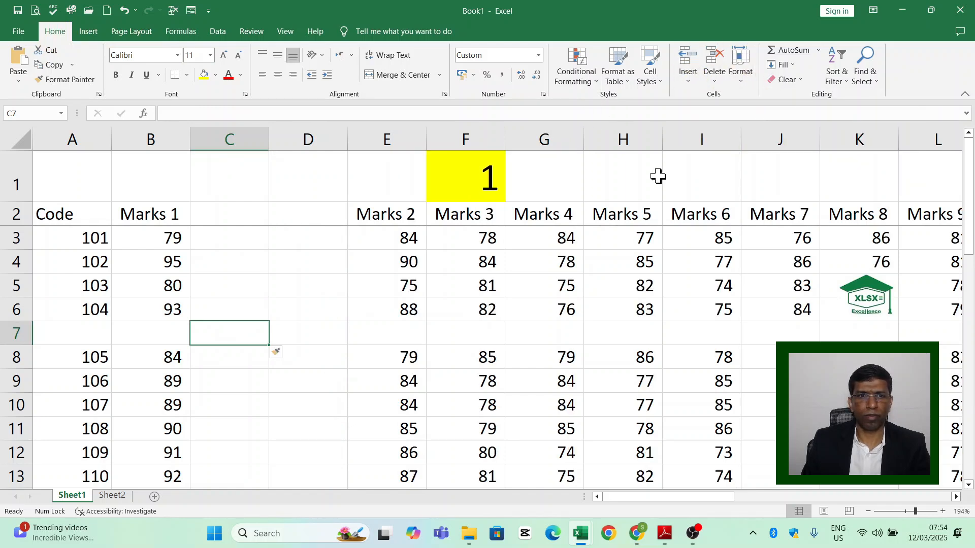
click(689, 80)
click(739, 110)
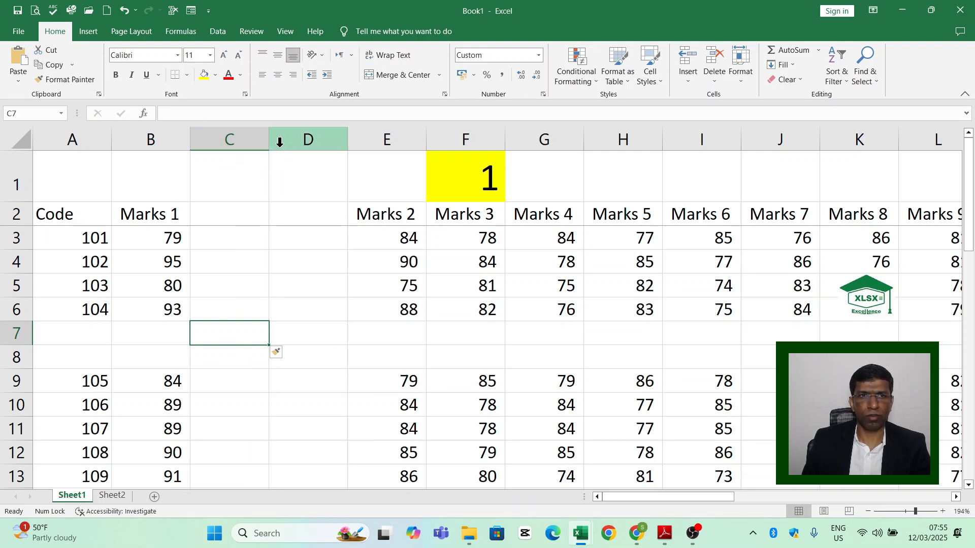
Delete the two blank columns between Marks 1 and Marks 2
click(231, 140)
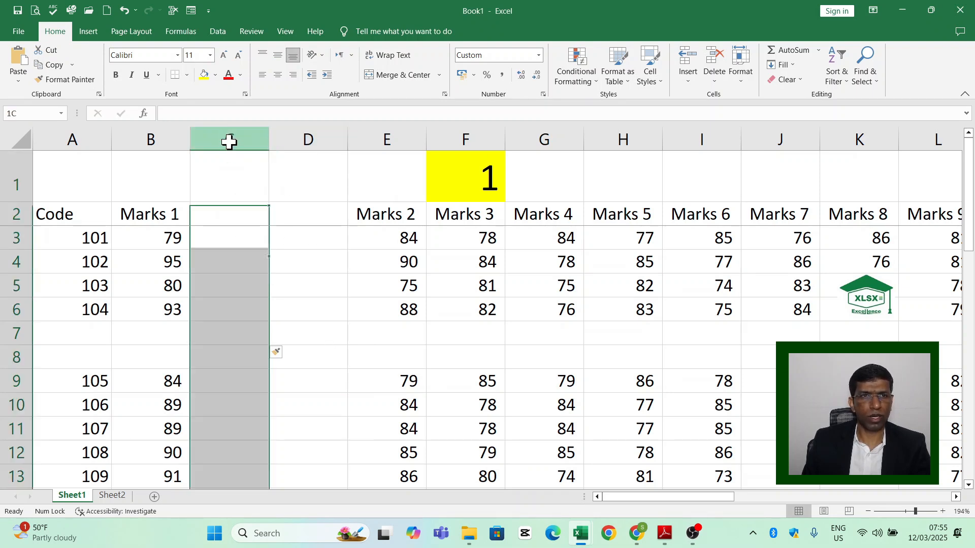
right_click(229, 141)
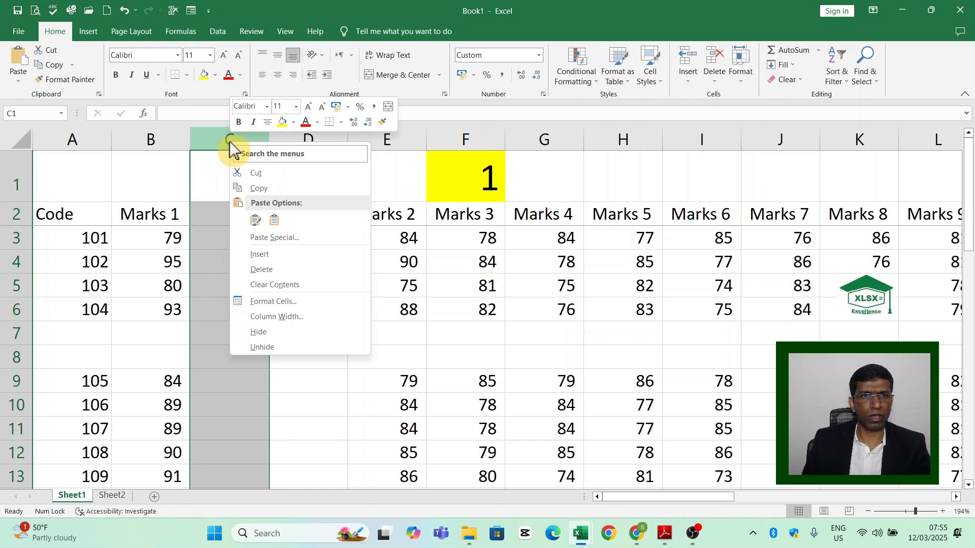
click(261, 269)
click(241, 267)
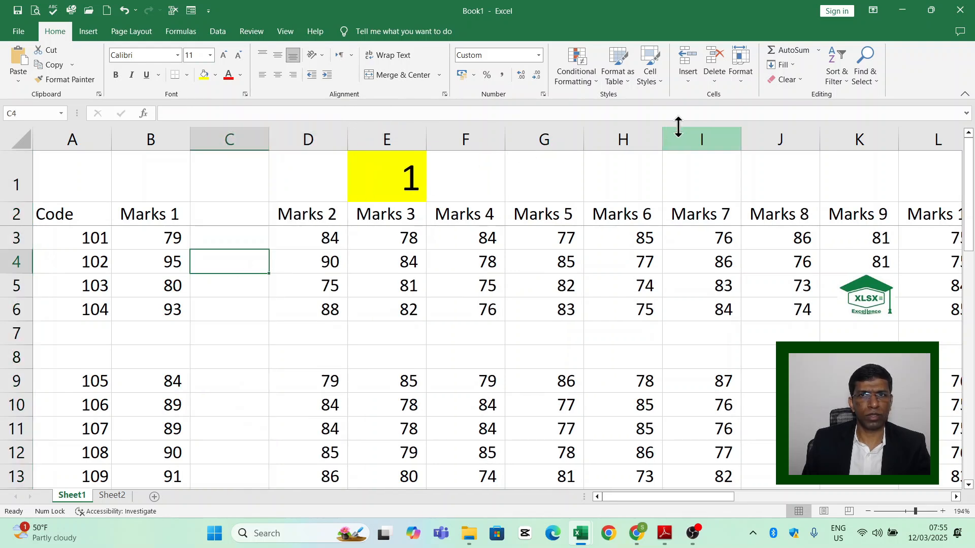
click(714, 84)
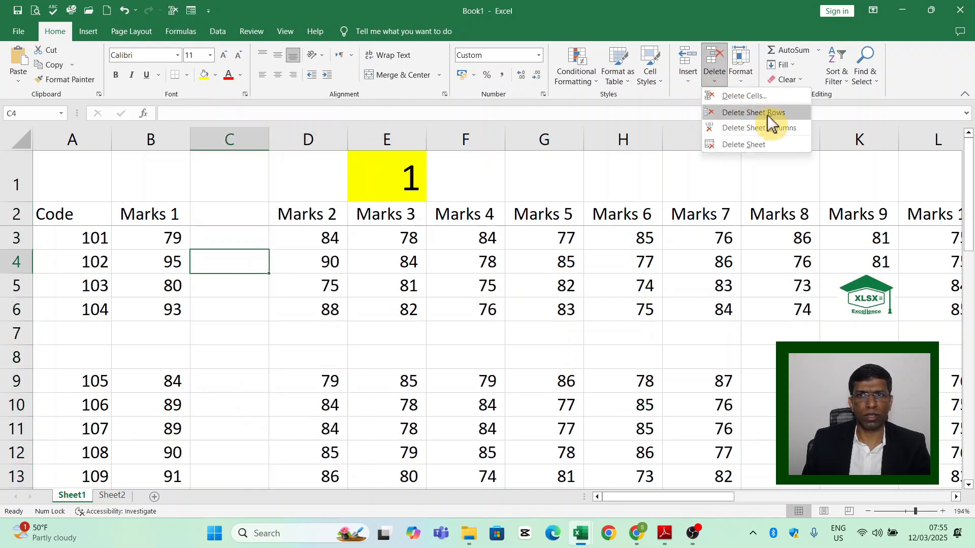
click(769, 126)
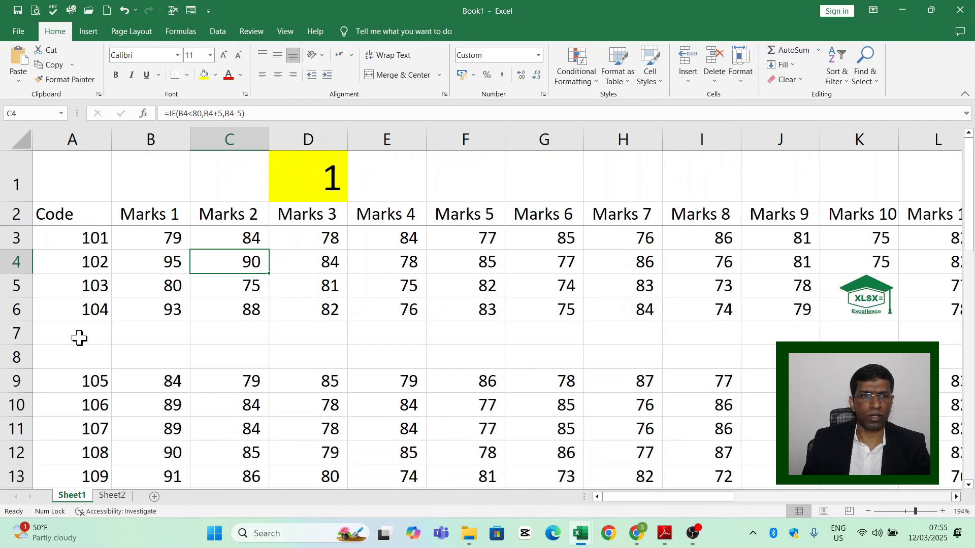
Delete the two blank rows above the row with code 105
click(13, 335)
right_click(14, 335)
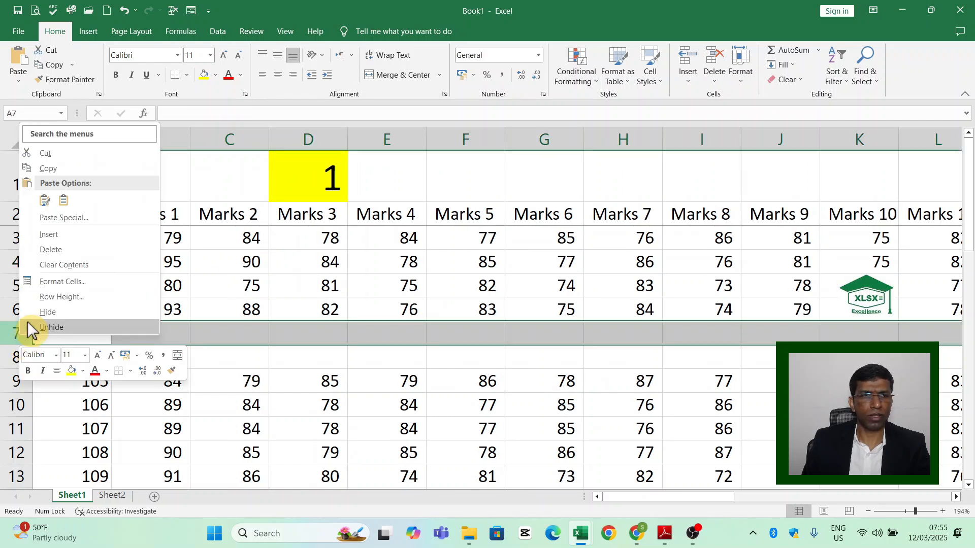
click(56, 251)
click(67, 336)
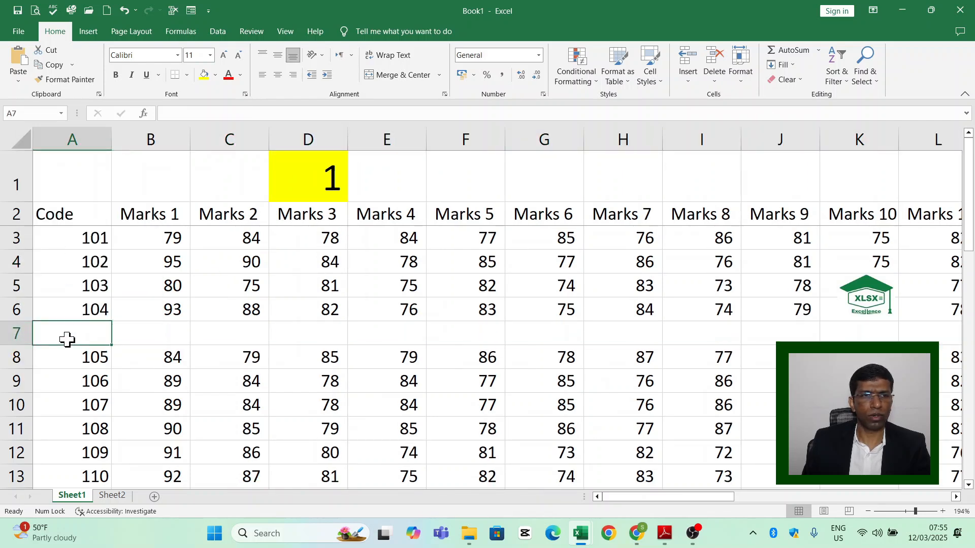
click(717, 81)
click(770, 113)
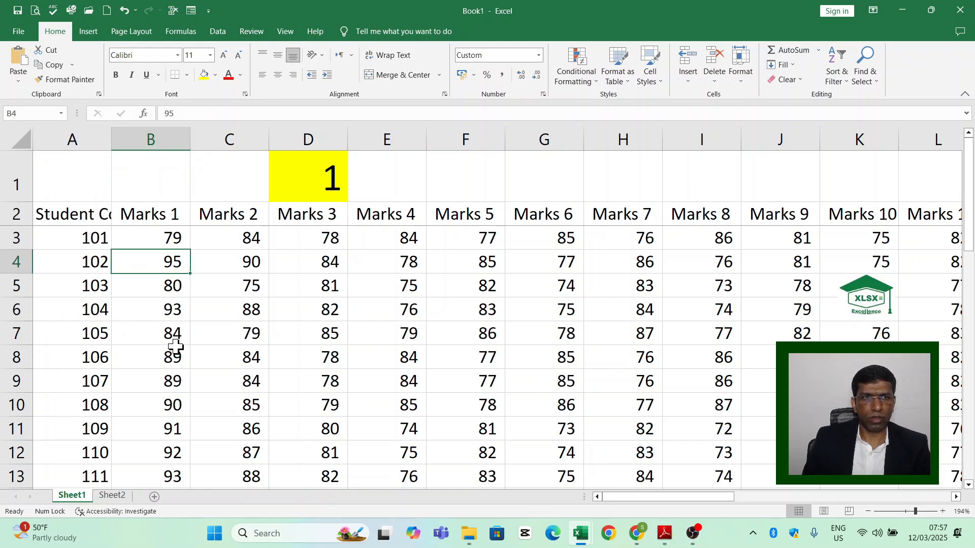
Widen column A by hand until the Student Code heading fits, and undo the resize
click(84, 217)
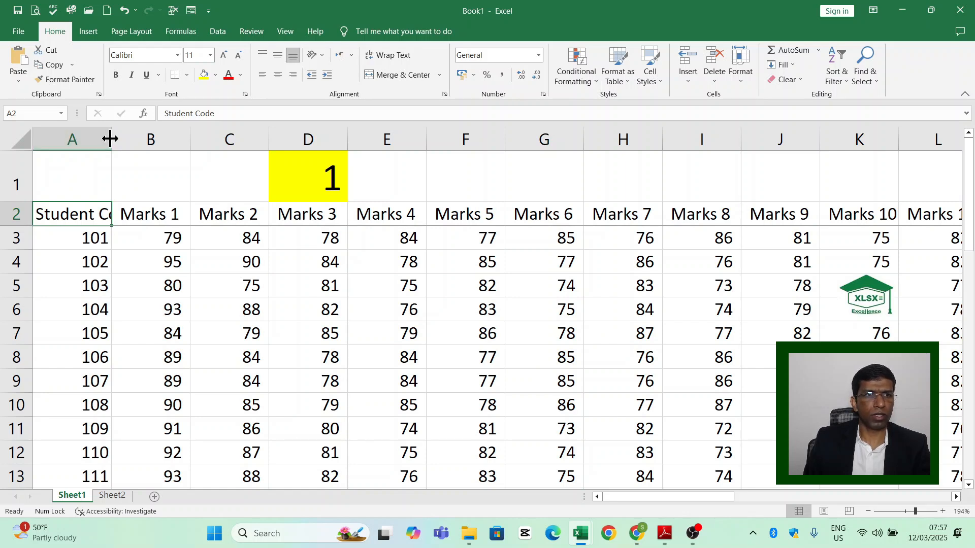
drag(109, 138, 141, 139)
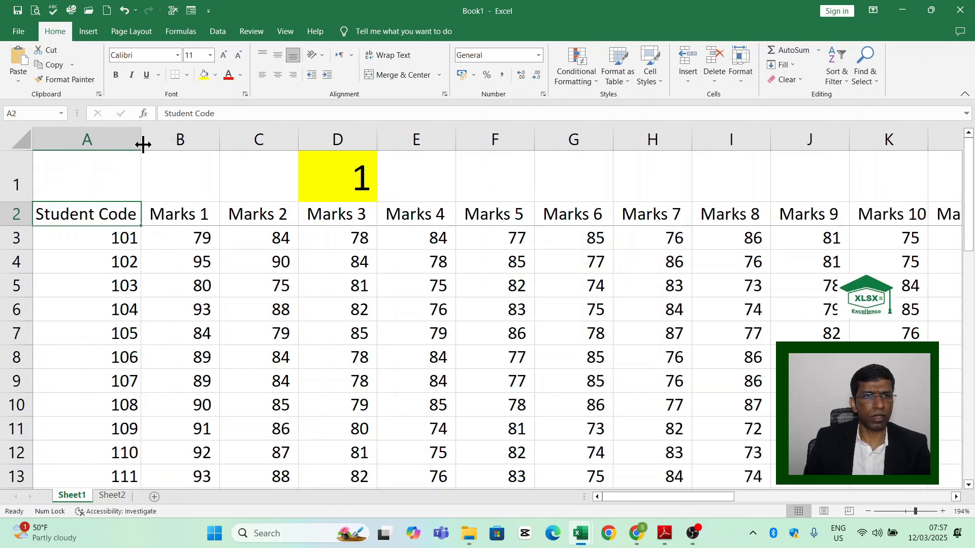
key(ctrl+z)
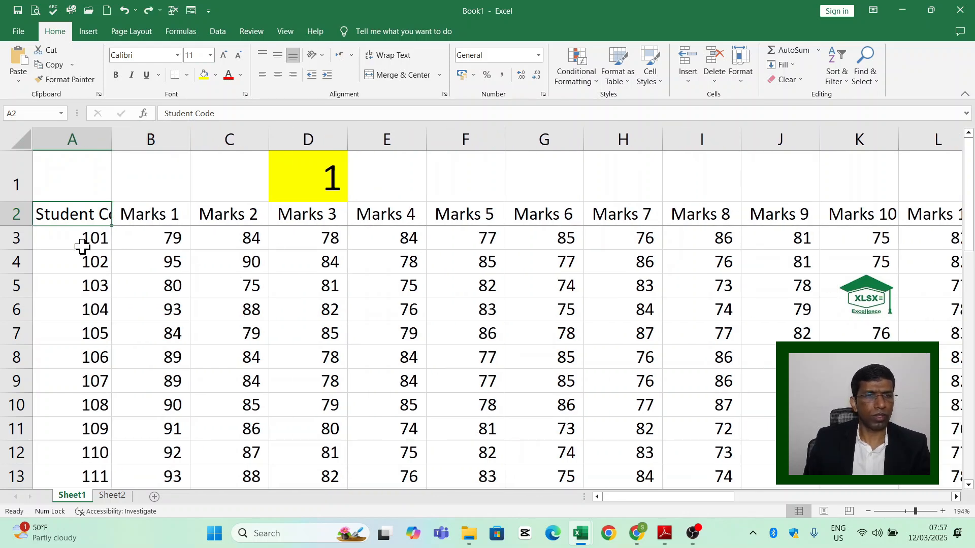
Autofit column A's width from its header boundary, and undo the change
click(93, 192)
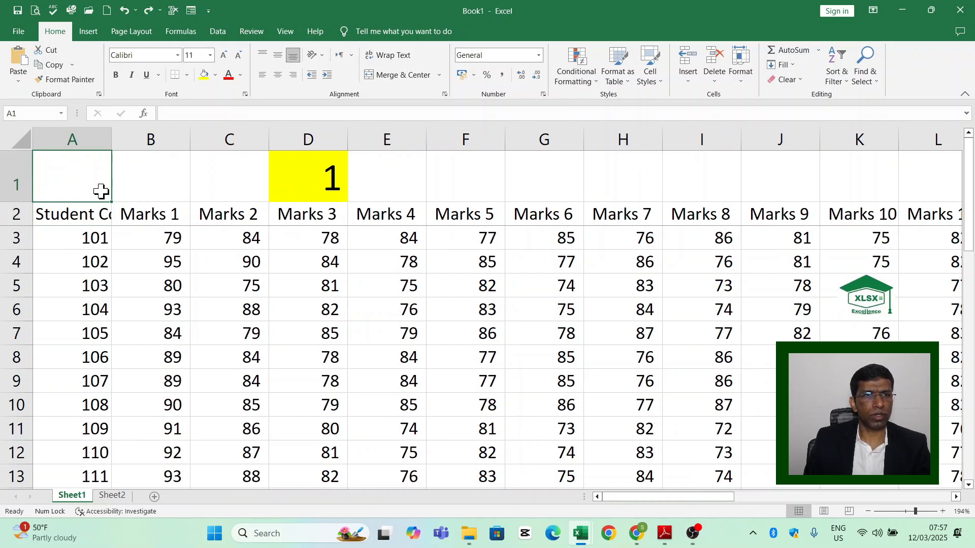
double_click(110, 138)
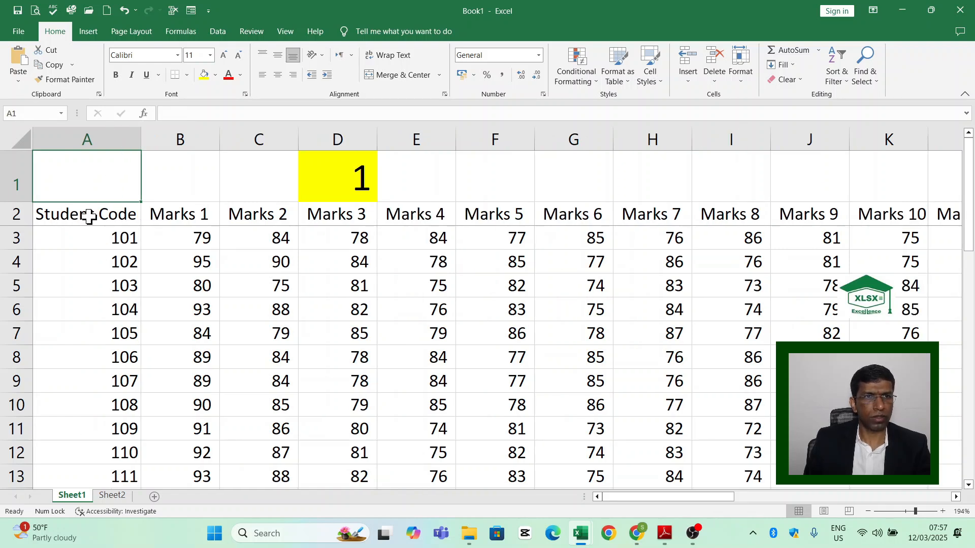
key(ctrl+z)
Set the width of column A, which holds the Student Code heading, to exactly 15
click(99, 209)
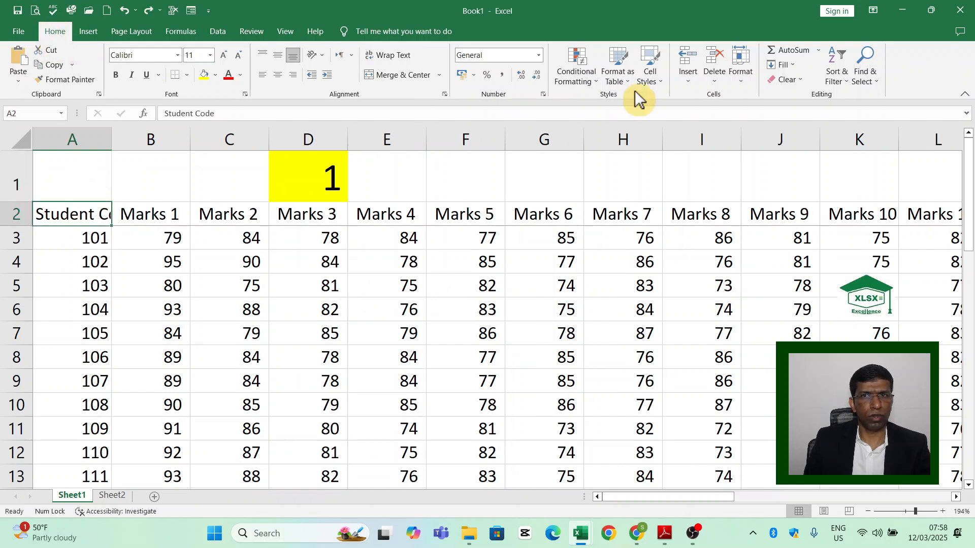
click(741, 66)
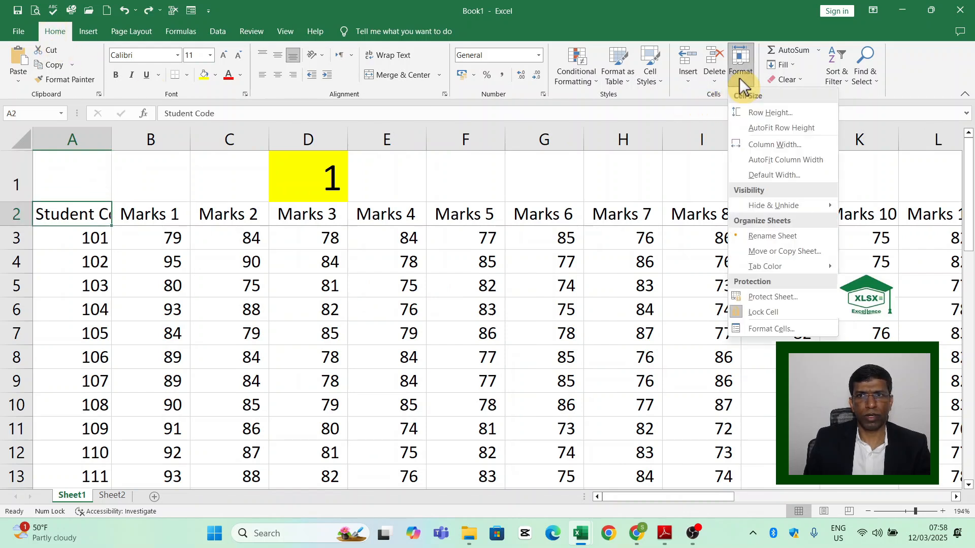
click(771, 144)
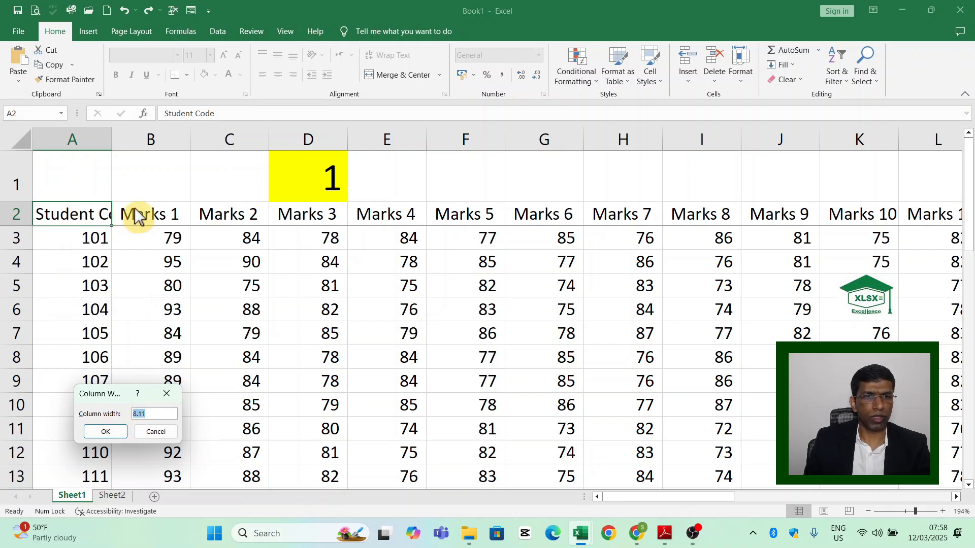
text(15)
key(Return)
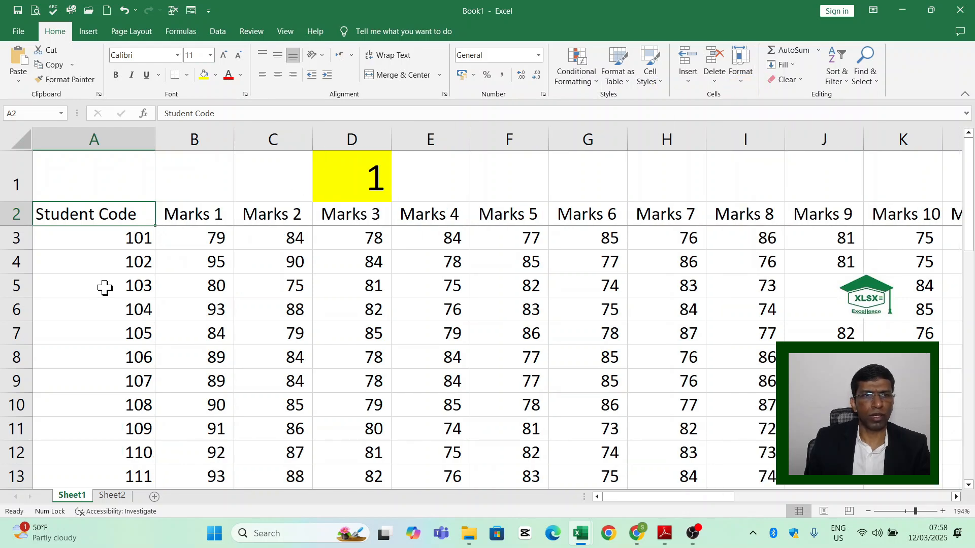
Narrow column A to about 7.22 and apply AutoFit Column Width to the Student Code heading in A2
drag(155, 139, 104, 161)
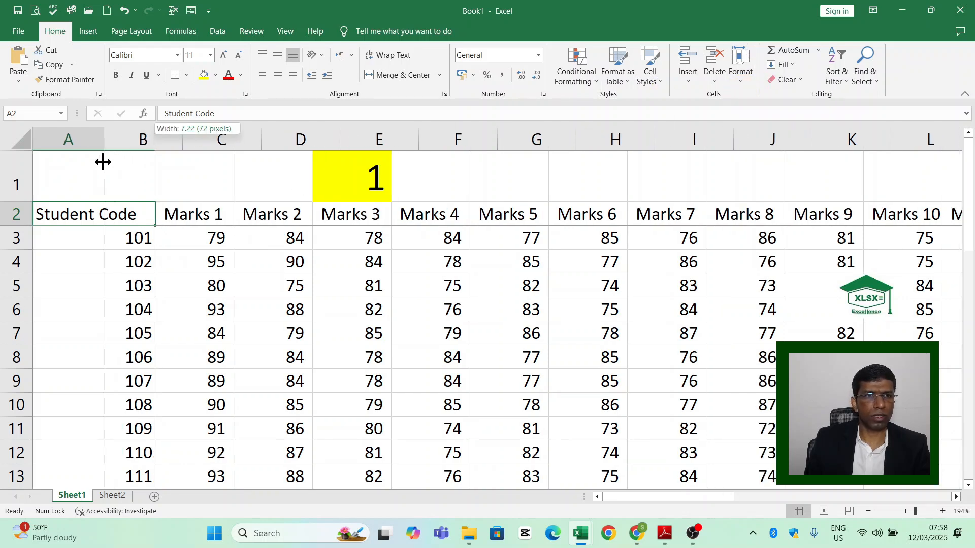
click(739, 83)
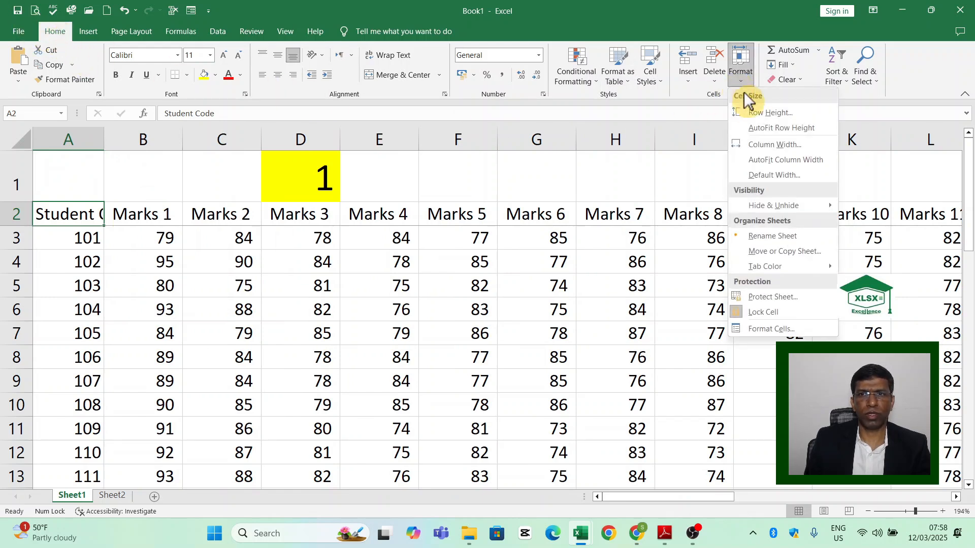
click(798, 160)
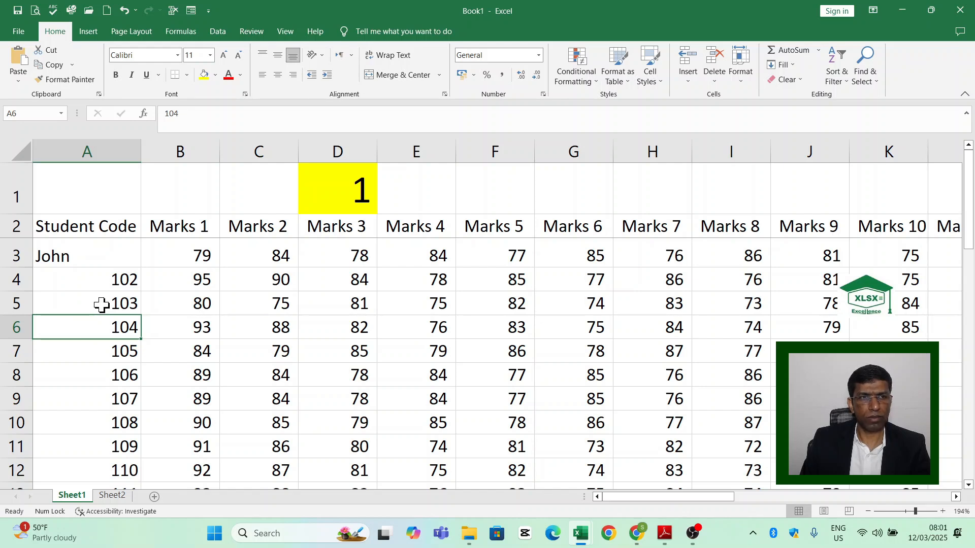
Try enlarging row 3 by hand to fit both lines of cell A3, undoing each resize
click(75, 261)
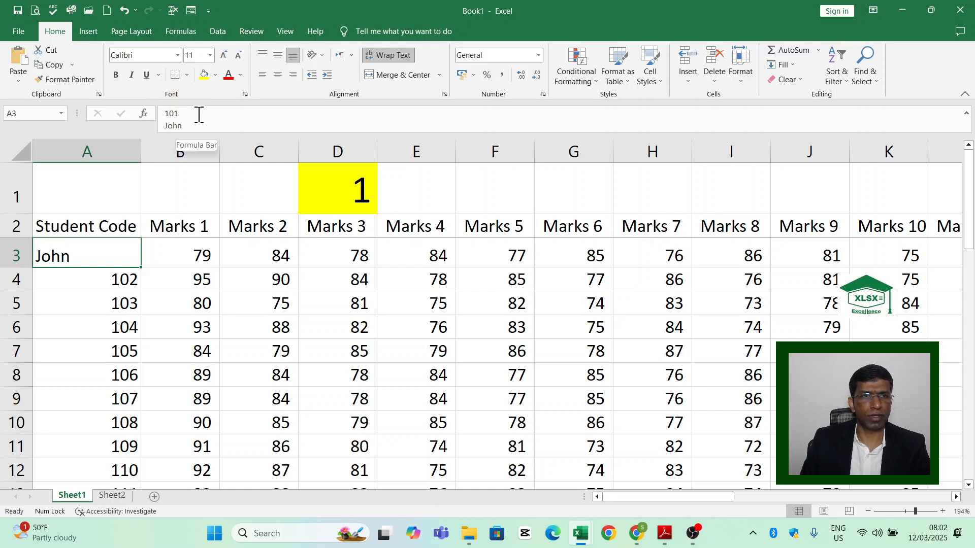
click(84, 302)
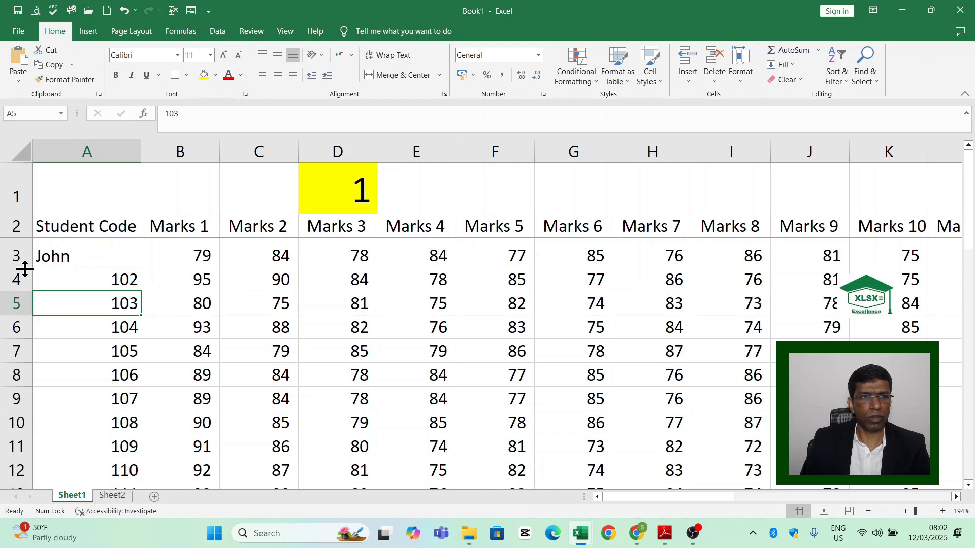
drag(22, 268, 20, 290)
click(72, 262)
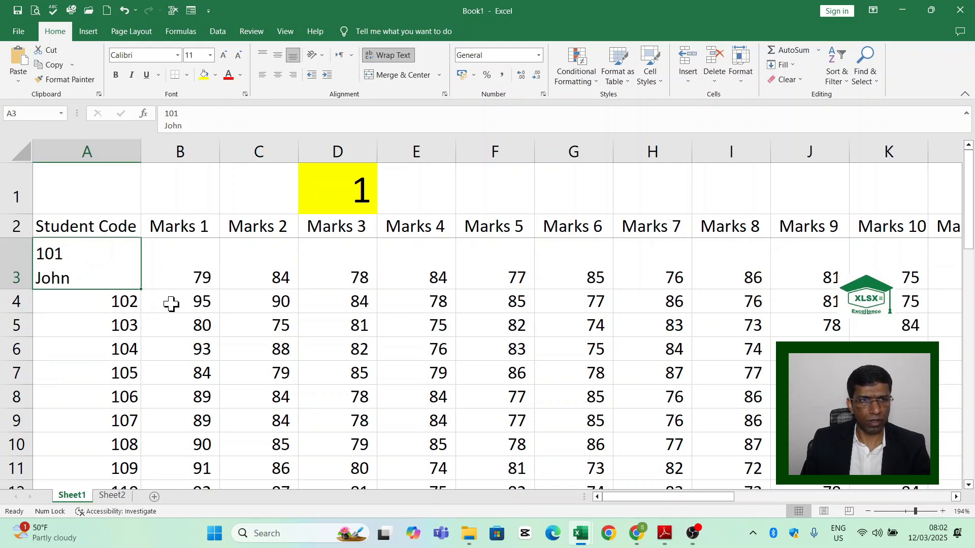
key(ctrl+z)
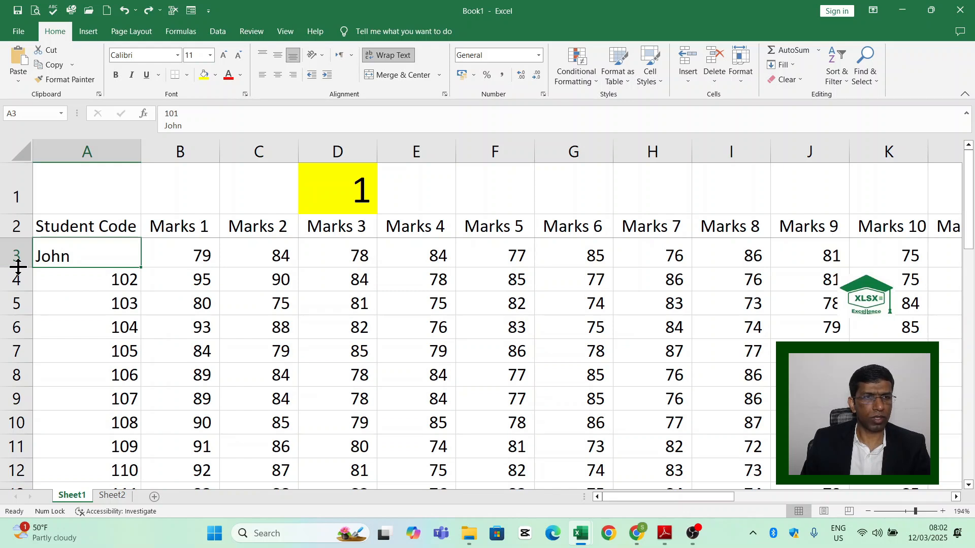
drag(18, 267, 19, 285)
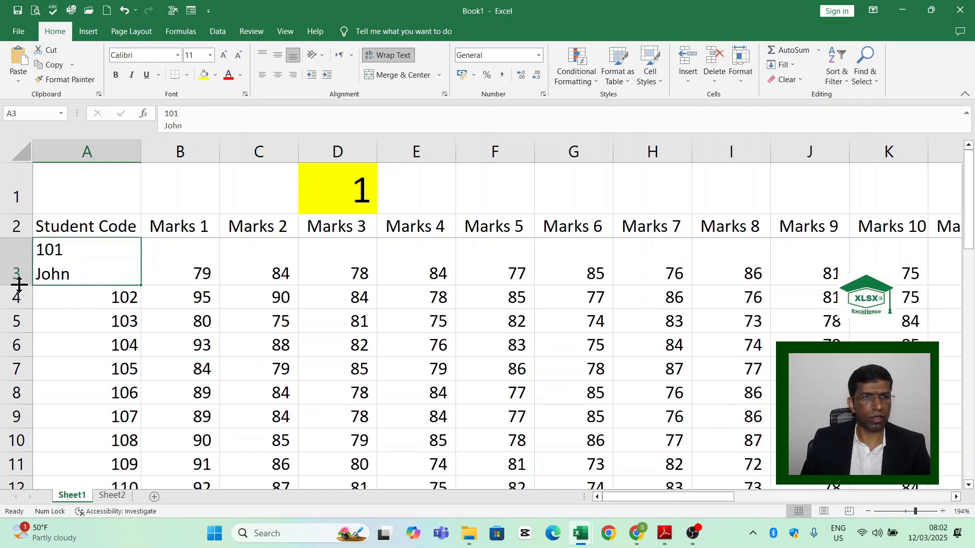
key(ctrl+z)
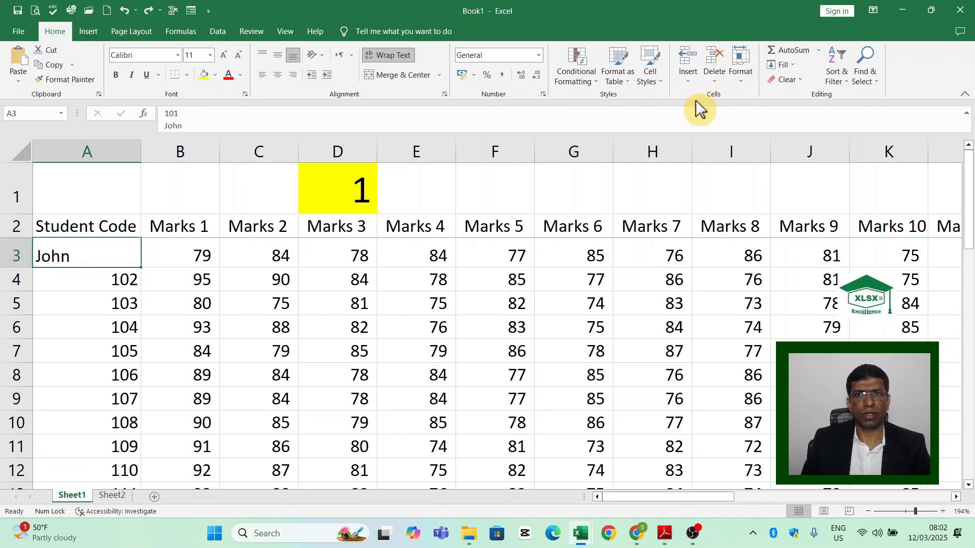
Set the height of row 3 to 36, and undo the change
click(748, 75)
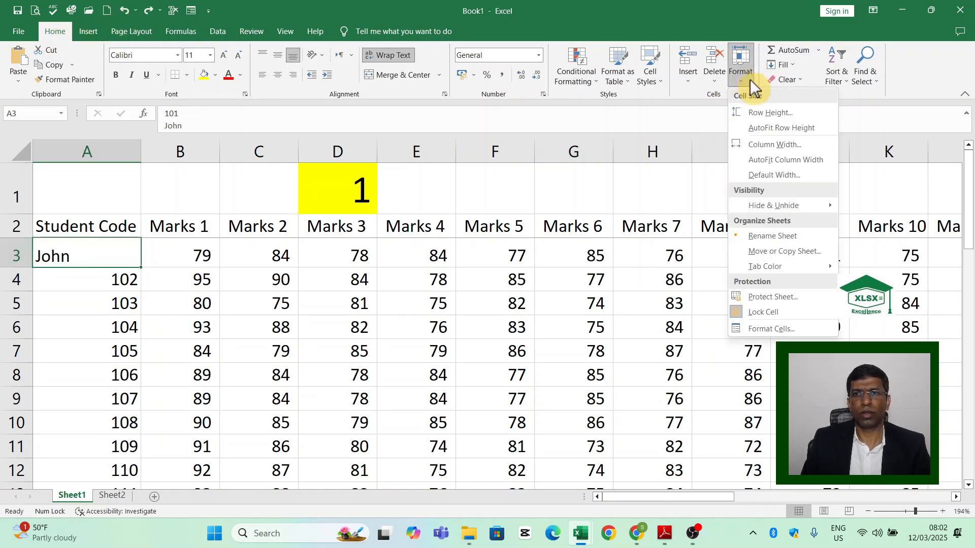
click(766, 111)
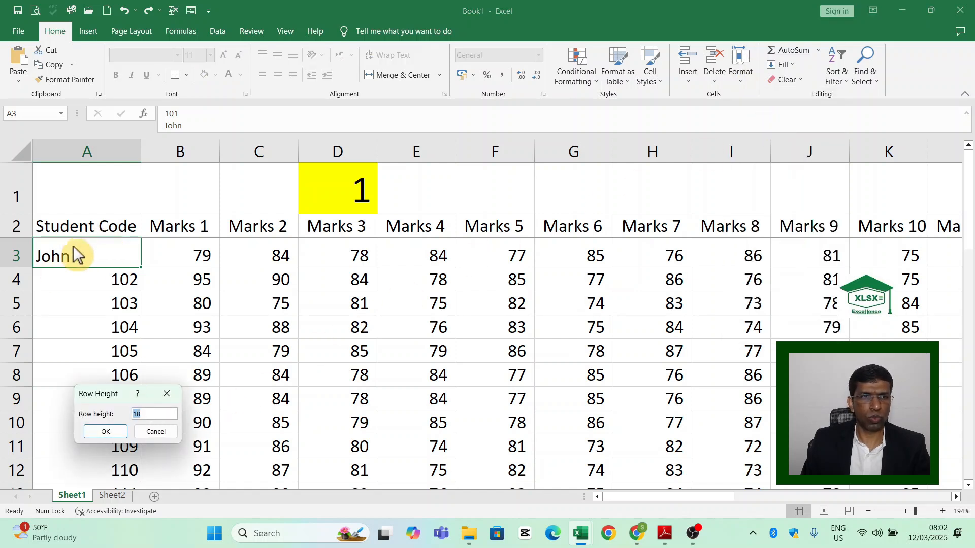
text(36)
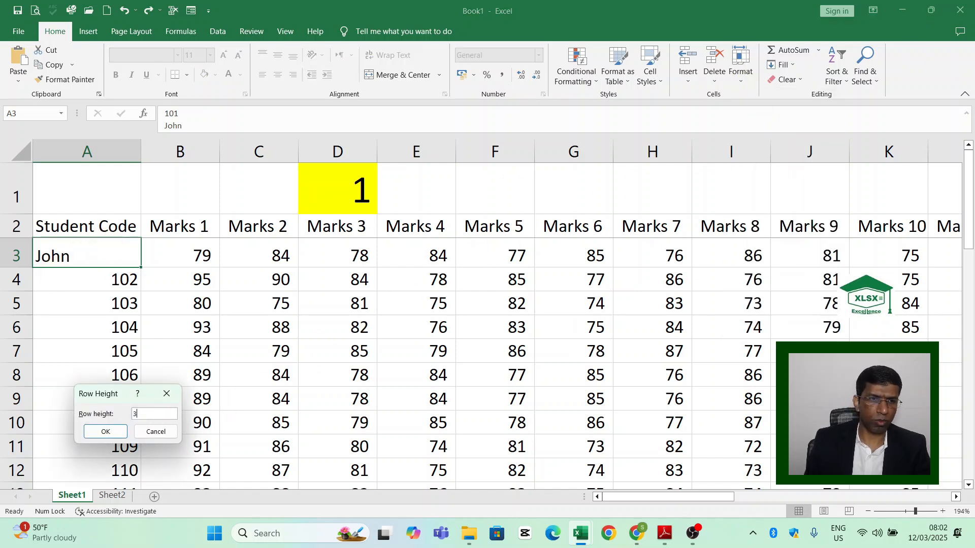
key(Return)
mouse_move(942, 9)
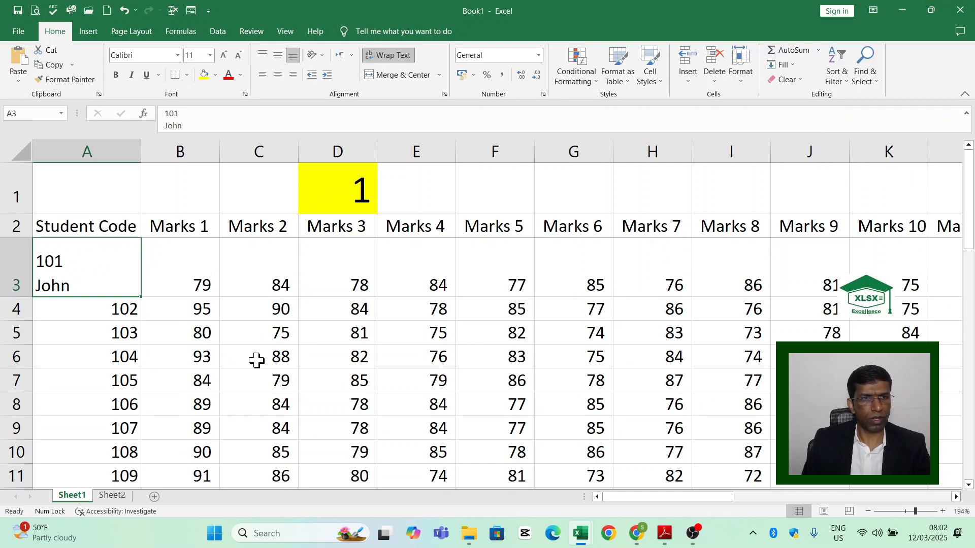
key(ctrl+z)
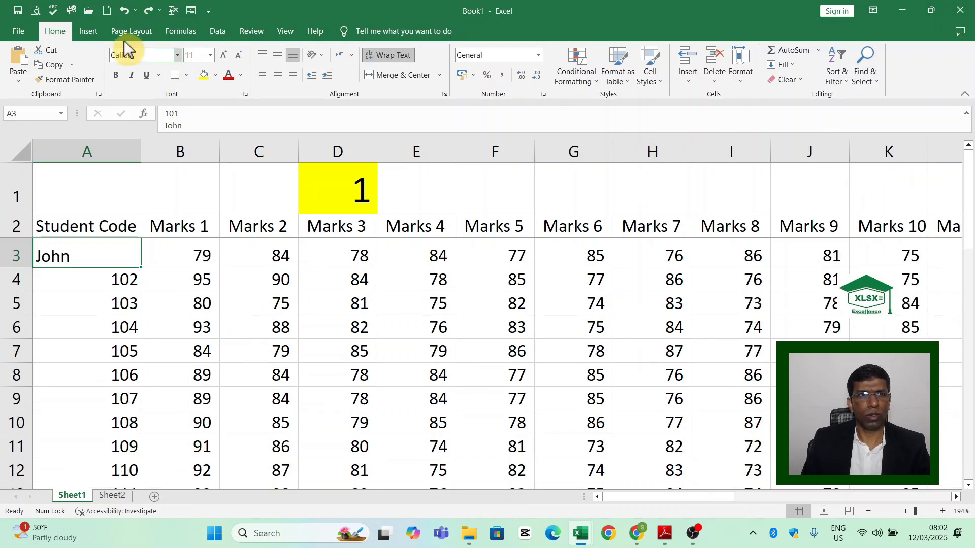
Apply AutoFit Row Height to row 3 so it fits the two-line entry in A3
click(742, 77)
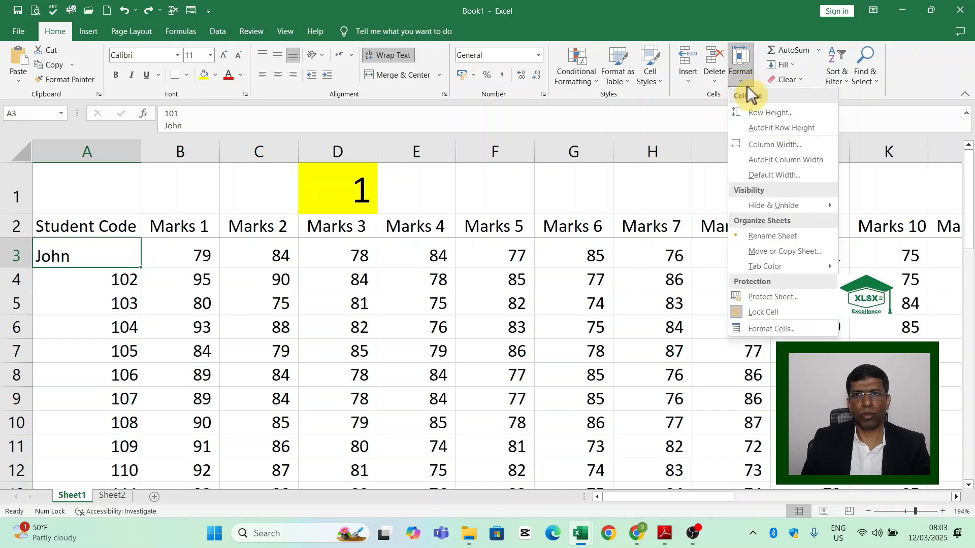
click(753, 128)
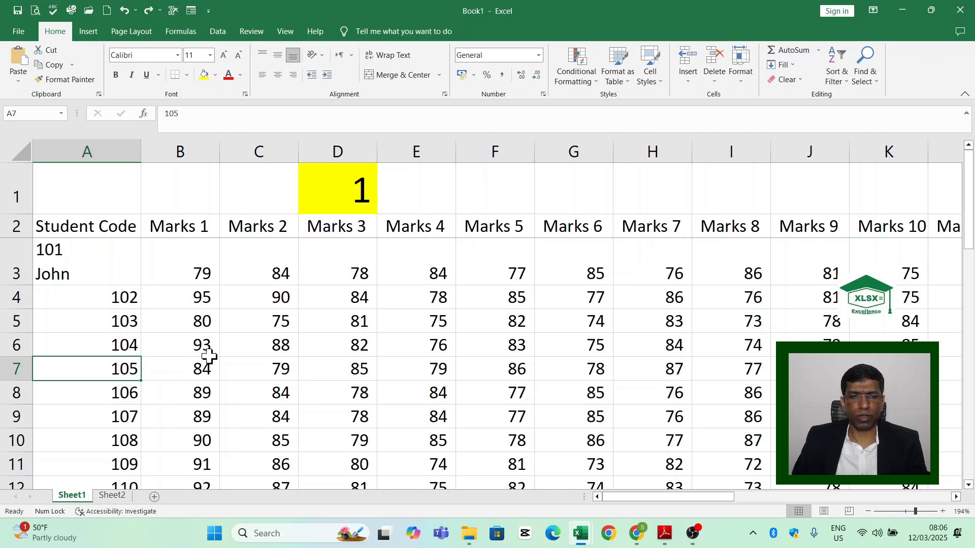
Hide row 28, the row holding the totals of the marks columns
scroll(208, 355, down, 8)
scroll(209, 355, up, 2)
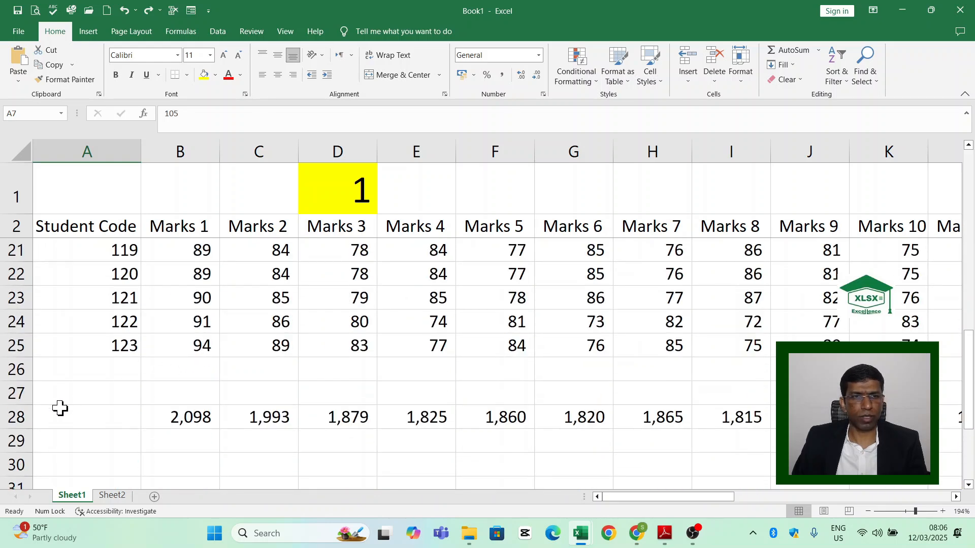
click(23, 417)
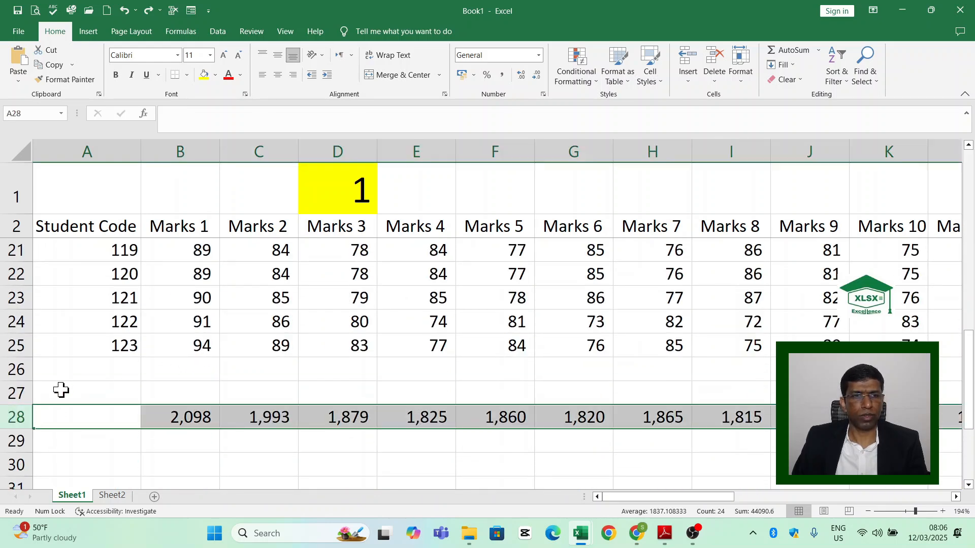
right_click(4, 418)
click(25, 397)
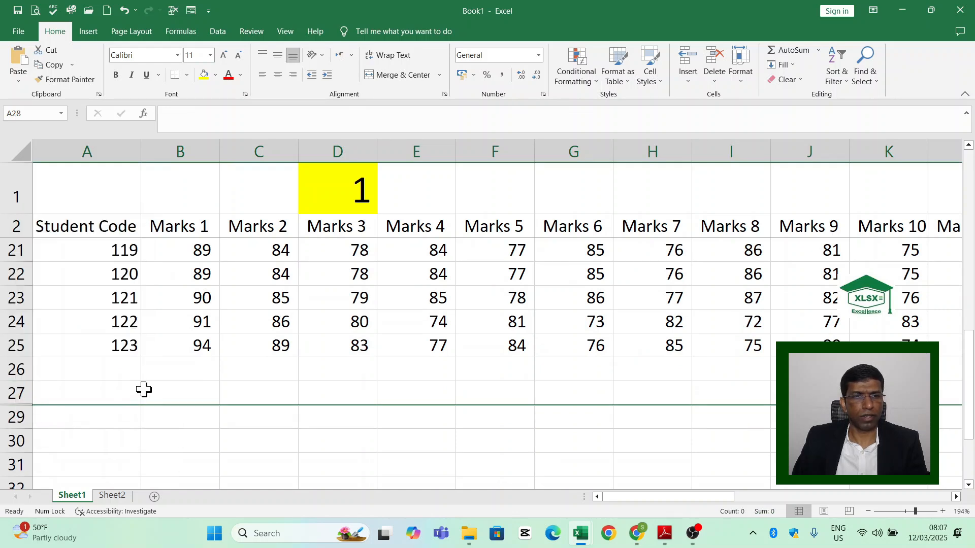
drag(145, 404, 149, 381)
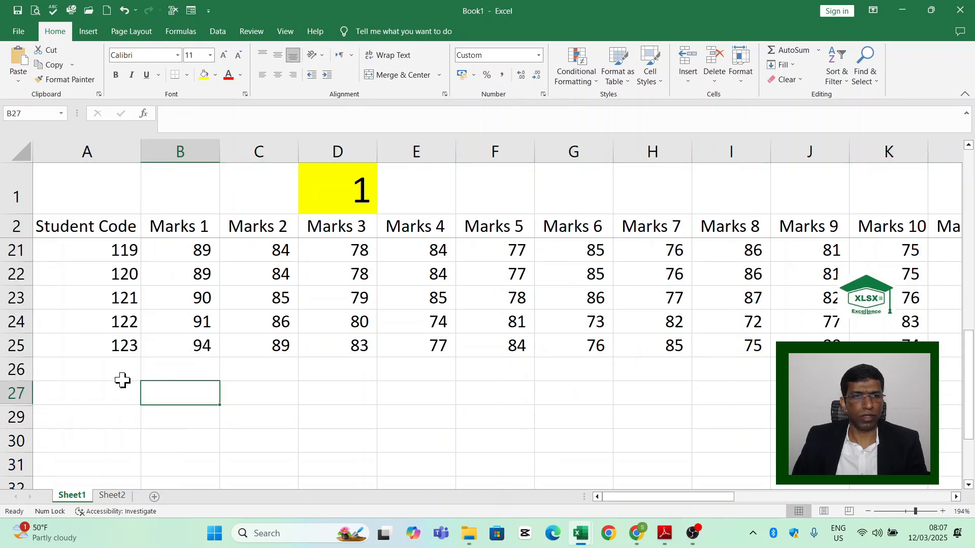
Hide row 25, the record of student code 123, using the Hide Rows command on a cell in that row
click(15, 346)
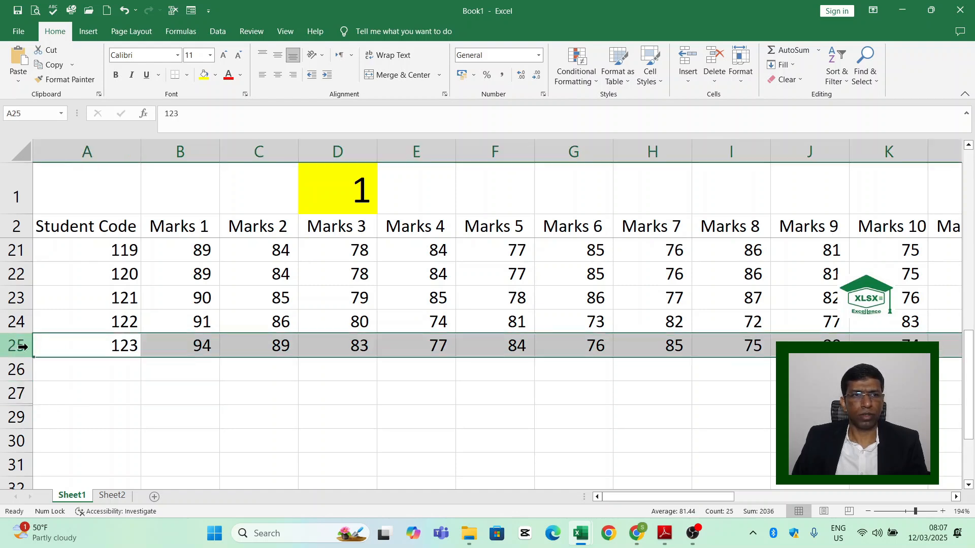
click(37, 344)
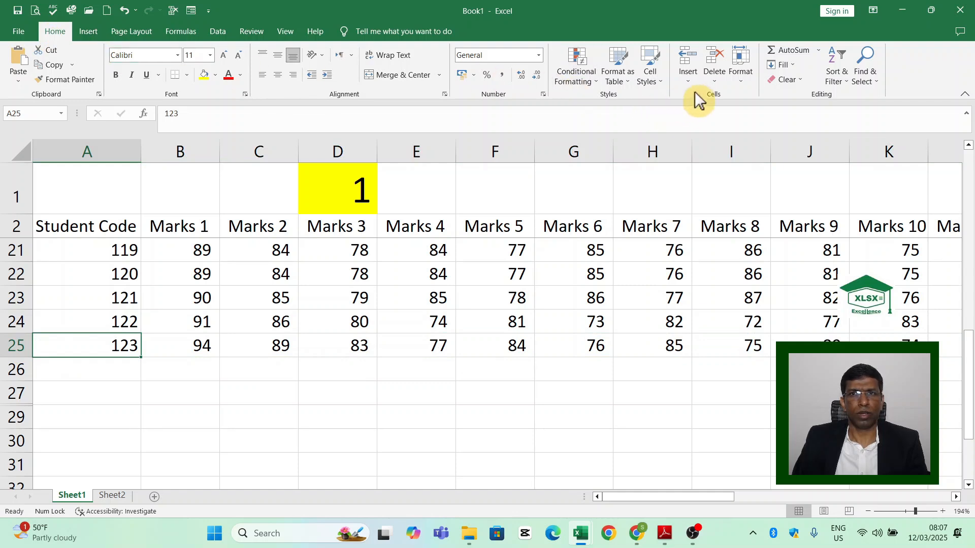
click(740, 84)
mouse_move(766, 212)
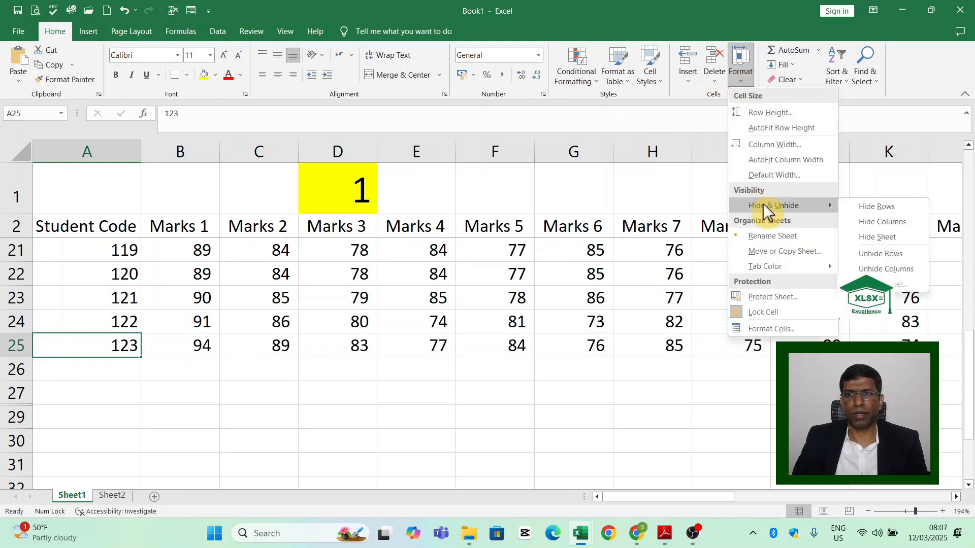
click(889, 206)
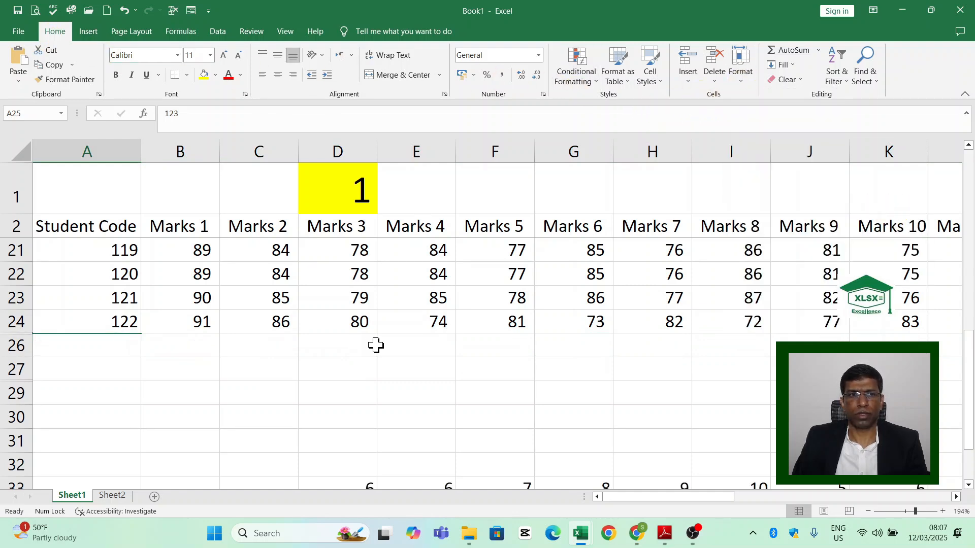
click(248, 350)
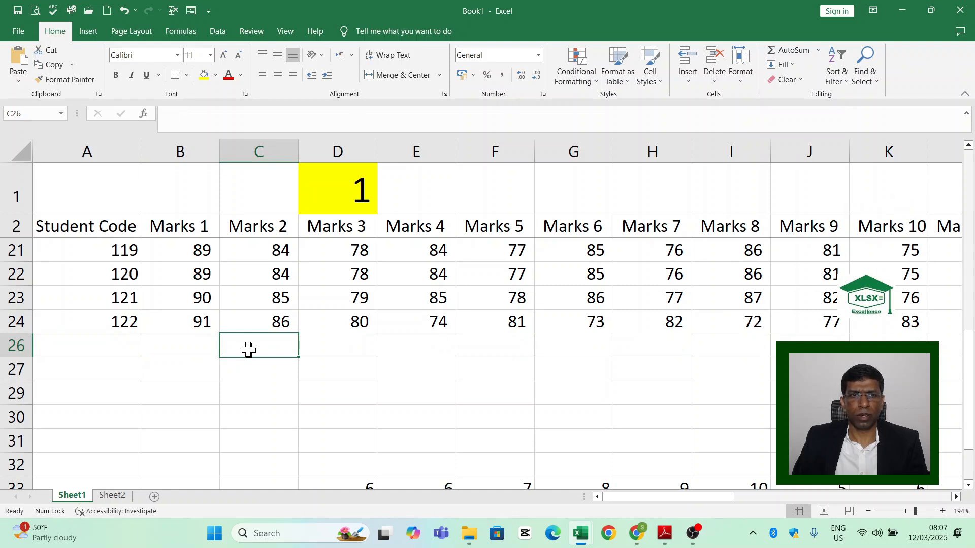
scroll(249, 348, down, 1)
scroll(250, 344, up, 1)
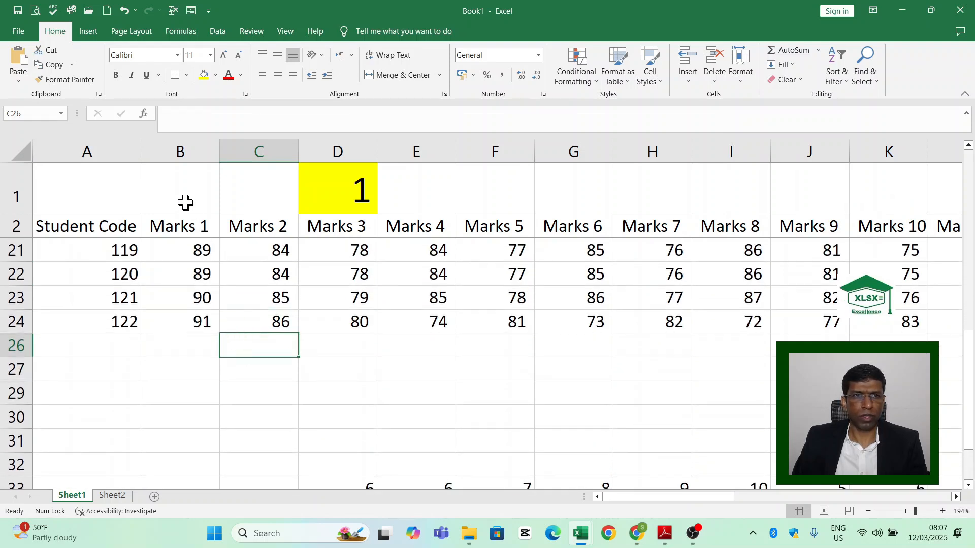
Hide the whole of column B, which holds Marks 1
click(187, 148)
right_click(188, 149)
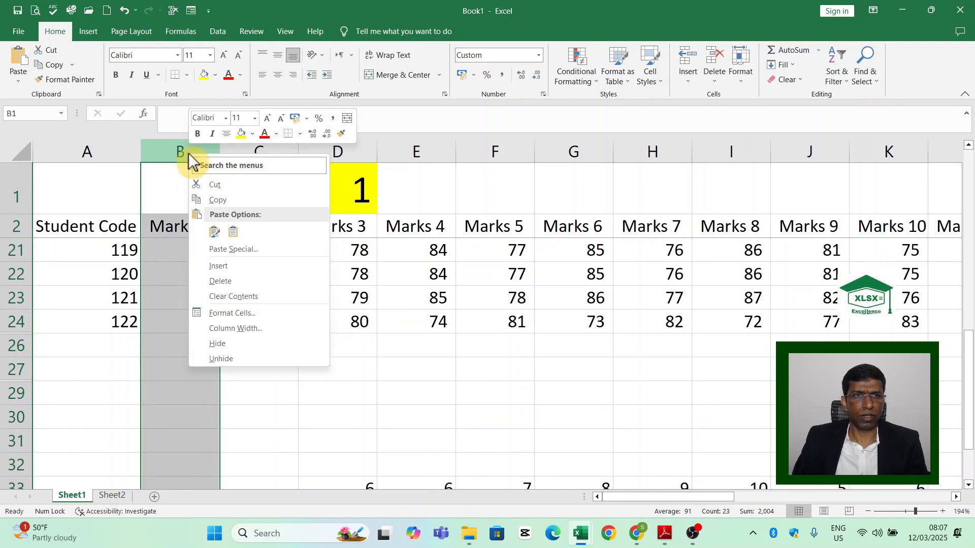
click(223, 345)
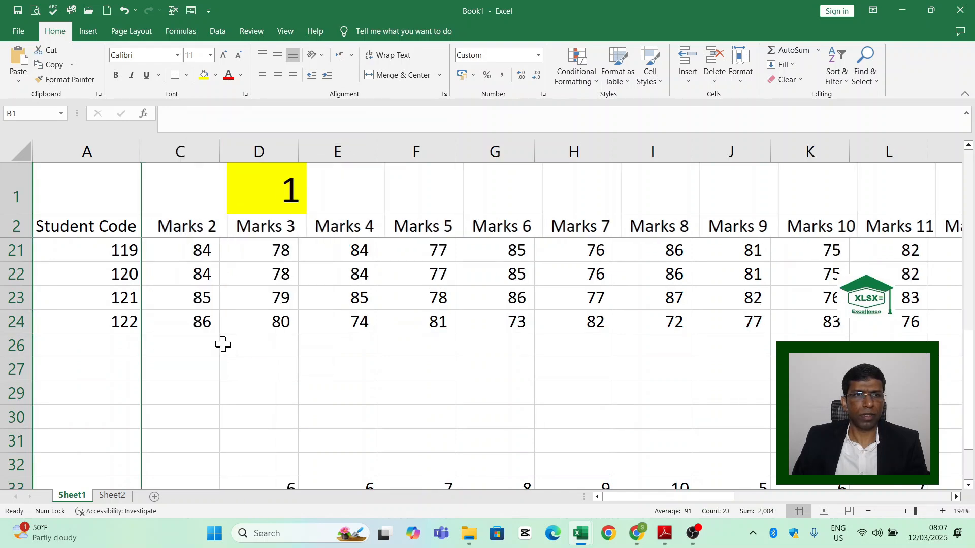
click(192, 170)
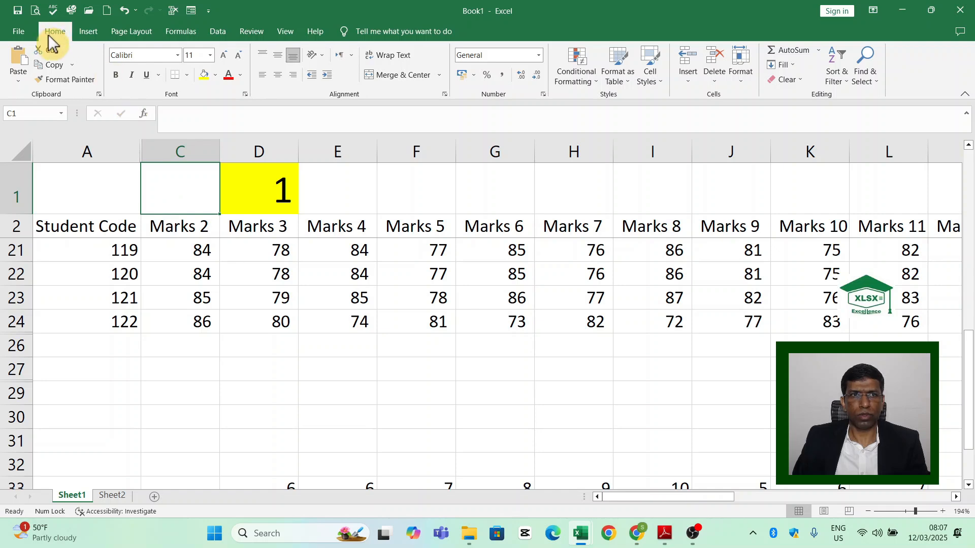
Hide column C, which holds Marks 2, using the Hide Columns command on cell C1
click(742, 76)
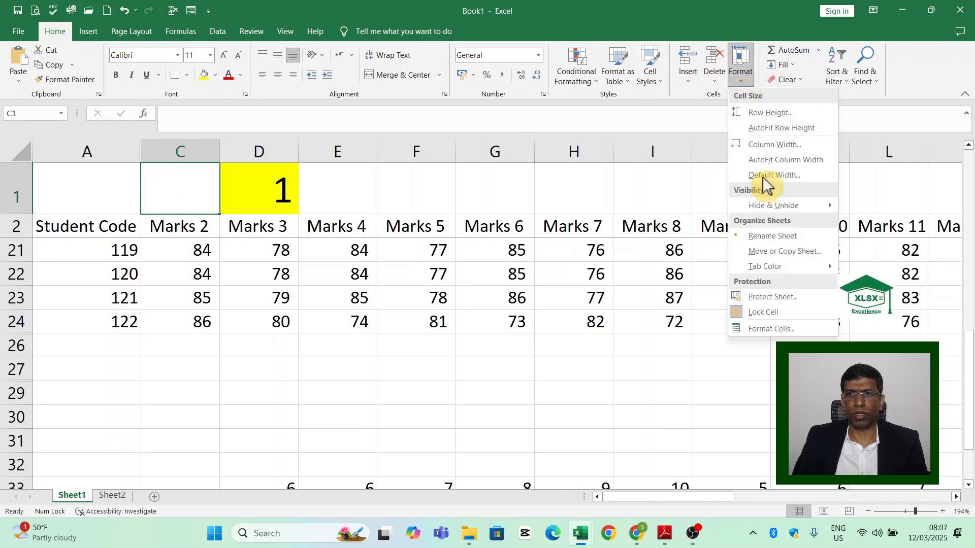
mouse_move(768, 205)
click(902, 227)
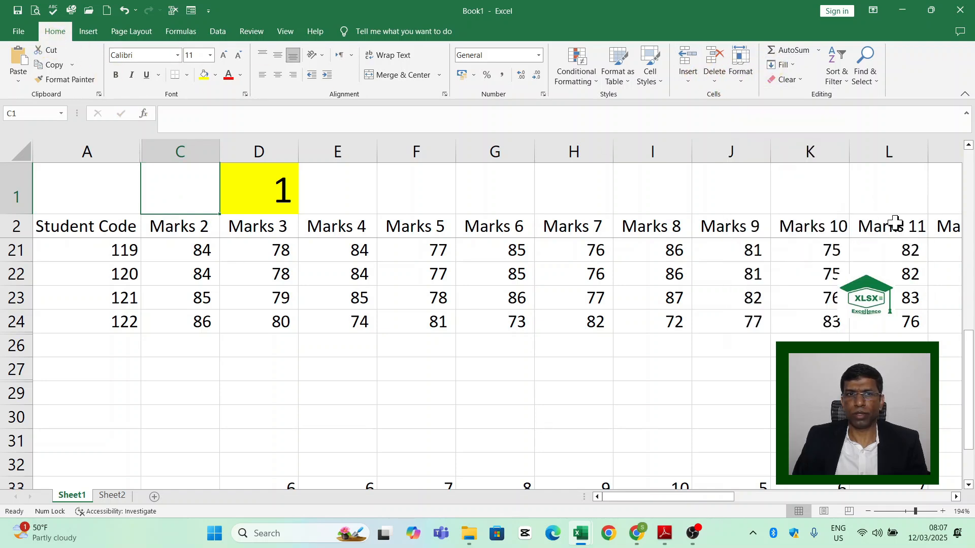
click(191, 293)
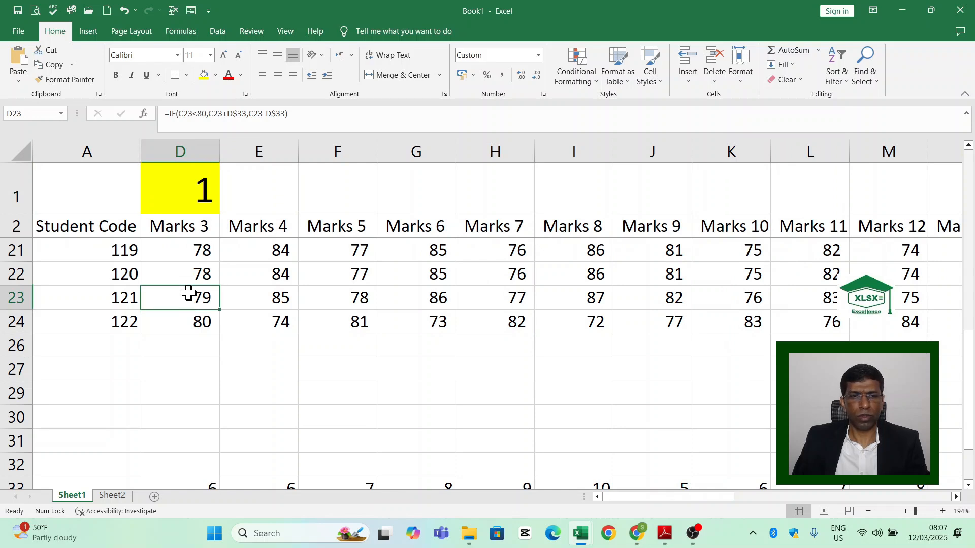
Unhide the totals in row 28 by selecting the neighbouring rows 27 and 29
scroll(189, 293, down, 2)
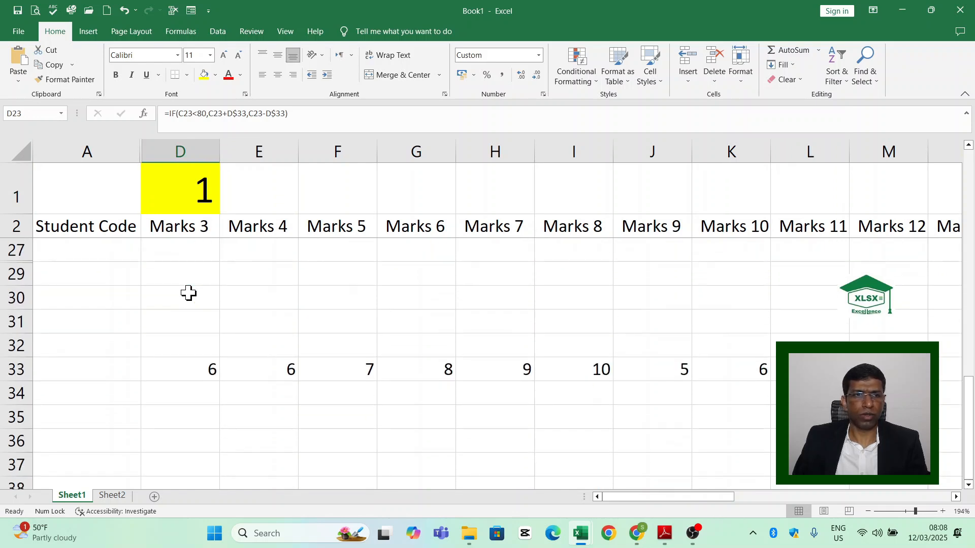
scroll(188, 294, up, 1)
click(11, 300)
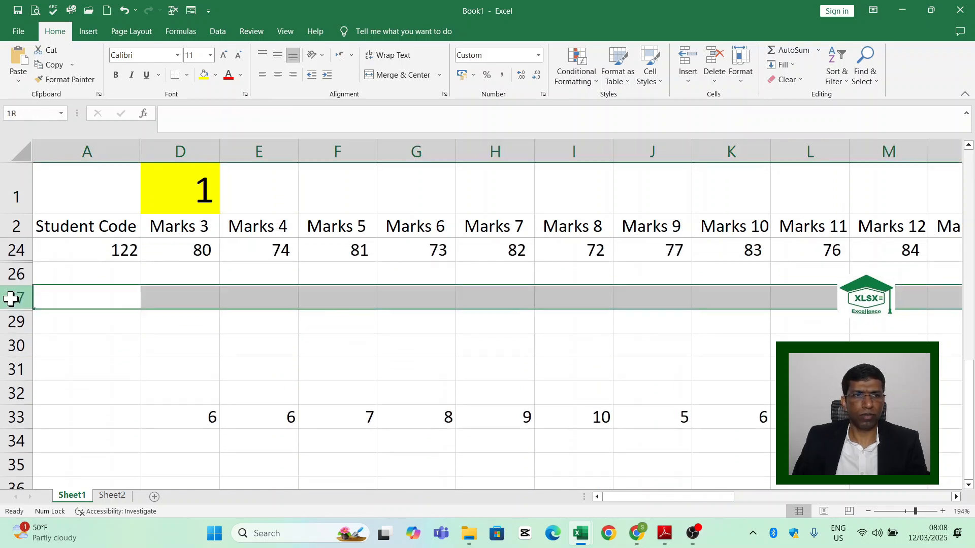
drag(12, 310, 11, 316)
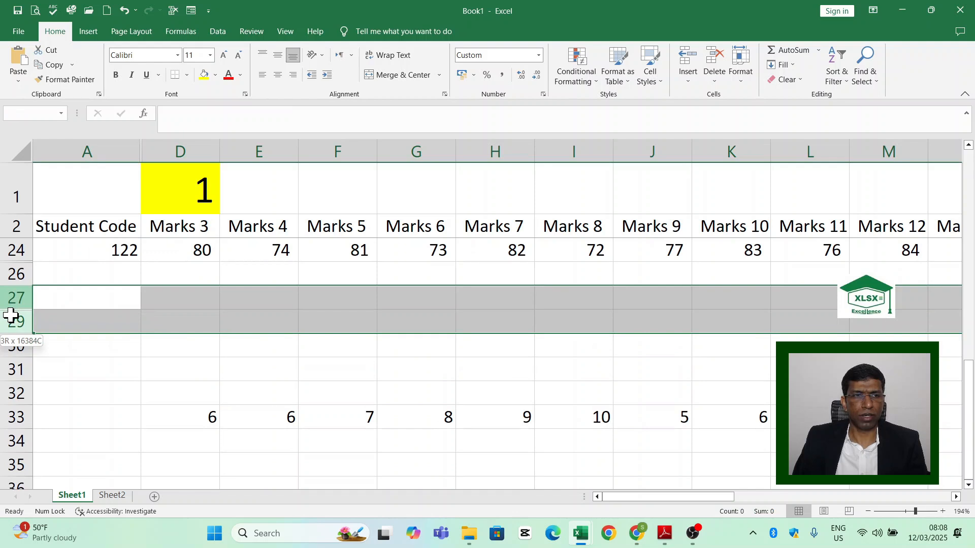
right_click(12, 318)
click(44, 307)
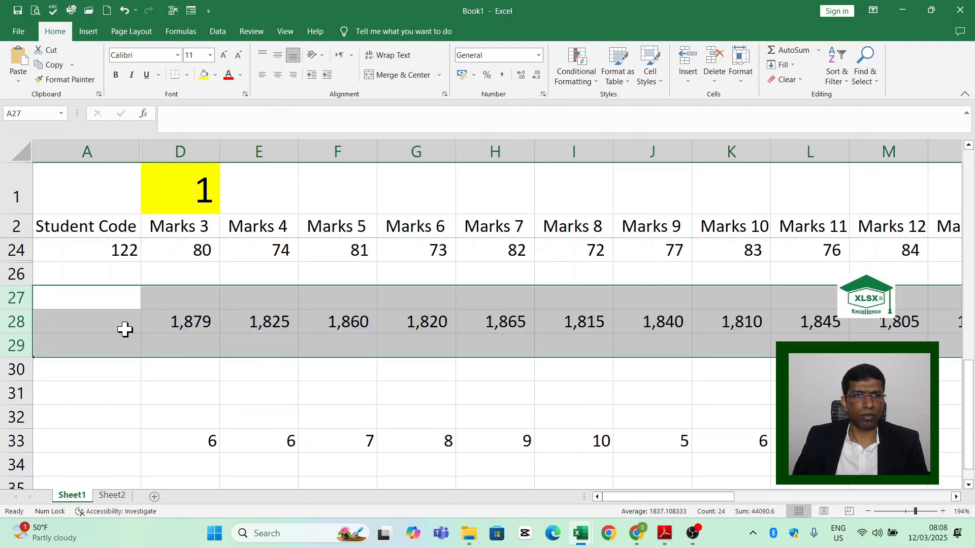
Hide the totals in row 28 again
right_click(11, 322)
click(49, 299)
click(44, 298)
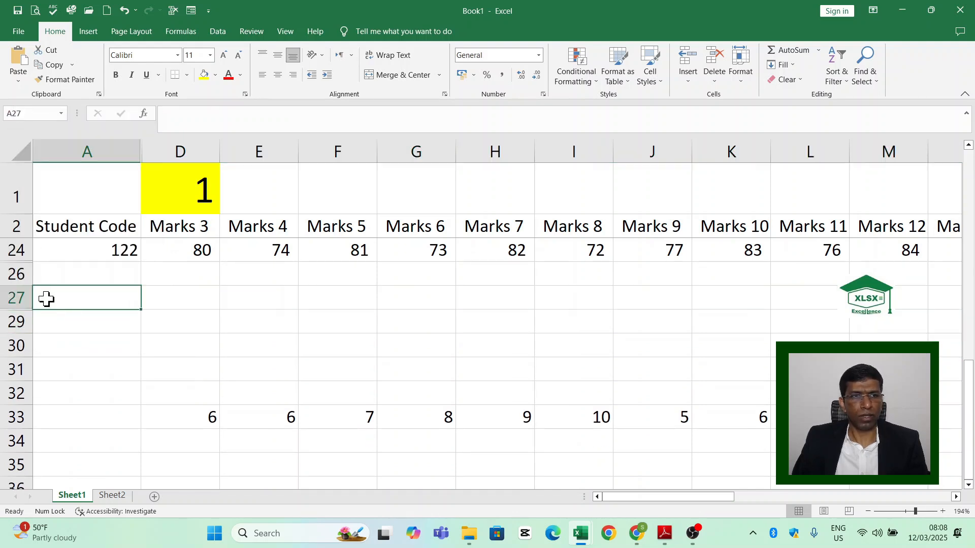
Select rows 27 to 29 and bring back the hidden row between them with the Unhide Rows command
click(20, 301)
drag(19, 301, 19, 320)
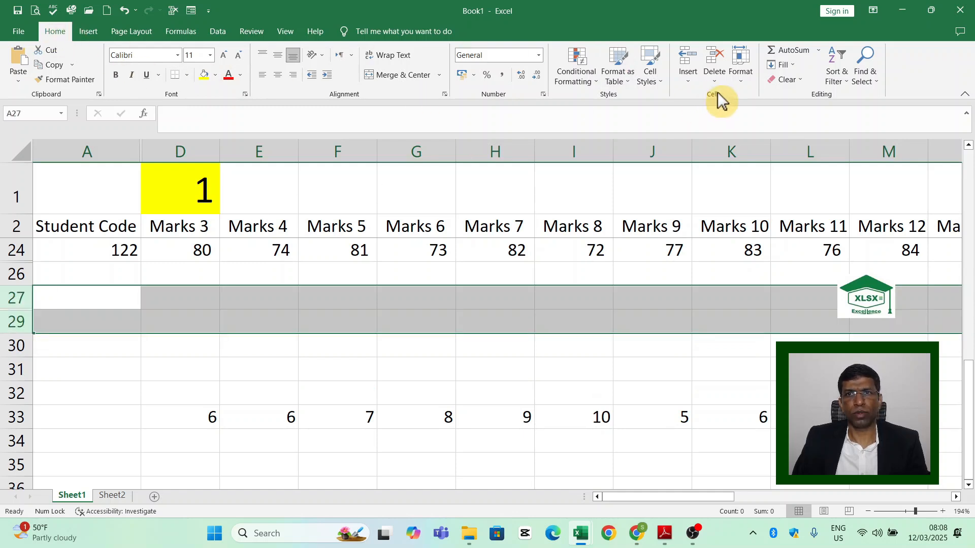
click(738, 82)
mouse_move(771, 205)
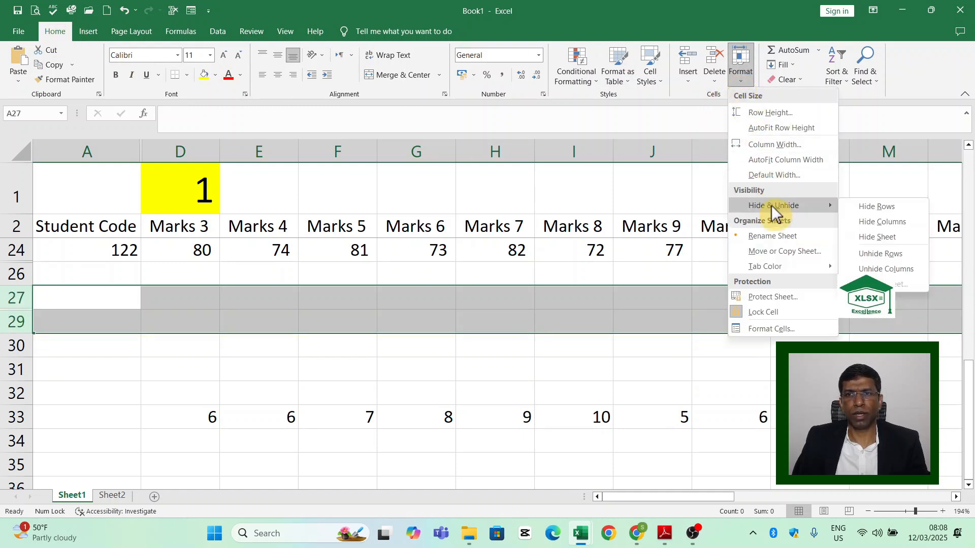
click(903, 255)
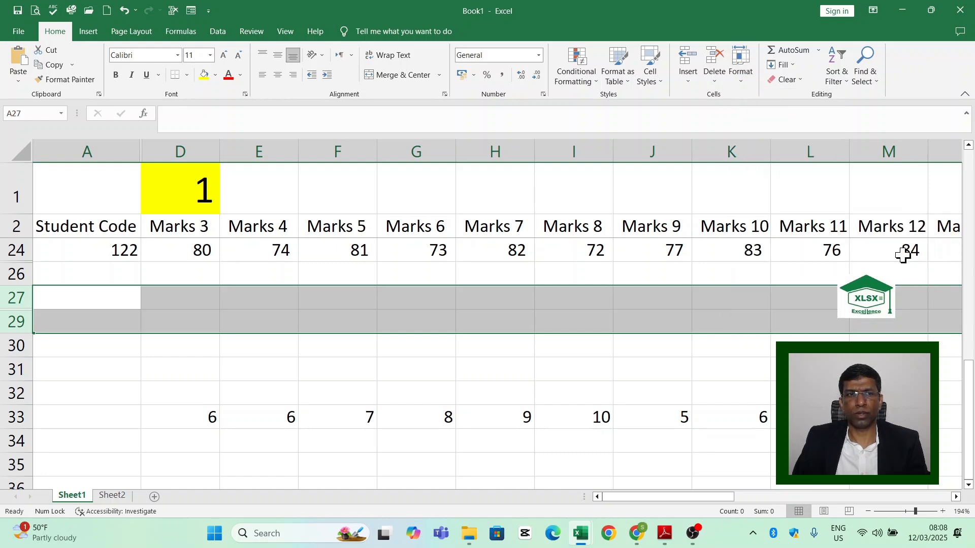
scroll(153, 325, up, 2)
Unhide columns B and C by selecting the neighbouring columns A and D
click(130, 206)
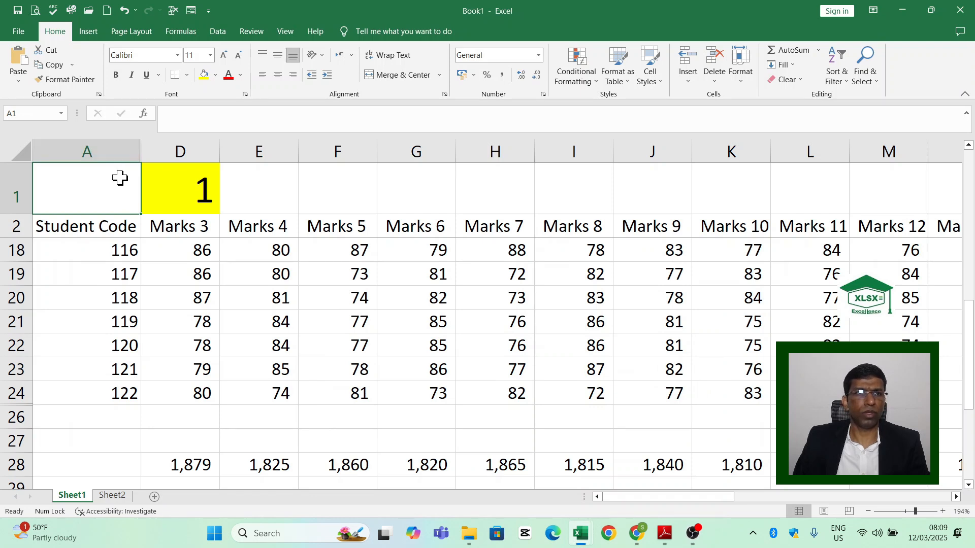
drag(113, 152, 180, 149)
right_click(180, 151)
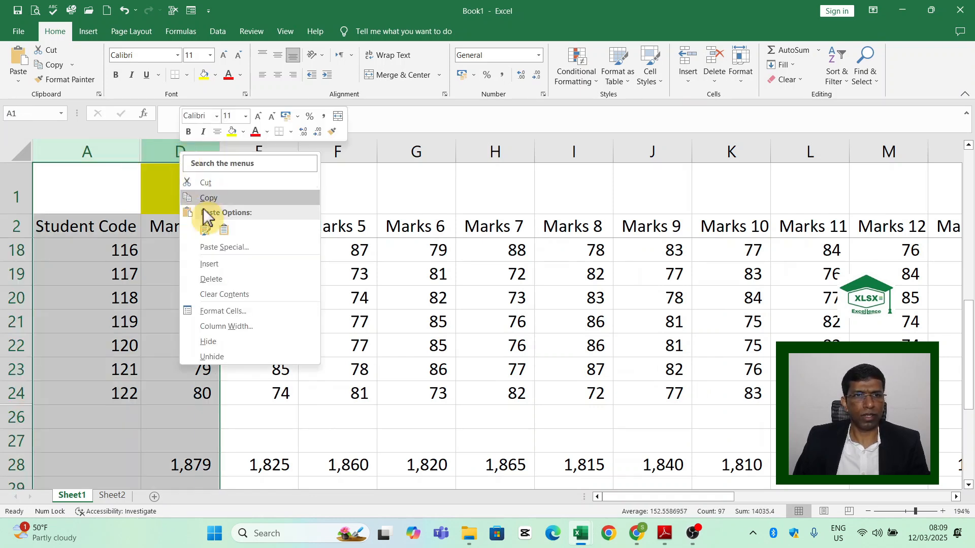
click(226, 358)
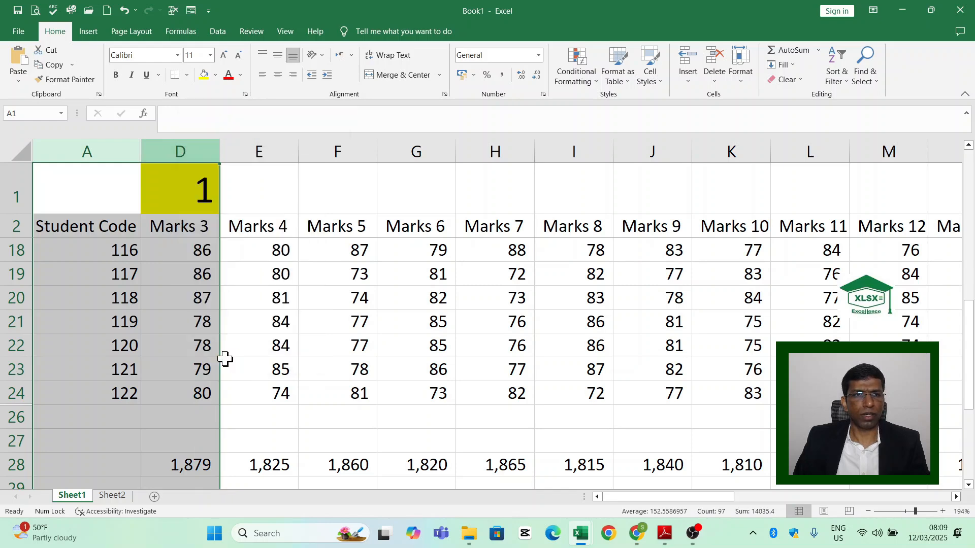
click(178, 305)
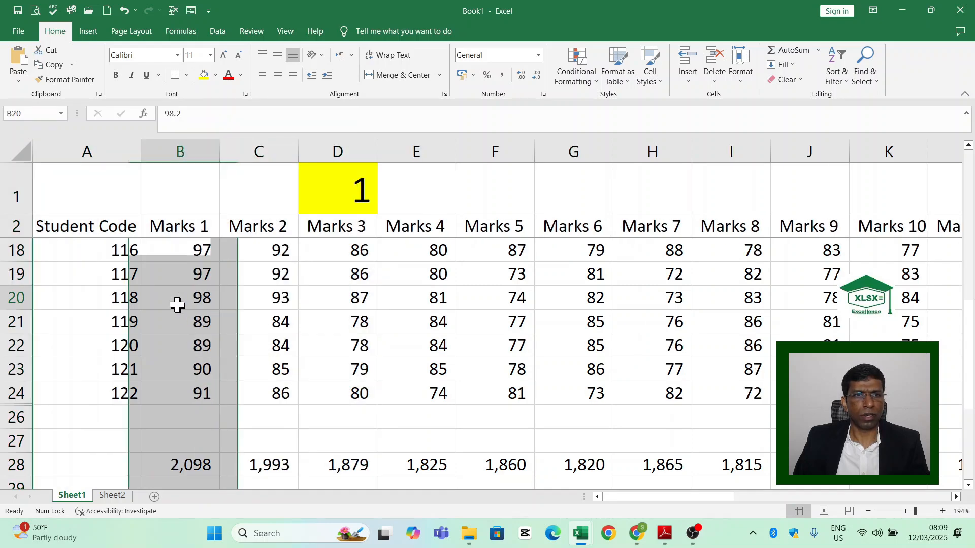
Hide the whole of column C, which holds Marks 2
click(277, 150)
right_click(277, 150)
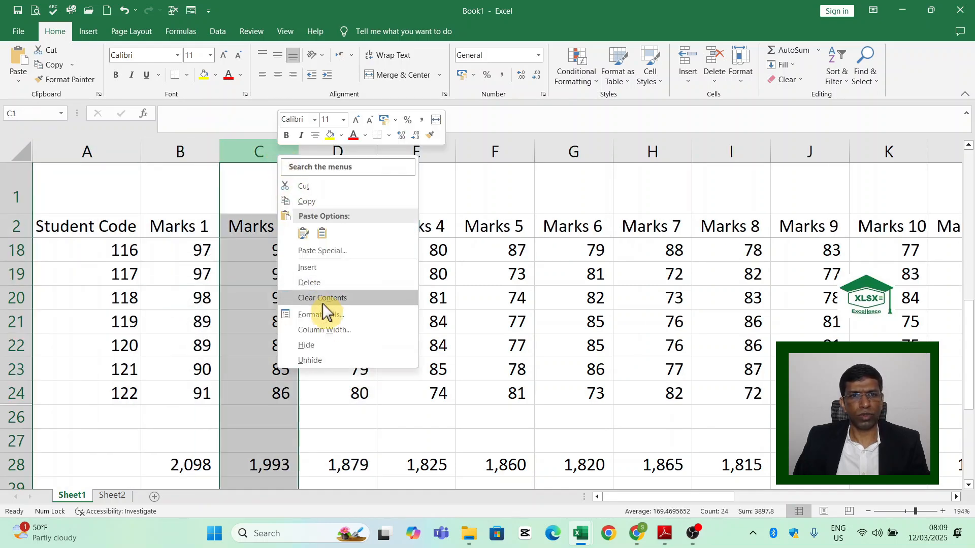
click(318, 345)
click(232, 320)
Select columns B to D and bring back the hidden column C with the Unhide Columns command
drag(185, 148, 239, 155)
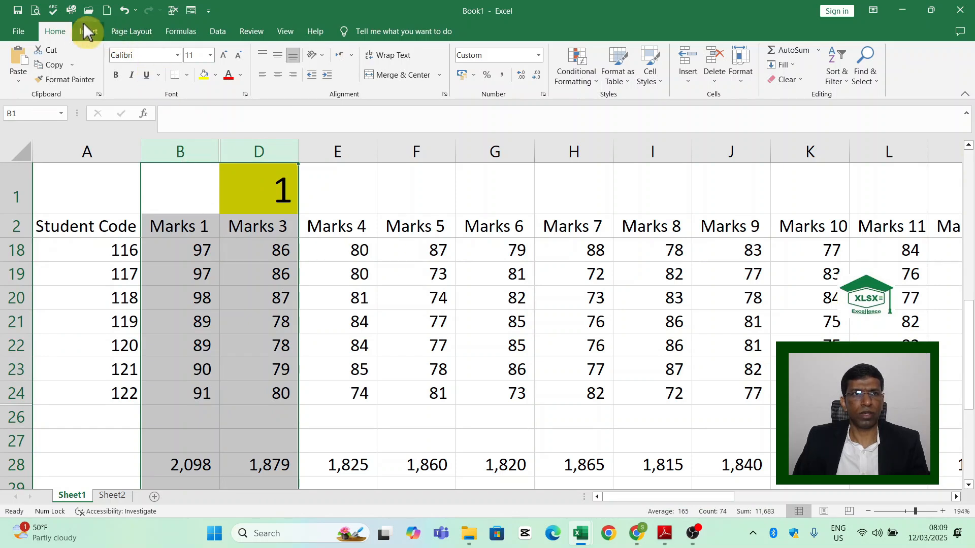
click(739, 81)
mouse_move(772, 210)
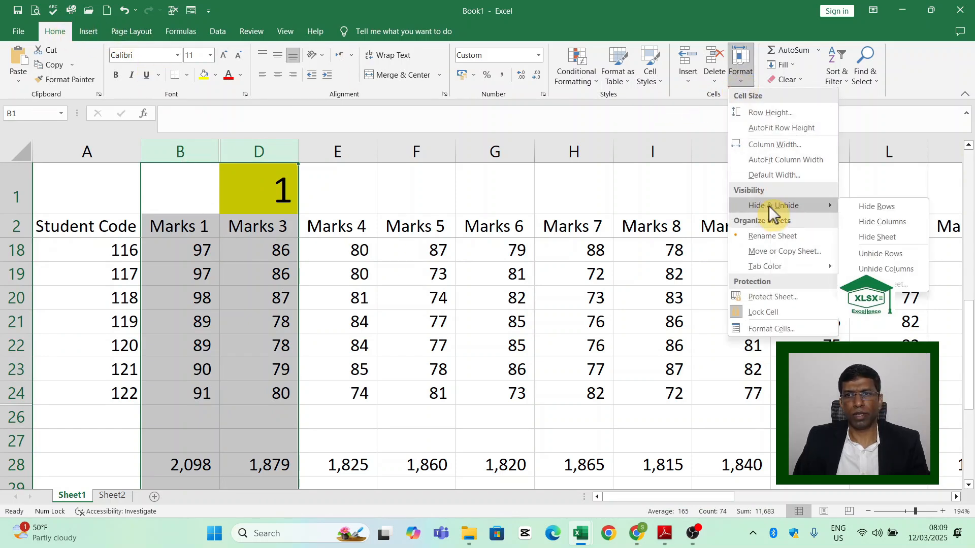
click(901, 269)
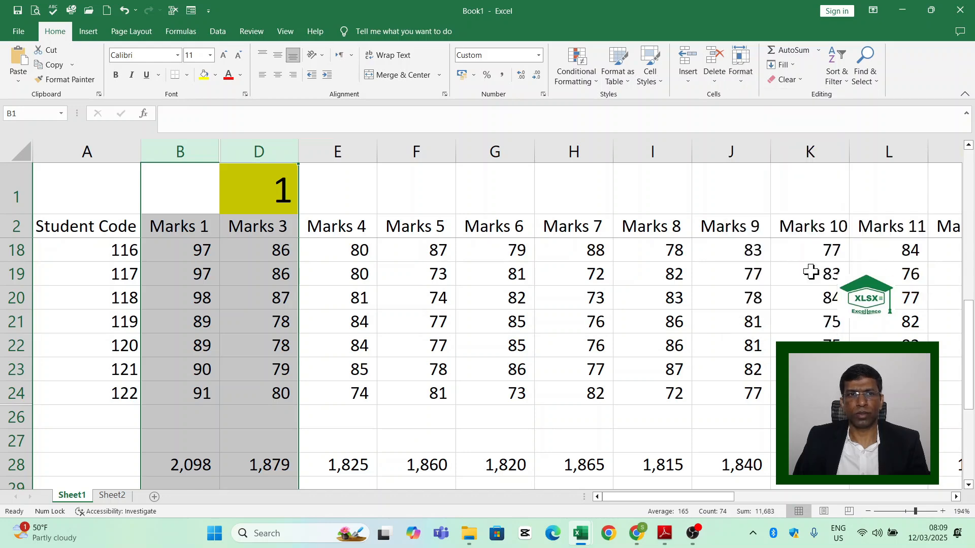
click(224, 313)
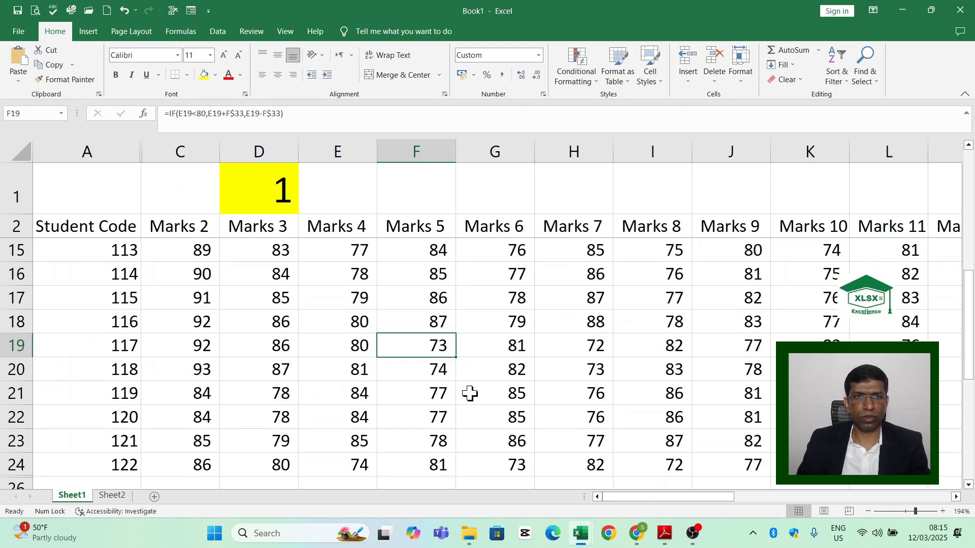
Select student code cell A18 and move to the next visible cell across the hidden column B
click(95, 327)
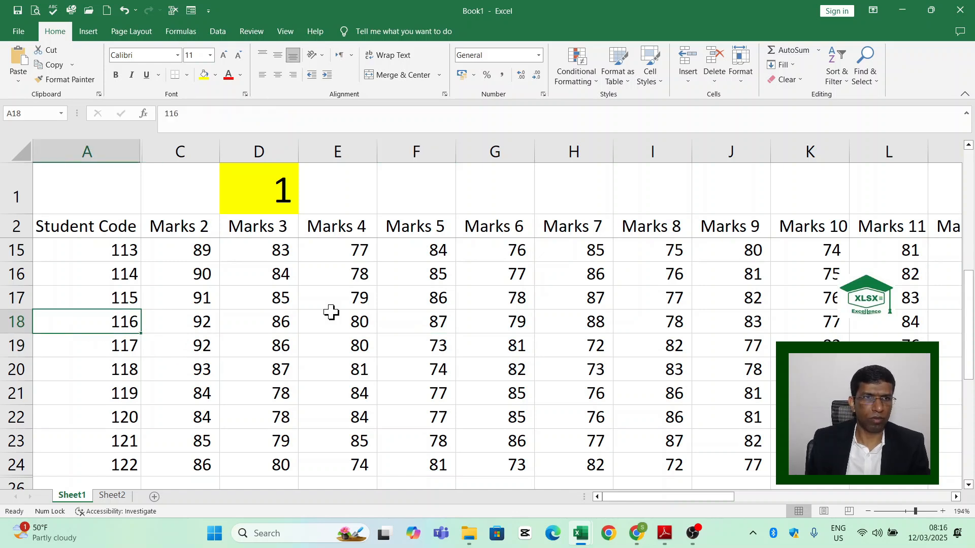
key(Right)
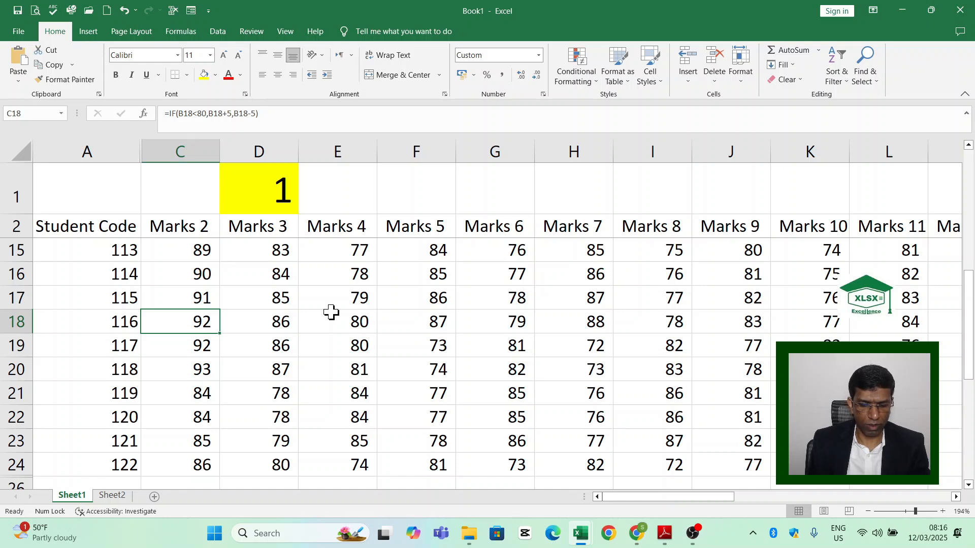
Use the Go To command to jump from cell C18 to a cell in the hidden column B
key(F5)
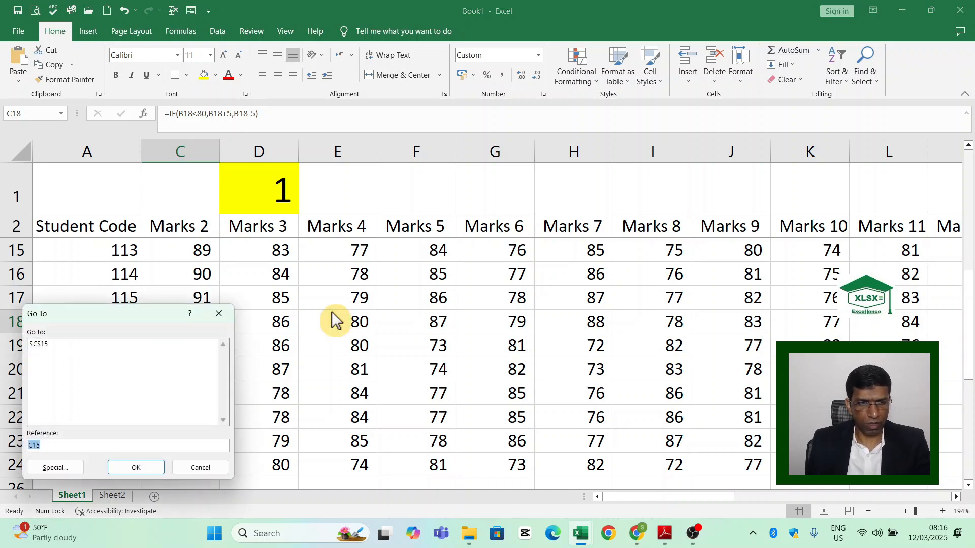
text(B2)
key(Return)
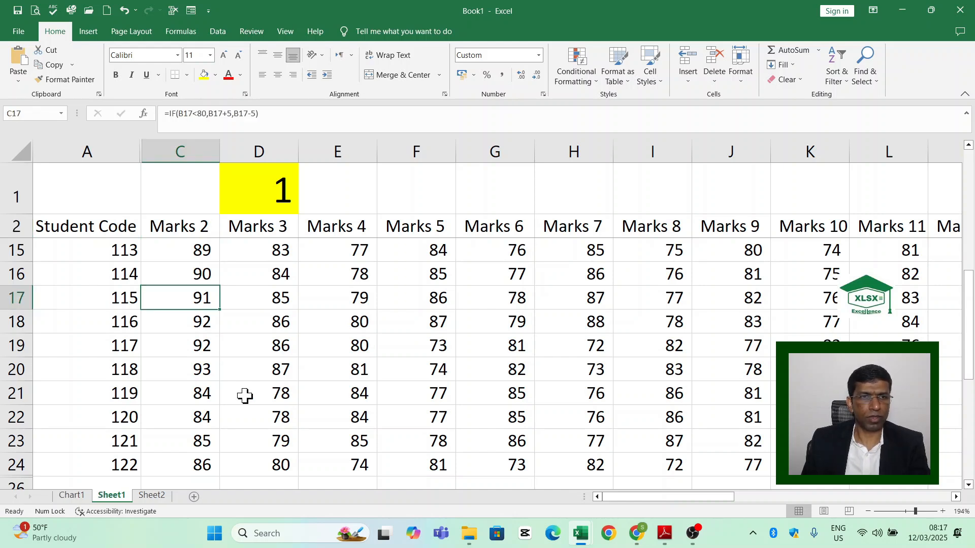
Jump to cell B21 in the hidden column B with the Go To command
key(F5)
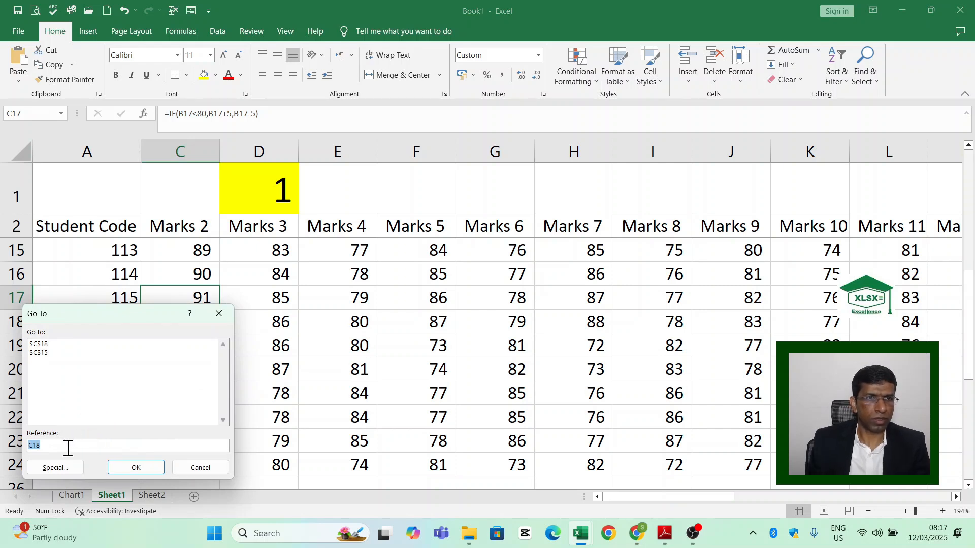
text(b2)
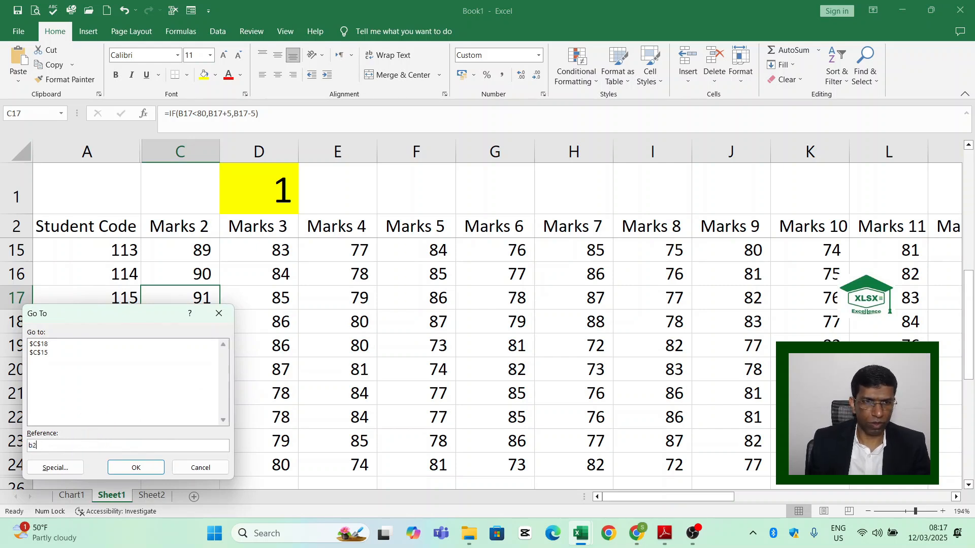
text(1)
key(Return)
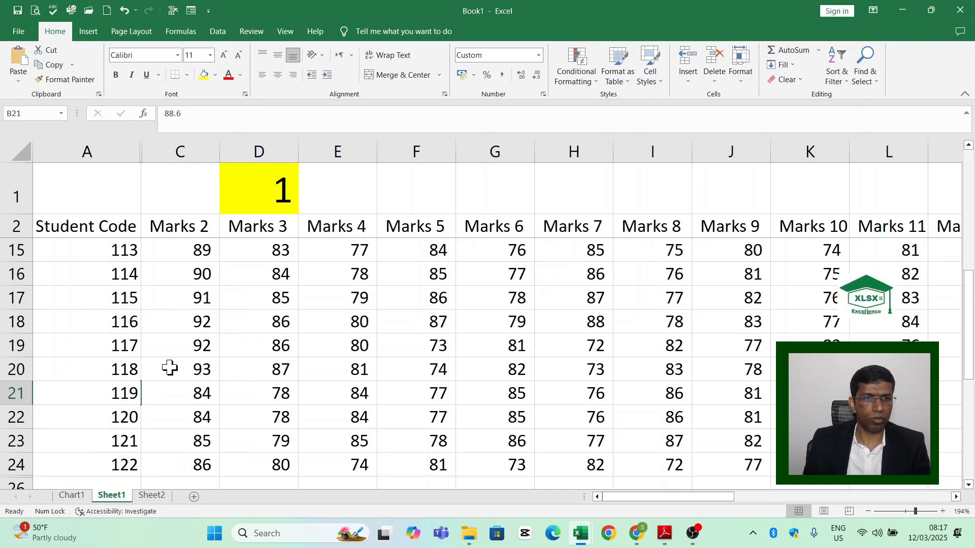
Select rows 24 to 26 around the hidden row 25 and jump to its cell C25 with Go To, finishing on cell D27
scroll(169, 368, down, 2)
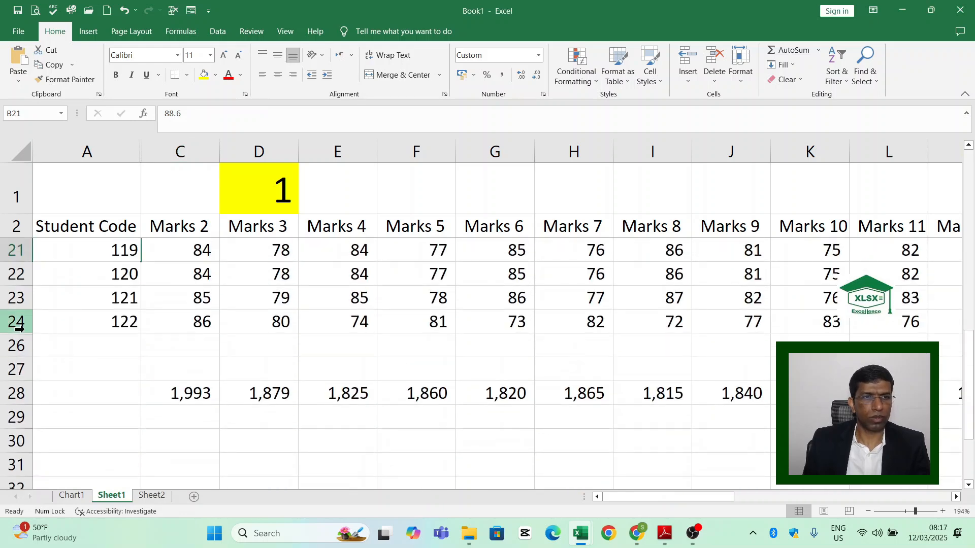
drag(24, 329, 23, 347)
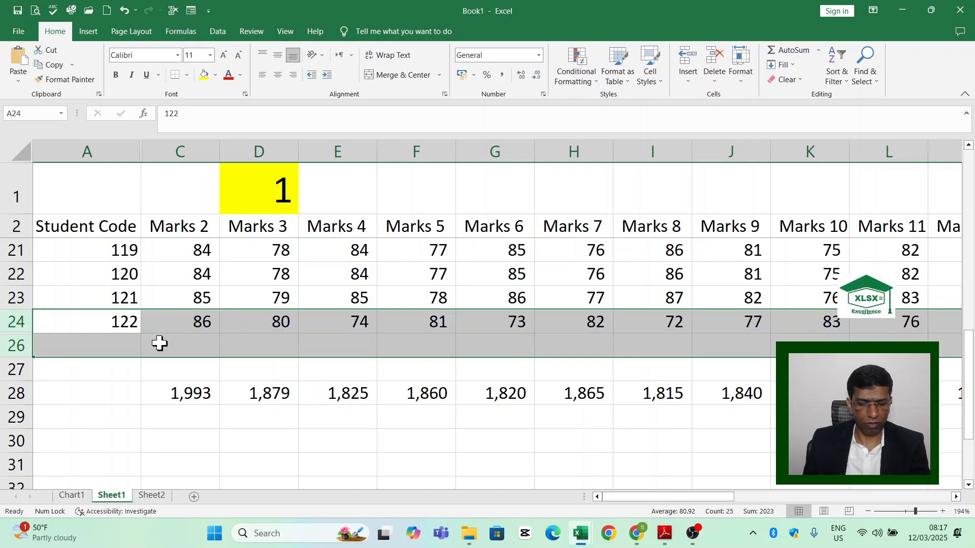
key(ctrl+g)
text(C25)
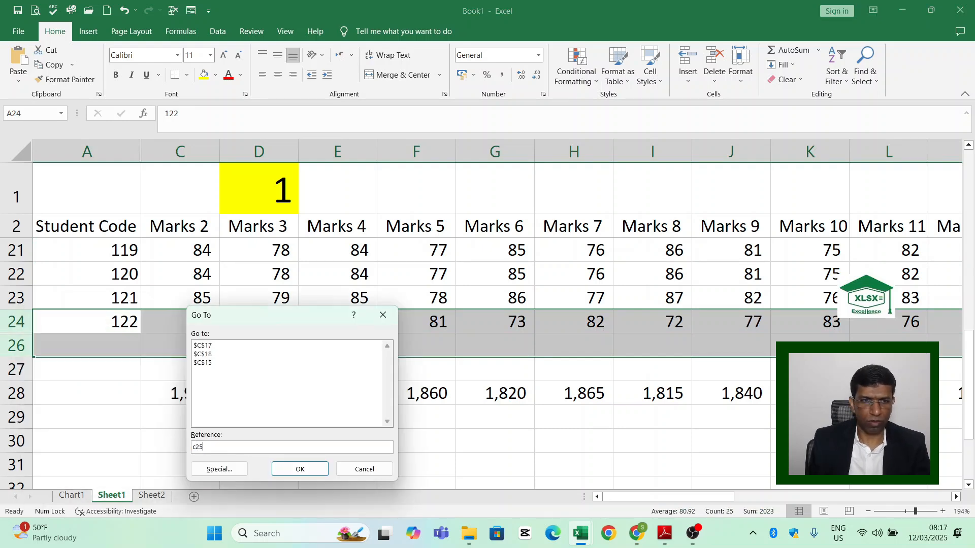
key(Return)
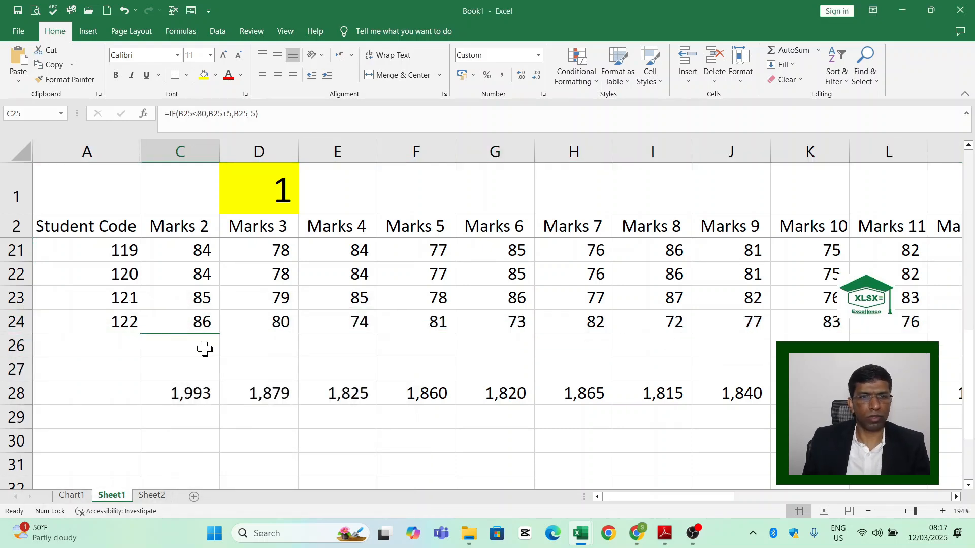
click(275, 367)
scroll(276, 365, up, 6)
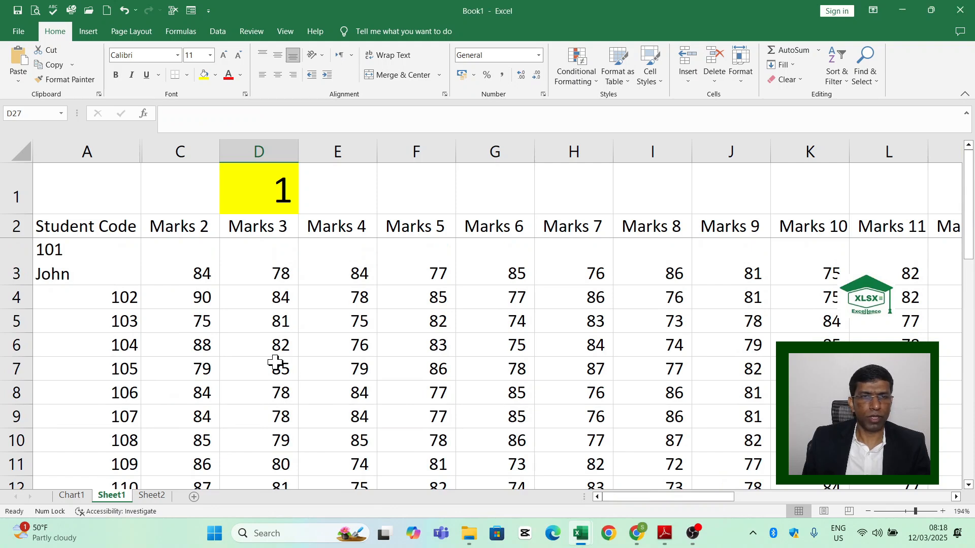